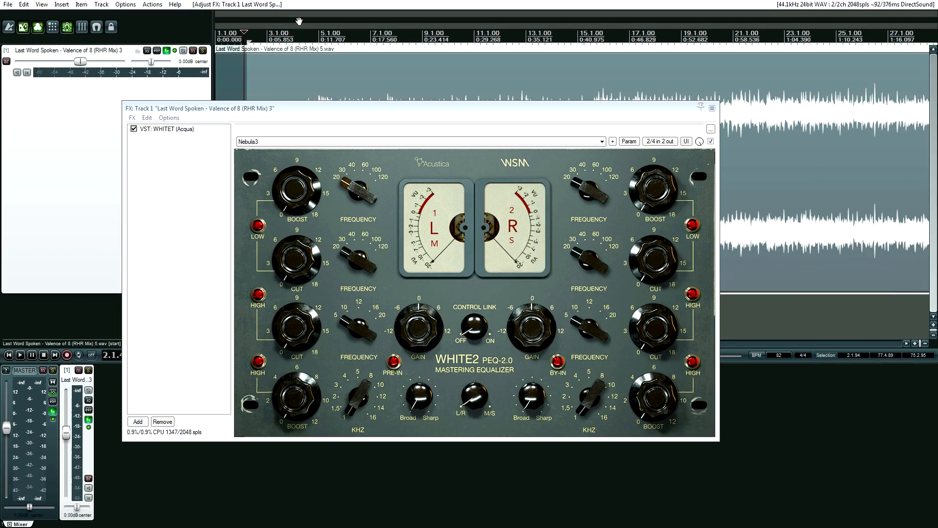
- Remove the WHITET equalizer from track 1's effects chain and close that chain
mouse_move(410, 116)
mouse_down()
mouse_move(472, 210)
mouse_move(413, 101)
mouse_up()
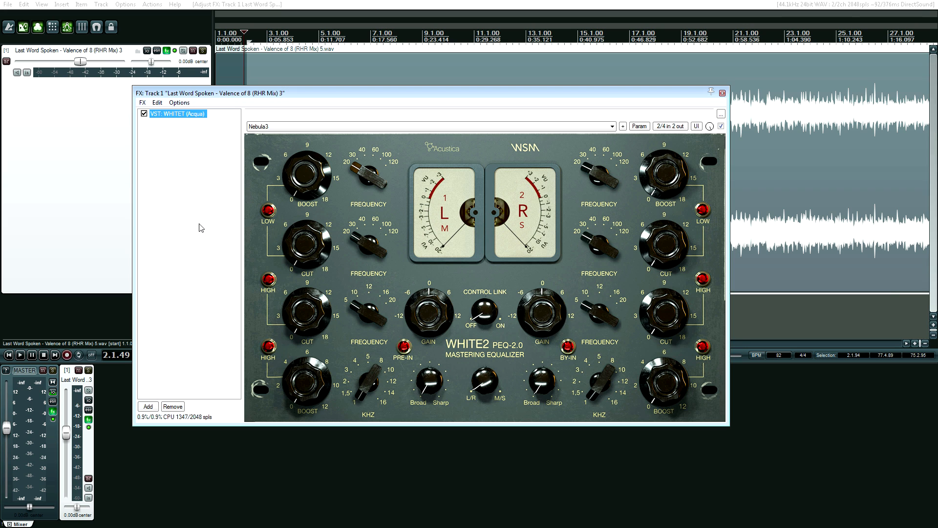
key(Delete)
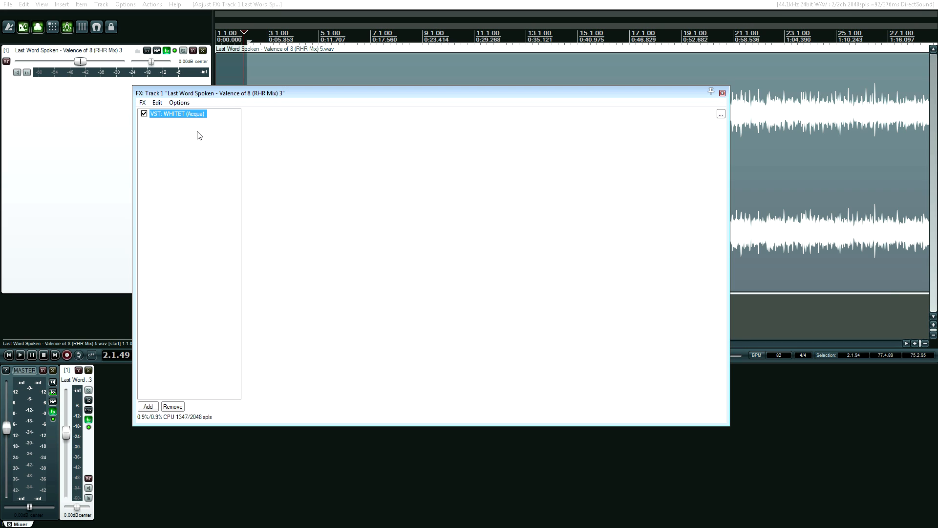
click(723, 93)
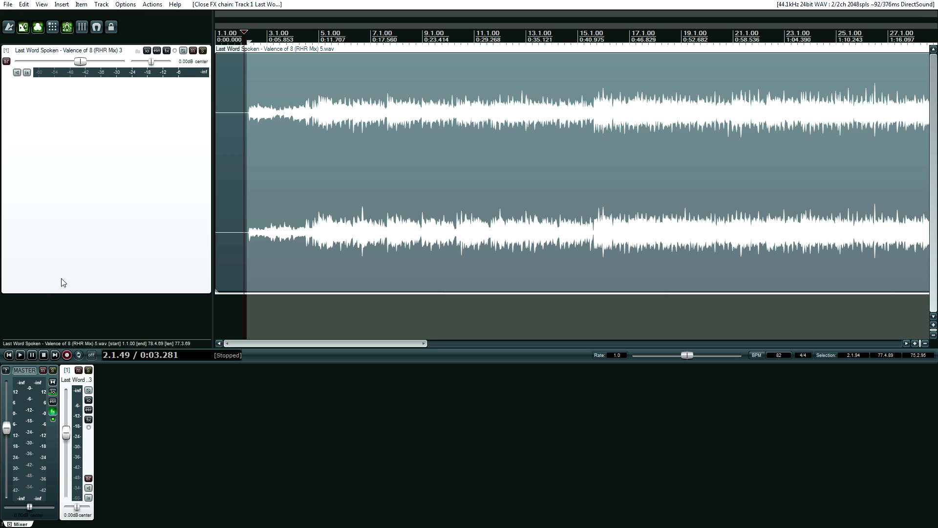
- Open the master track's effects chain and look over its Ozone 5 and WHITET plug-ins
click(53, 412)
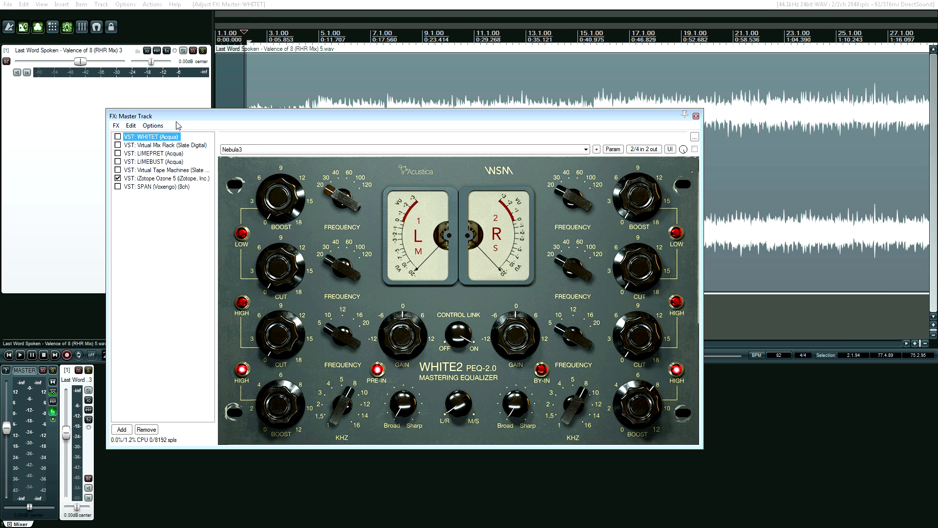
drag(204, 126, 213, 199)
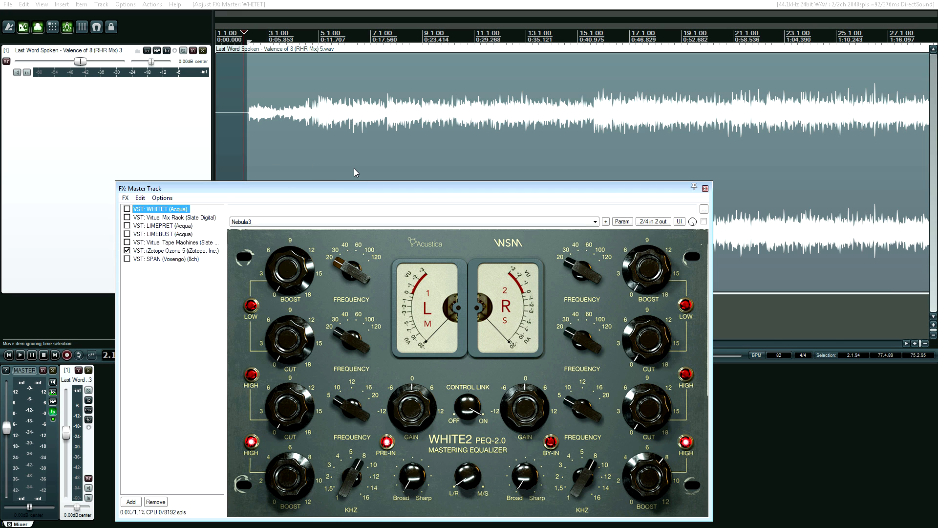
drag(343, 191, 329, 92)
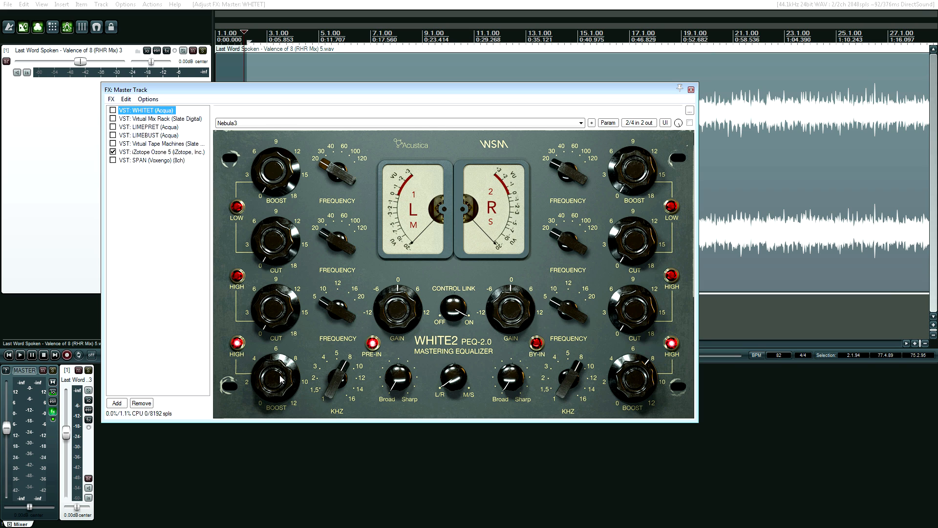
drag(187, 90, 220, 198)
click(213, 264)
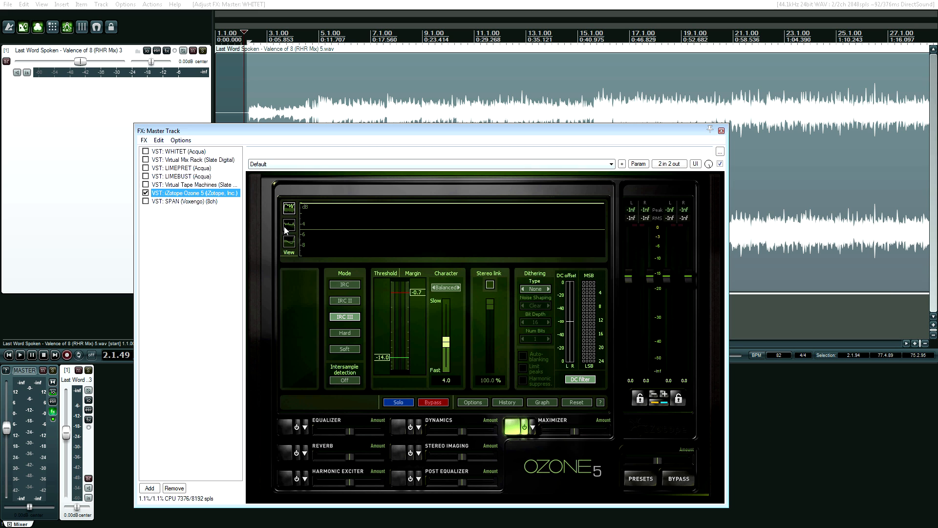
click(178, 152)
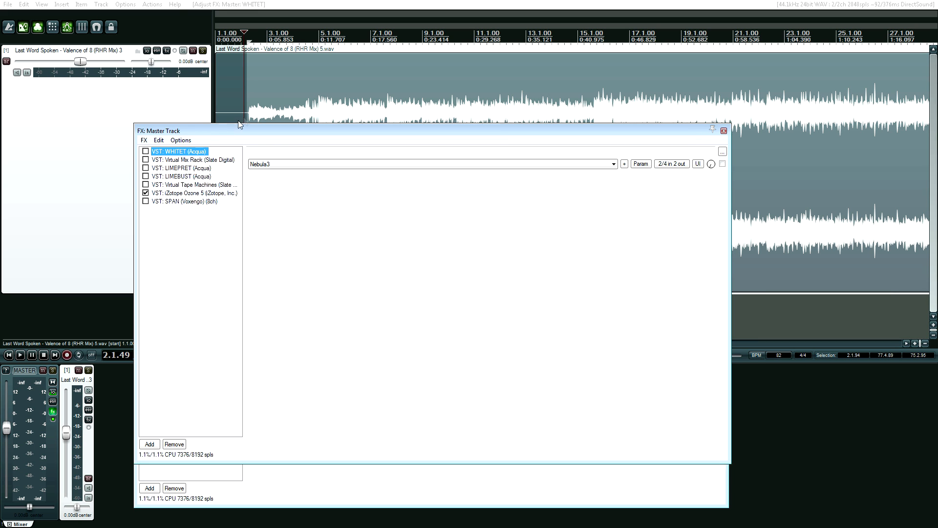
- Play the song from its start with WHITET bypassed, check the Ozone 5 maximizer's metering, and stop playback
click(246, 31)
key(space)
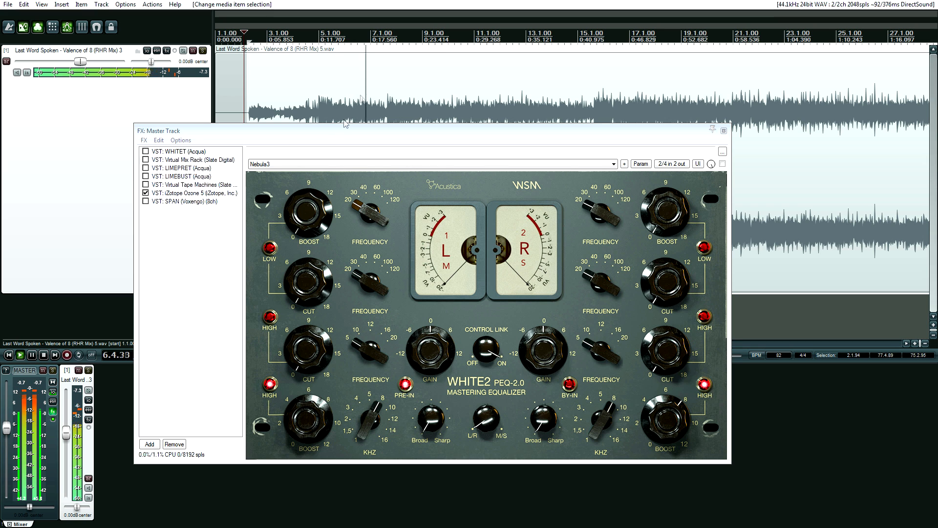
click(207, 194)
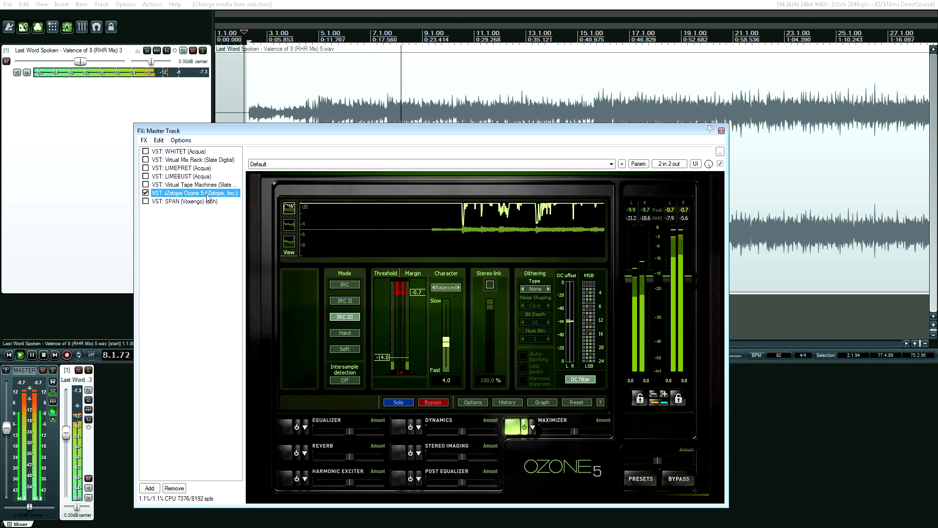
key(space)
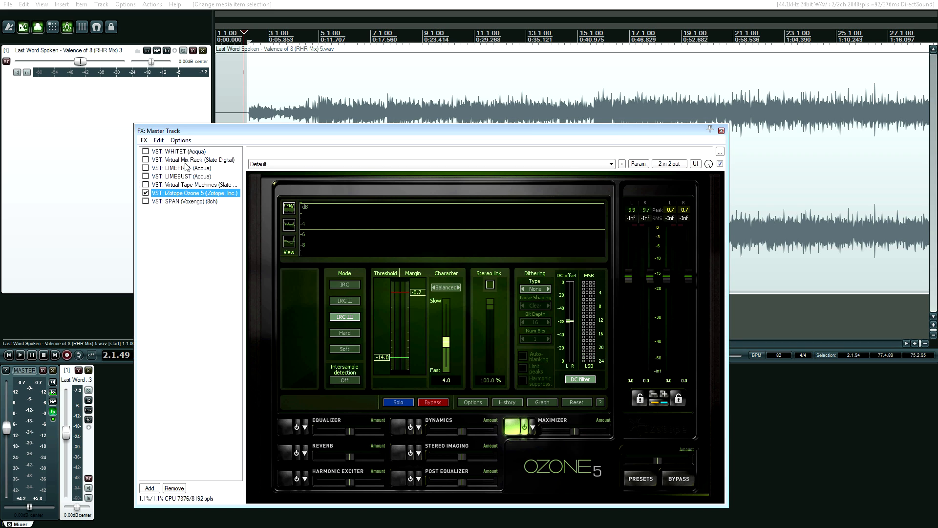
- Enable the WHITET equalizer on the master track and play the song through it
click(149, 152)
click(145, 151)
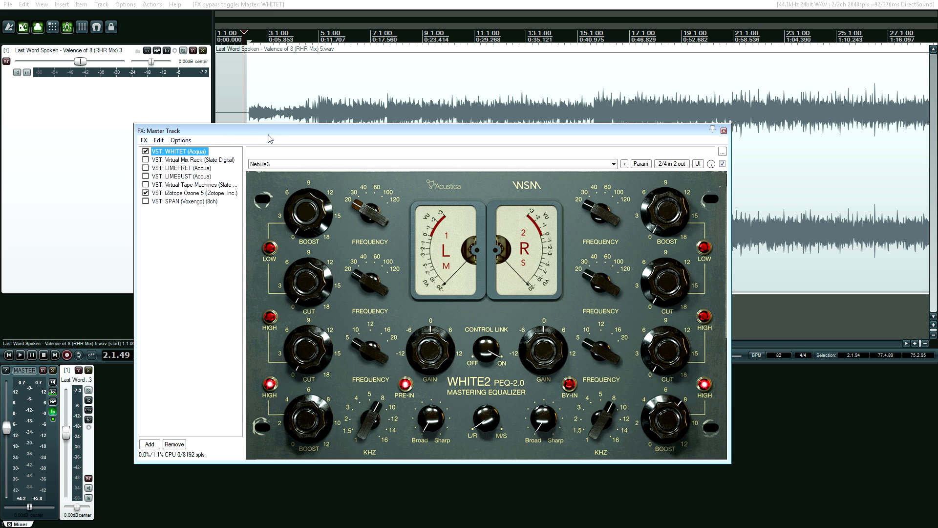
key(space)
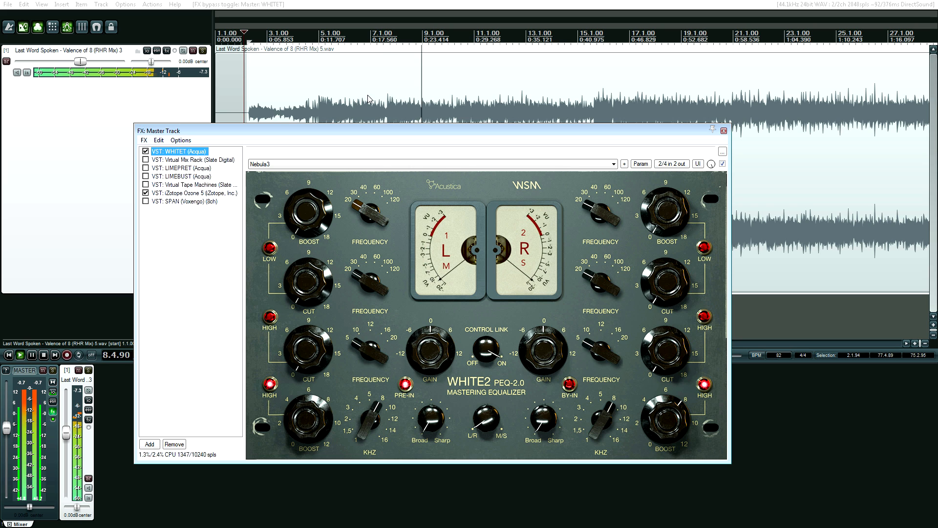
drag(311, 426, 311, 428)
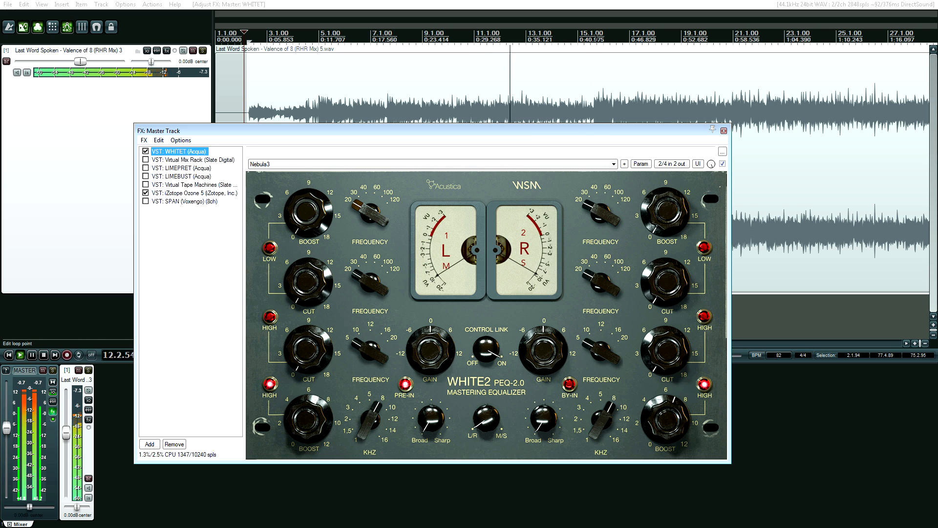
- Audition the louder section from about bar 16, check the Ozone 5 metering, then stop and return to WHITET
click(596, 32)
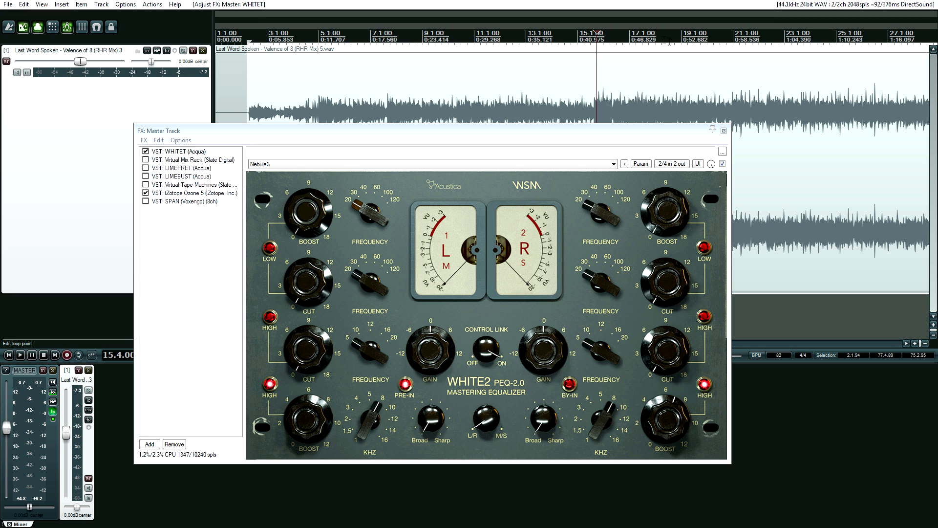
key(space)
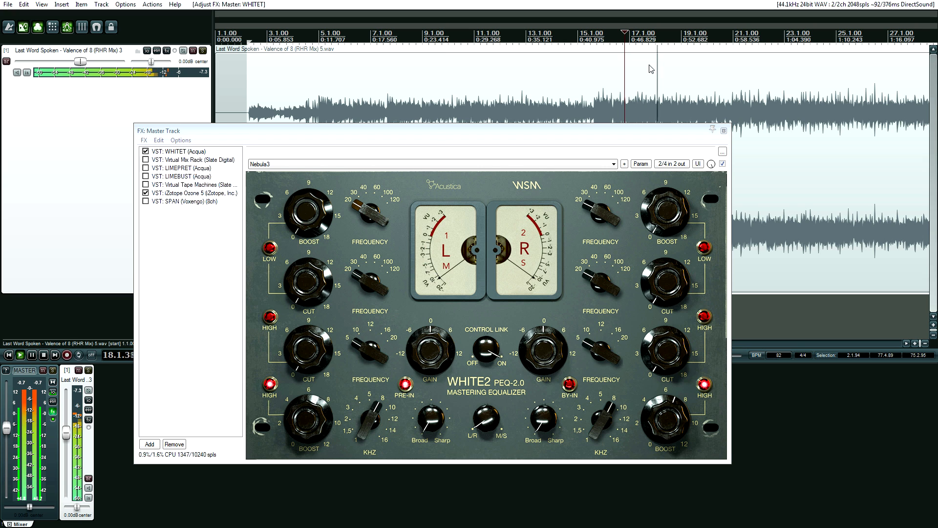
click(194, 193)
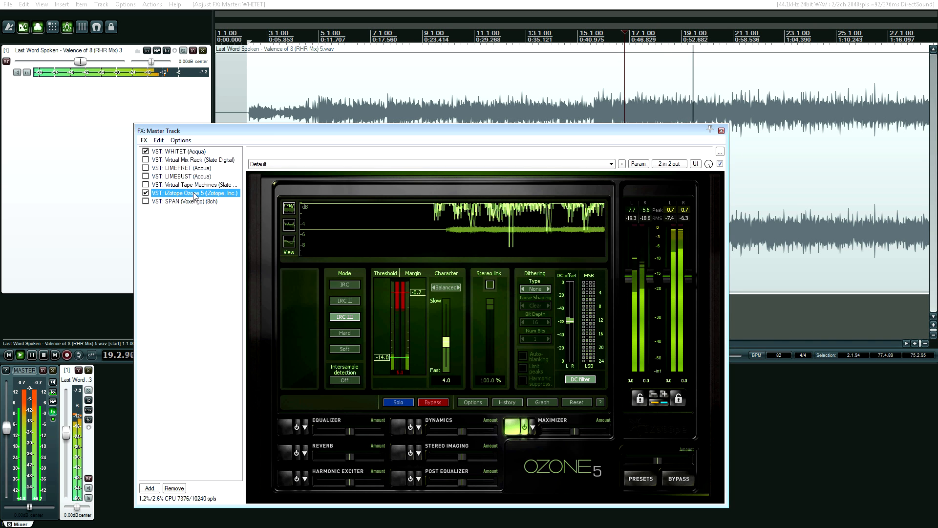
key(space)
click(181, 152)
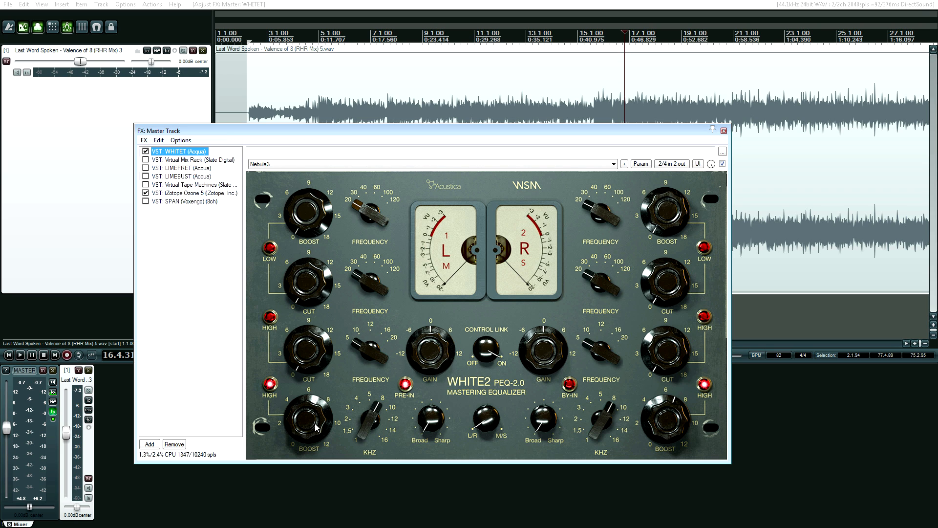
scroll(315, 428, up, 2)
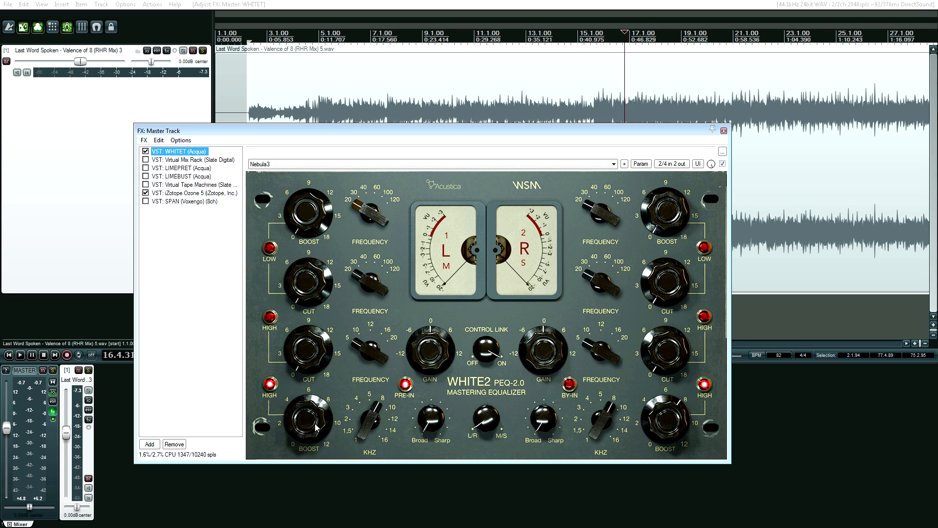
- Enable Virtual Mix Rack, LIMEPRET, LIMEBUST and Virtual Tape Machines in the master effects chain
click(156, 161)
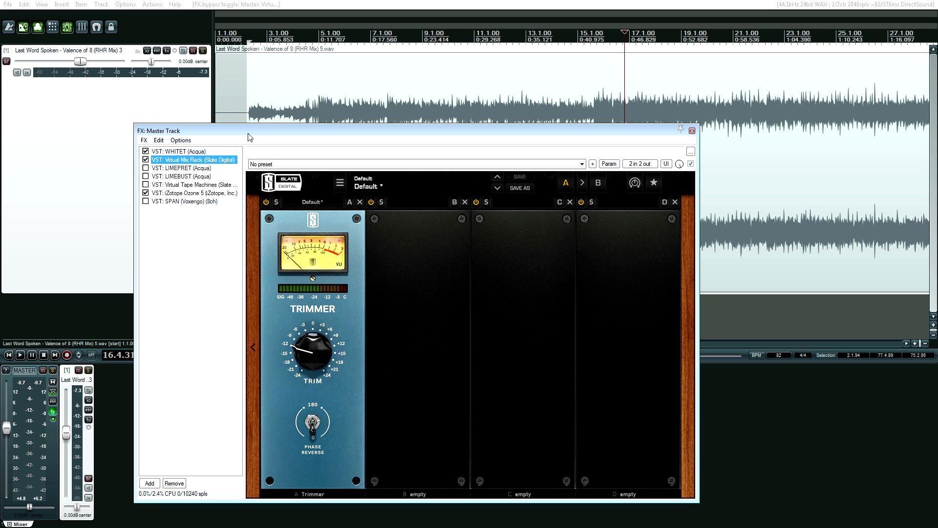
drag(248, 137, 255, 121)
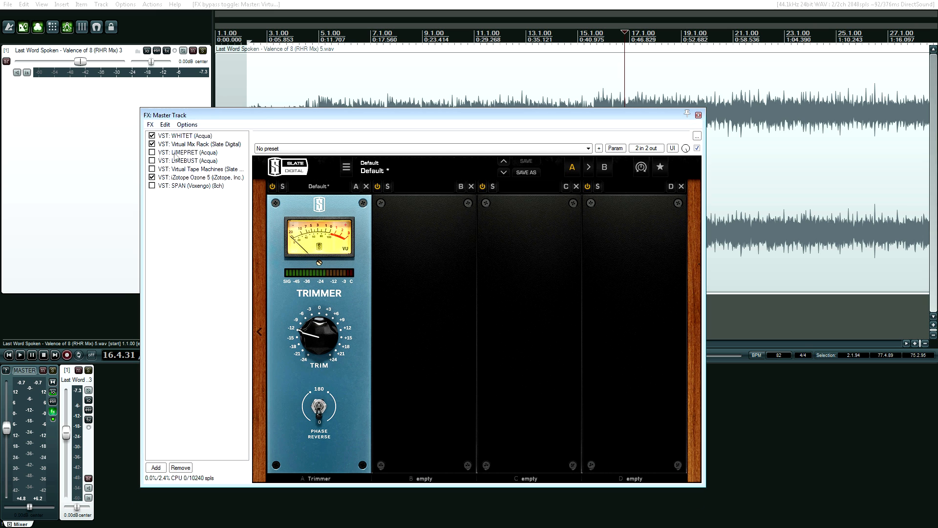
click(189, 153)
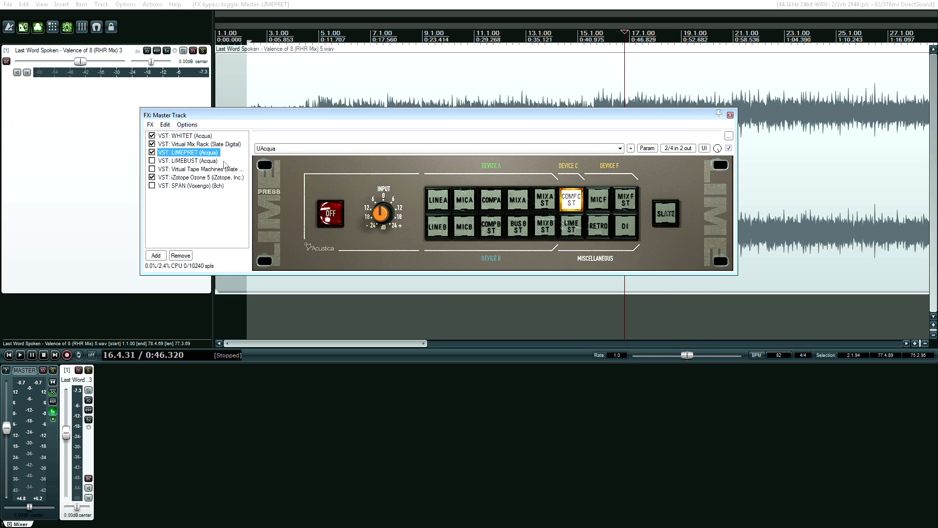
click(195, 162)
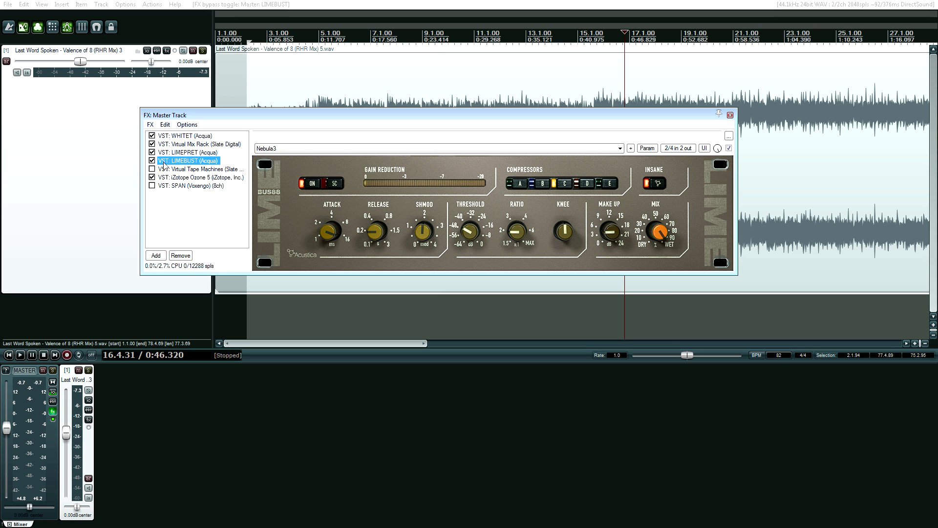
click(193, 169)
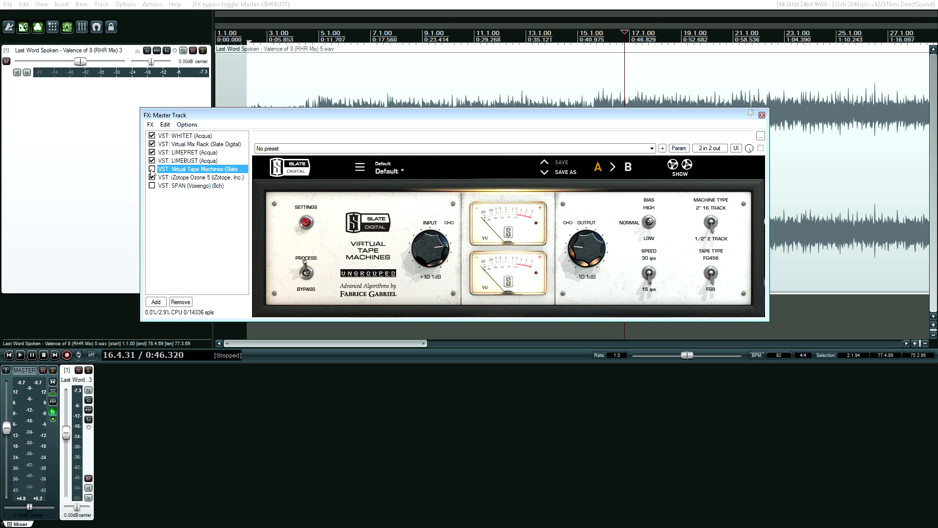
- Audition the song from its beginning through the enabled master chain, viewing Ozone 5 and WHITET, and stop playback
click(201, 177)
drag(302, 135, 295, 215)
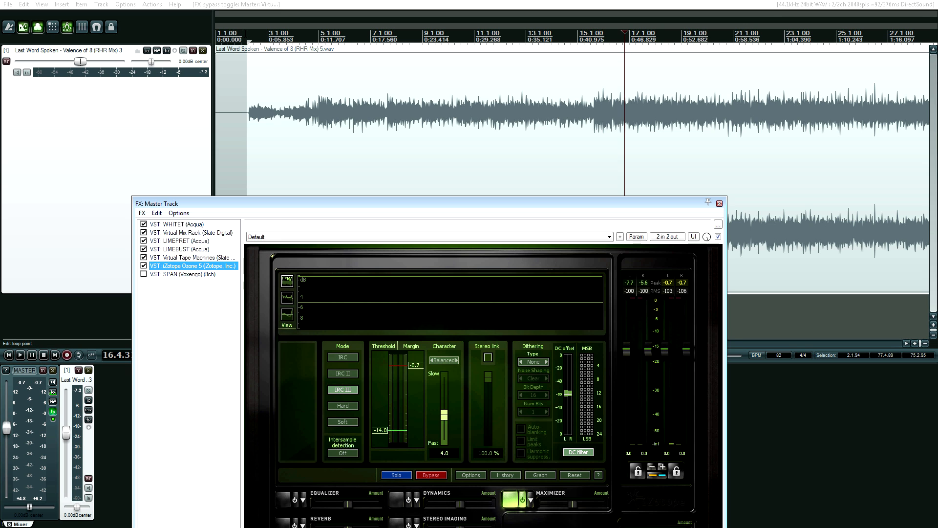
click(244, 34)
key(space)
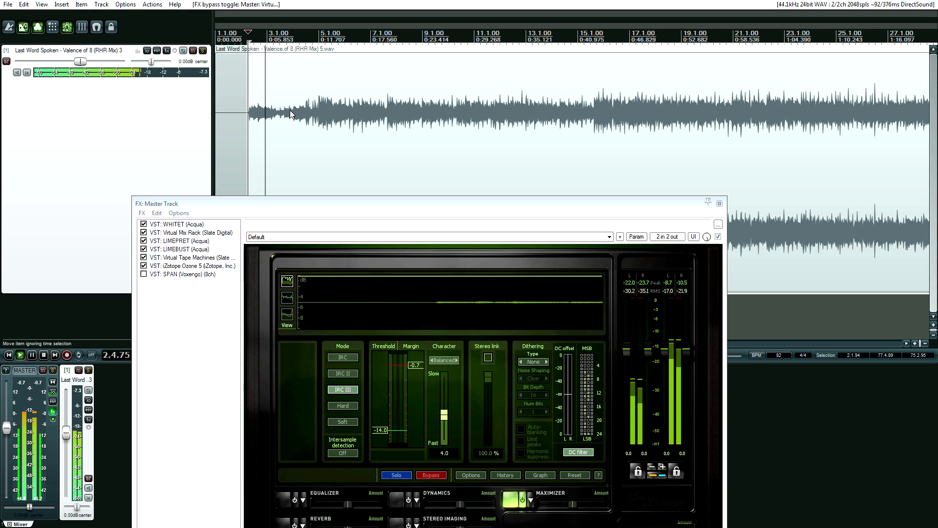
click(177, 223)
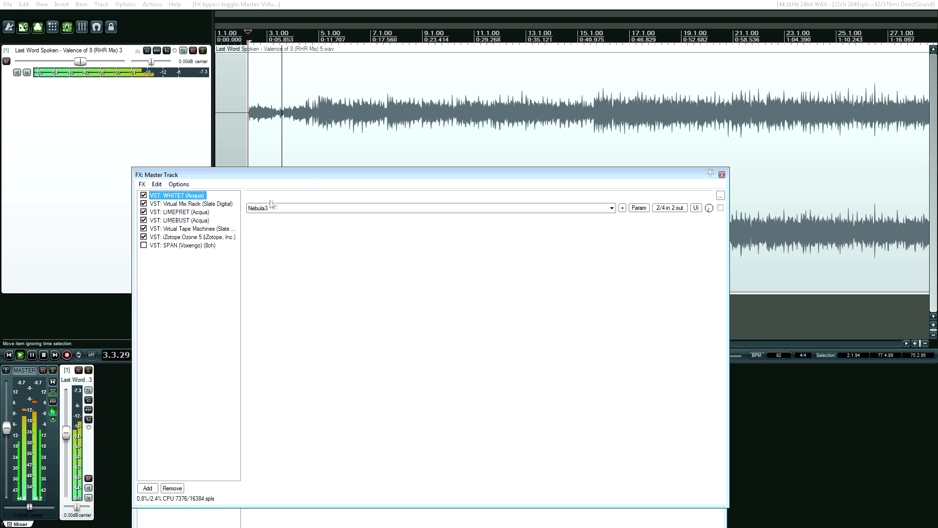
drag(309, 171, 331, 132)
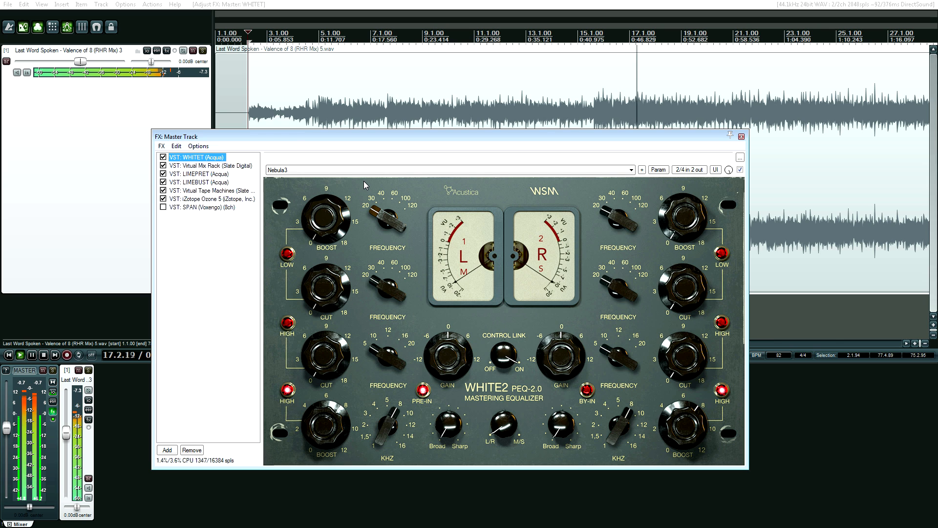
key(space)
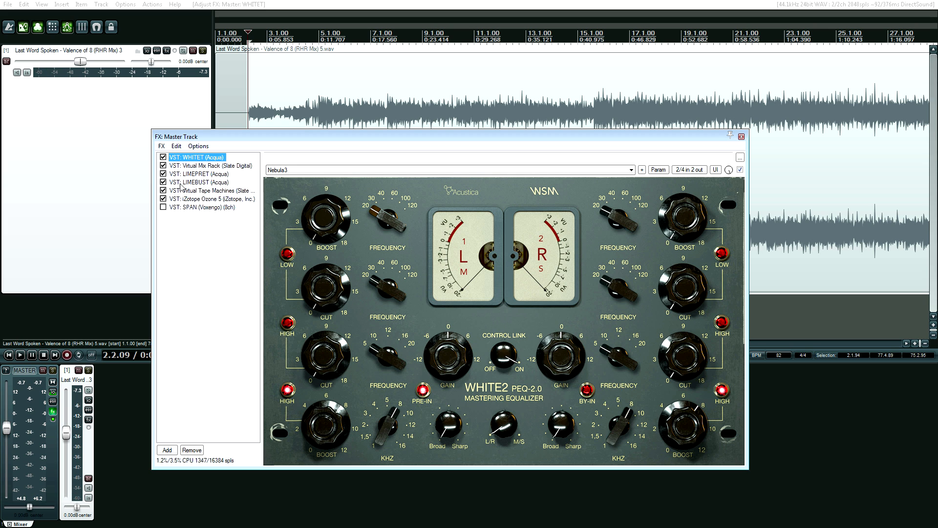
- Show the LIMEBUST compressor and play the song from about bar 15 to check its gain reduction
click(198, 183)
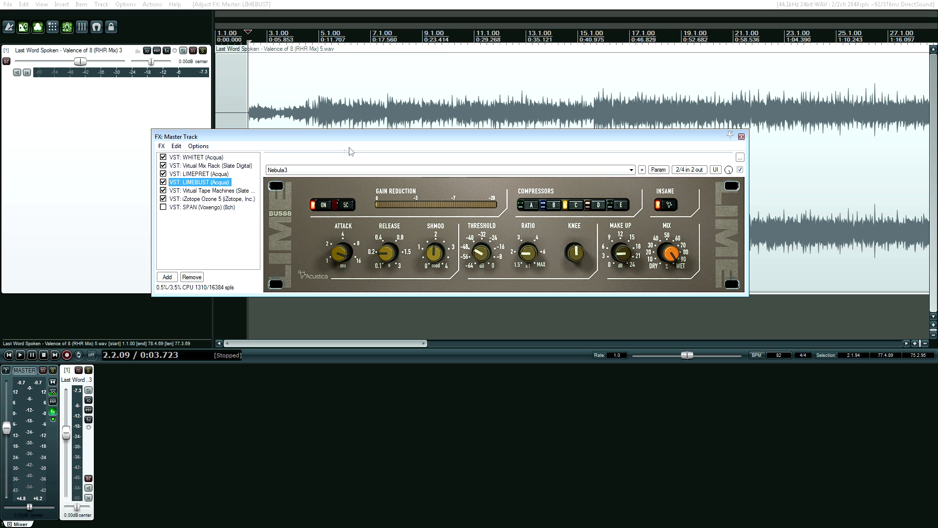
drag(364, 138, 351, 249)
click(591, 139)
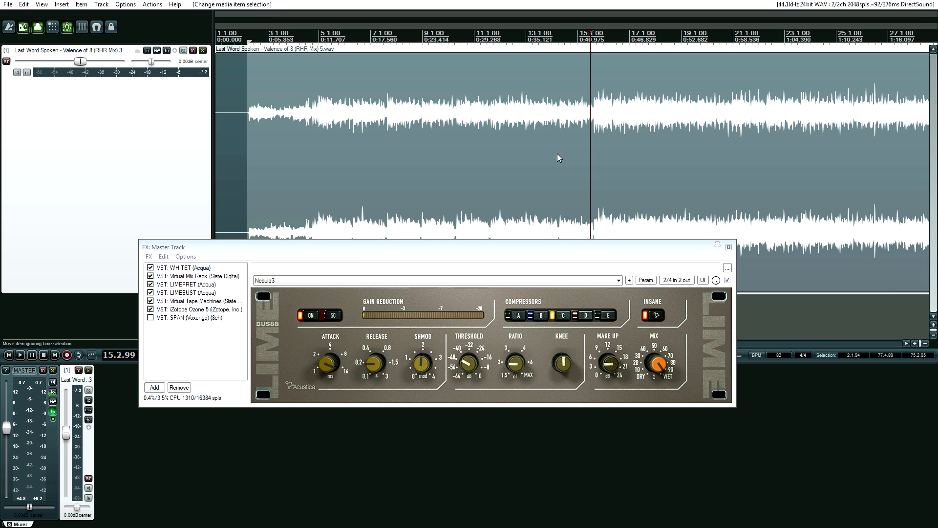
key(space)
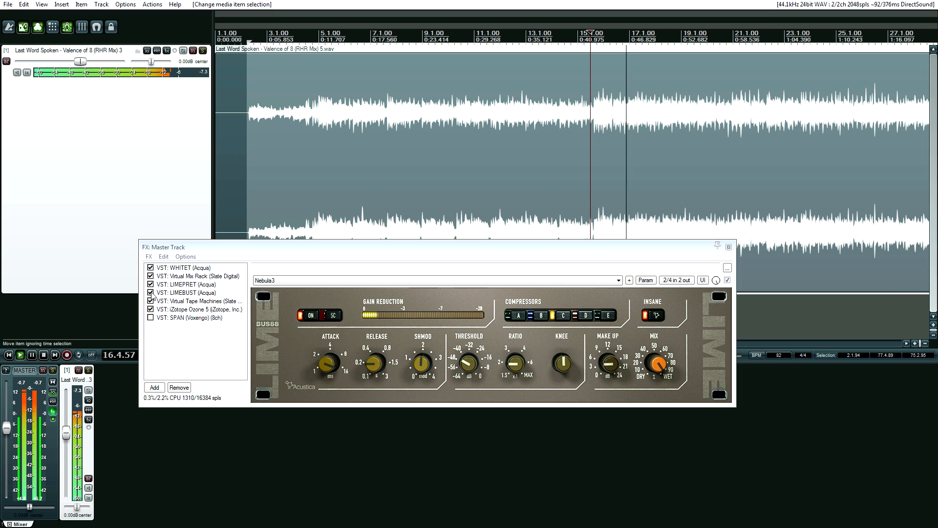
- Bypass LIMEBUST, LIMEPRET and Virtual Tape Machines on the master track and stop playback
click(151, 293)
click(150, 284)
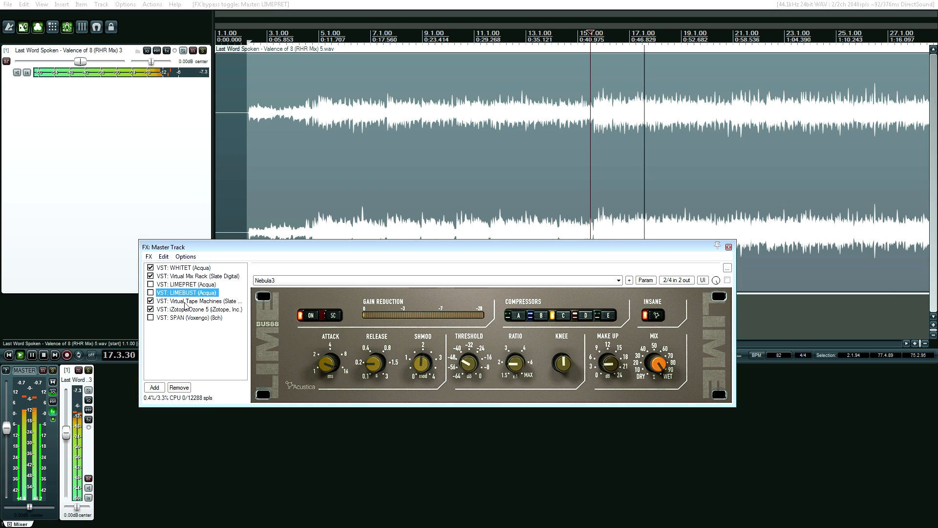
click(151, 302)
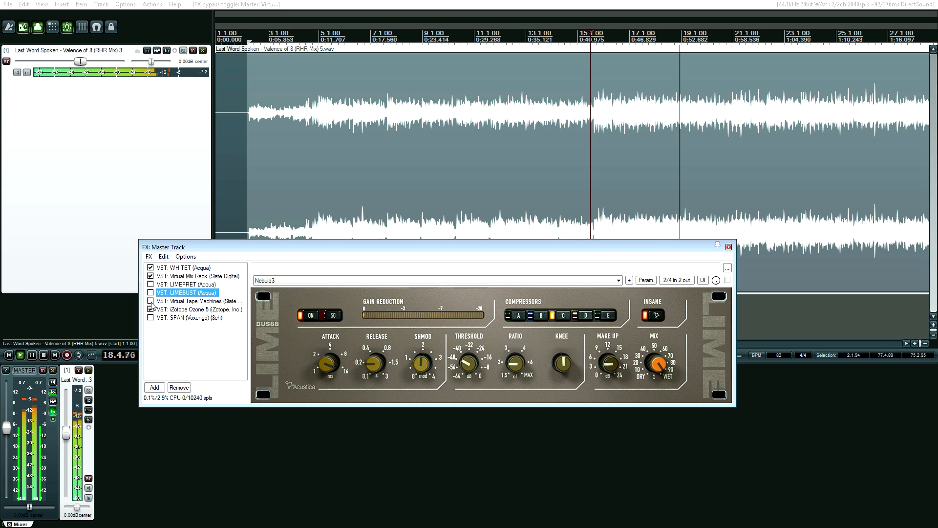
key(space)
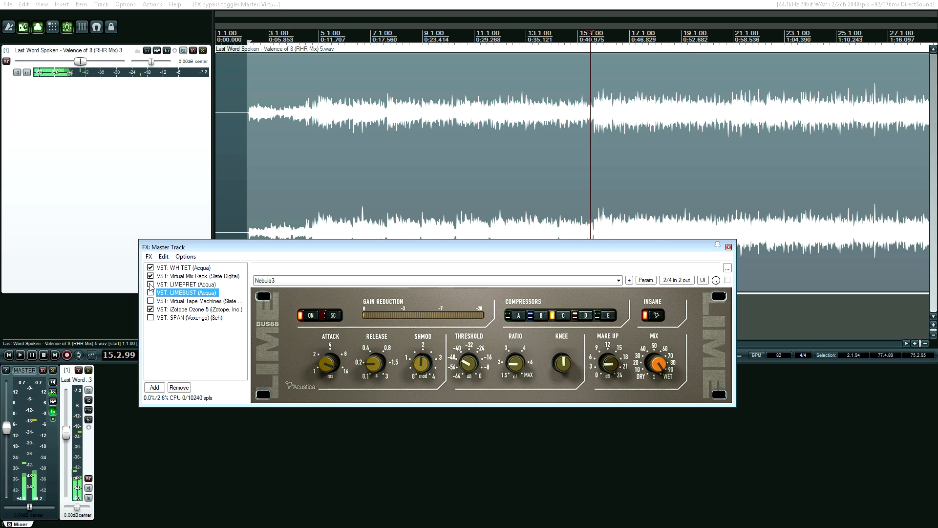
- Re-enable LIMEPRET, LIMEBUST and Virtual Tape Machines on the master track and play the song from about bar 15
click(151, 301)
click(151, 293)
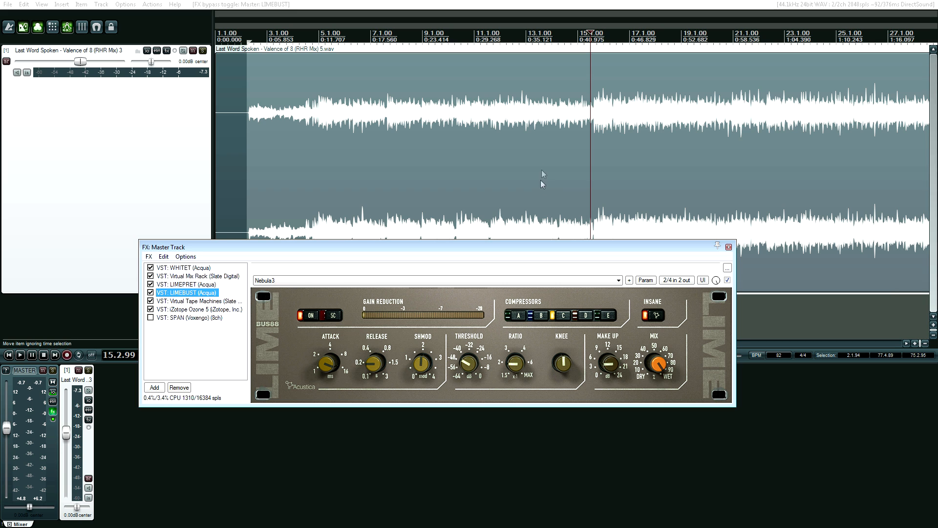
key(space)
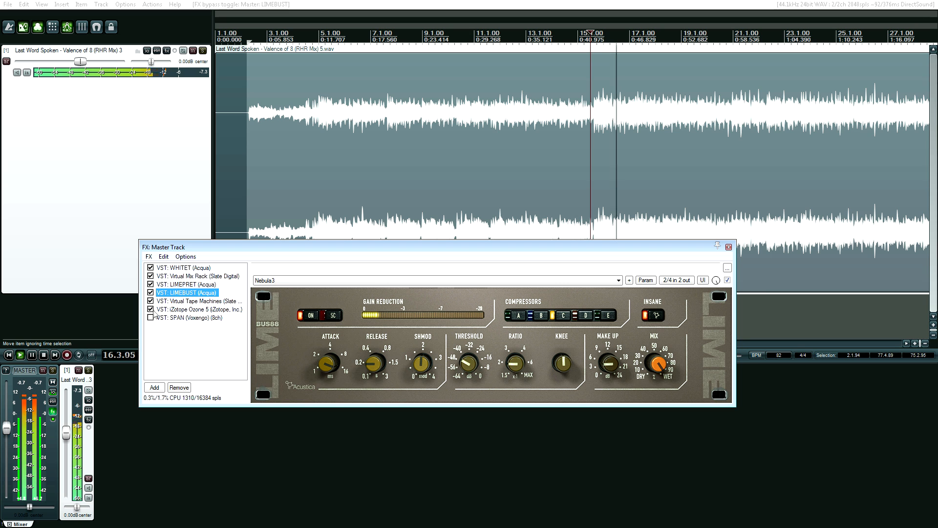
- View Virtual Tape Machines and Ozone 5 during playback, stop, and close the master effects window after showing WHITET
click(188, 302)
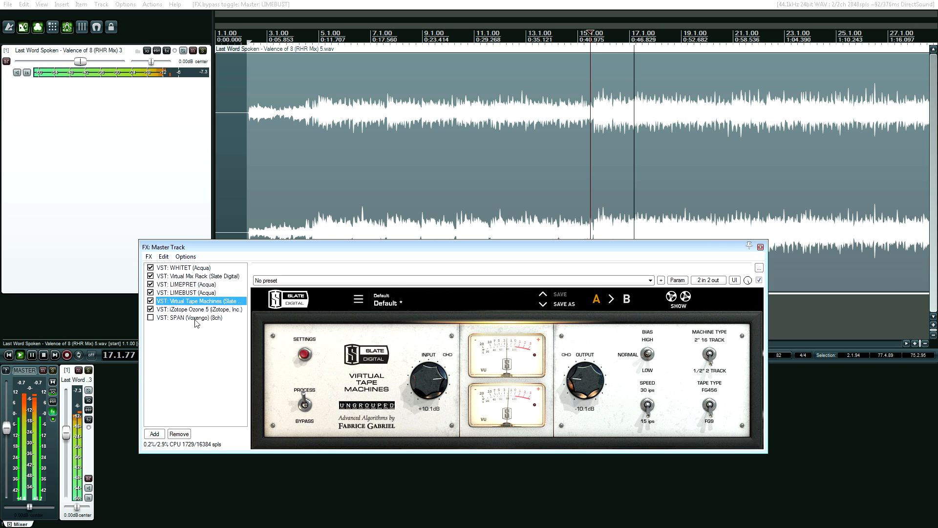
click(198, 310)
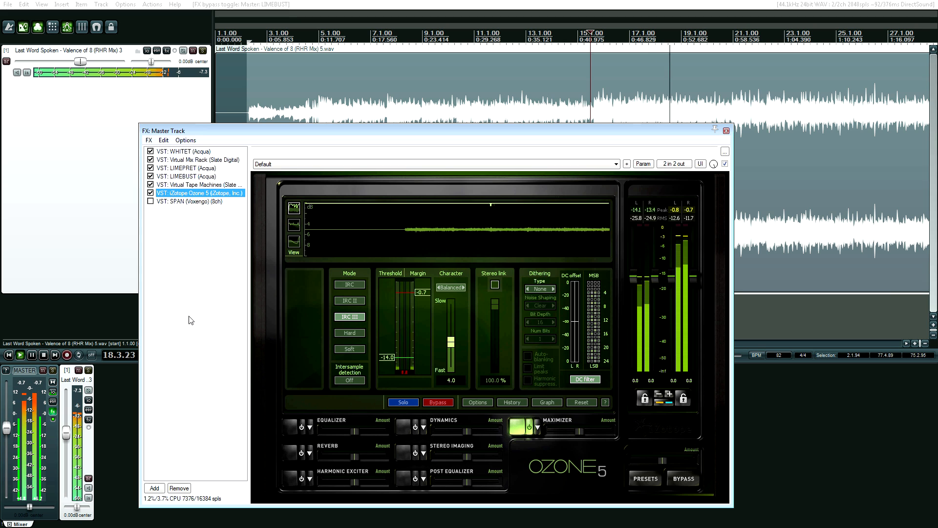
key(space)
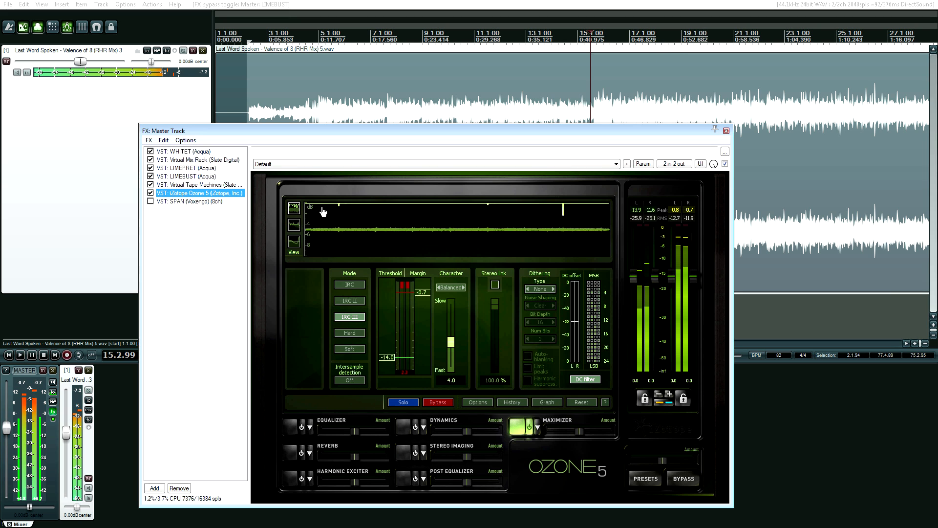
click(191, 152)
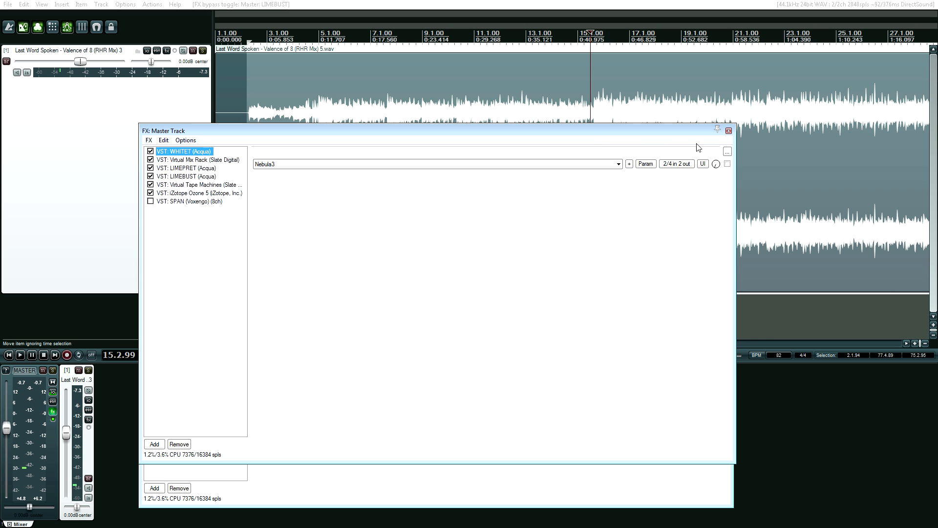
click(728, 131)
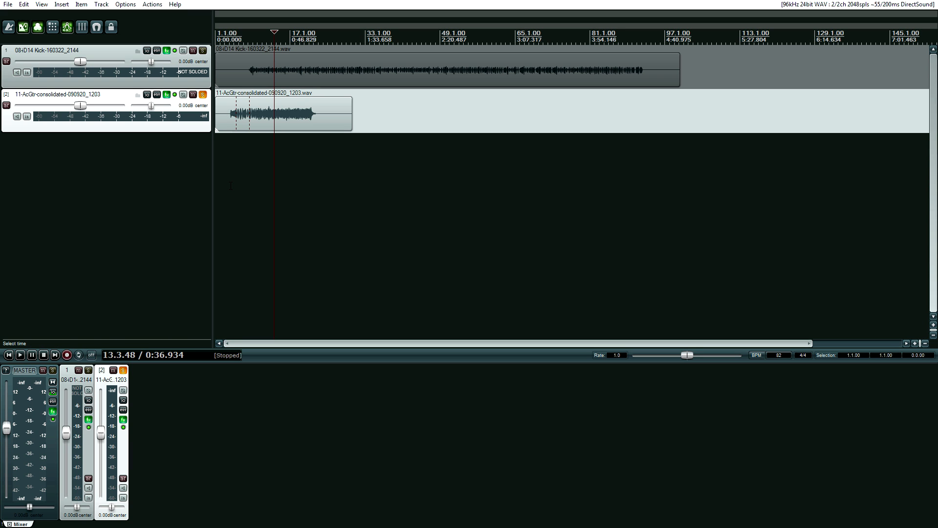
- Open WHITET on the acoustic guitar track and place the edit cursor near bar 8.4, before the continuous guitar part
scroll(231, 186, up, 6)
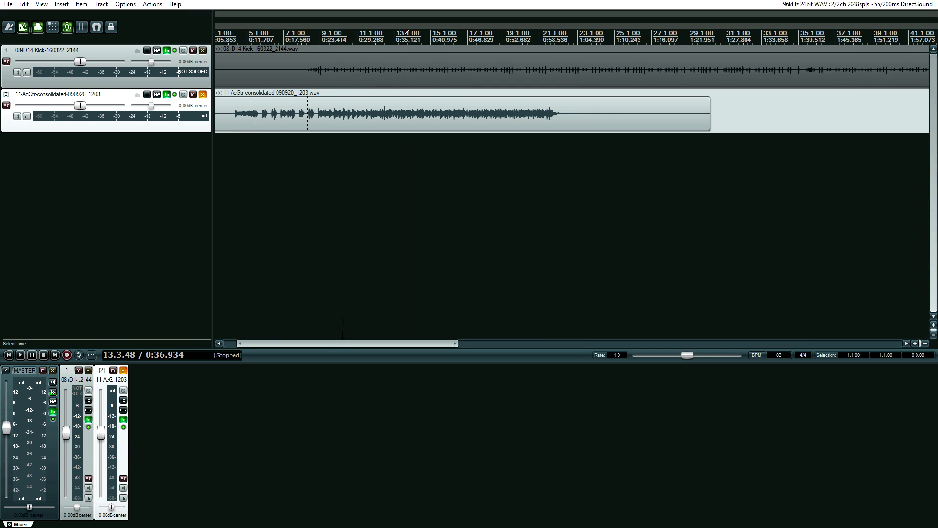
drag(341, 343, 304, 341)
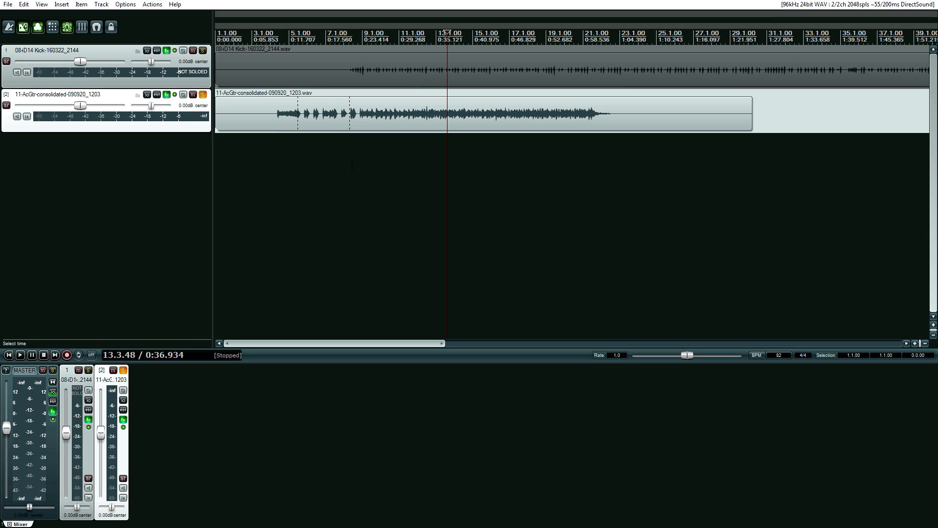
click(168, 99)
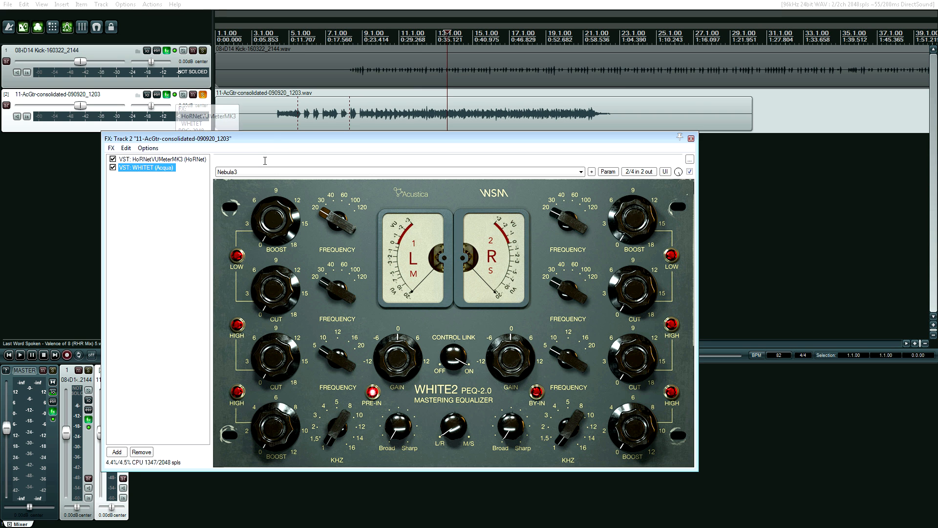
drag(259, 129, 298, 159)
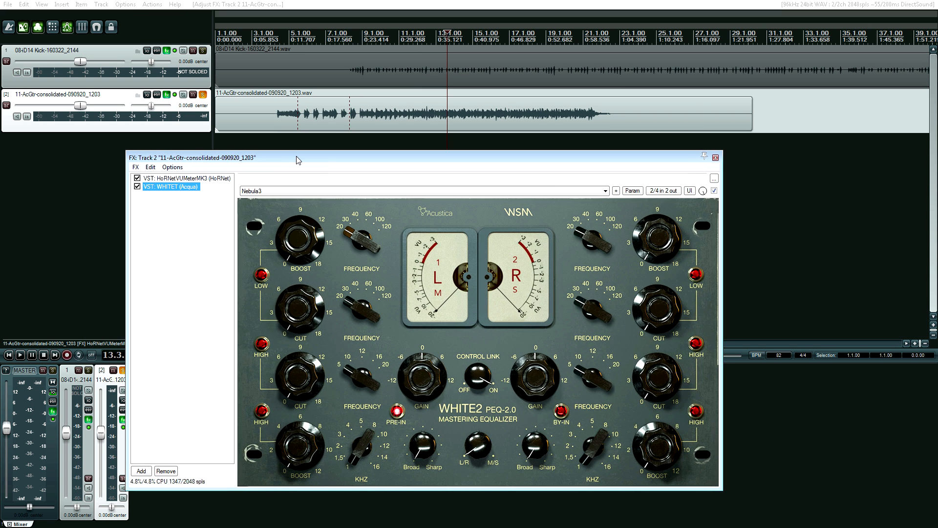
click(359, 145)
- Set the WHITET high boost frequency to 4 kHz, adjust its bandwidth and switch the high boost band in while auditioning the guitar
drag(361, 442, 360, 455)
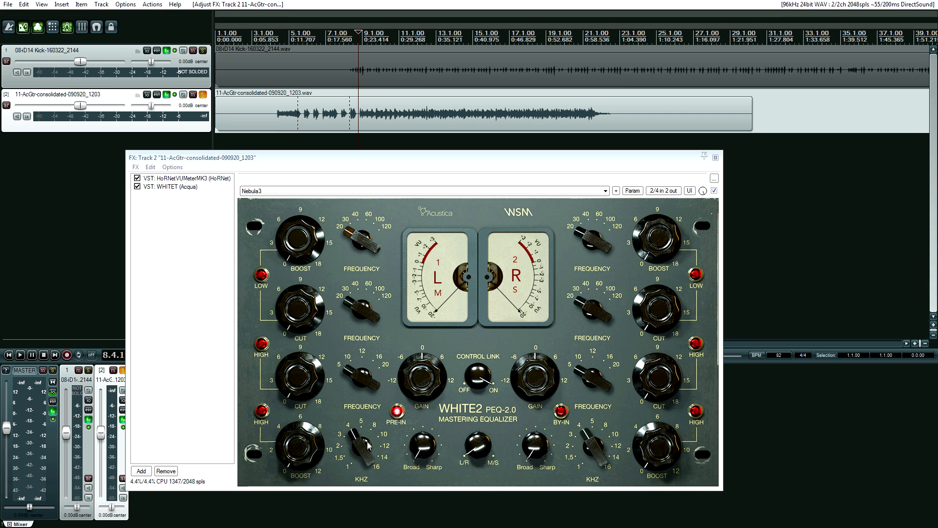
click(428, 445)
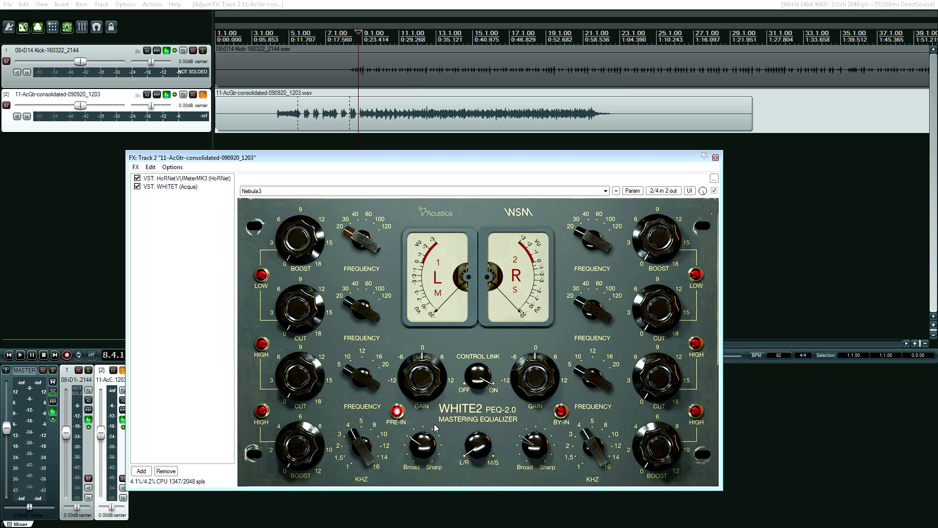
key(space)
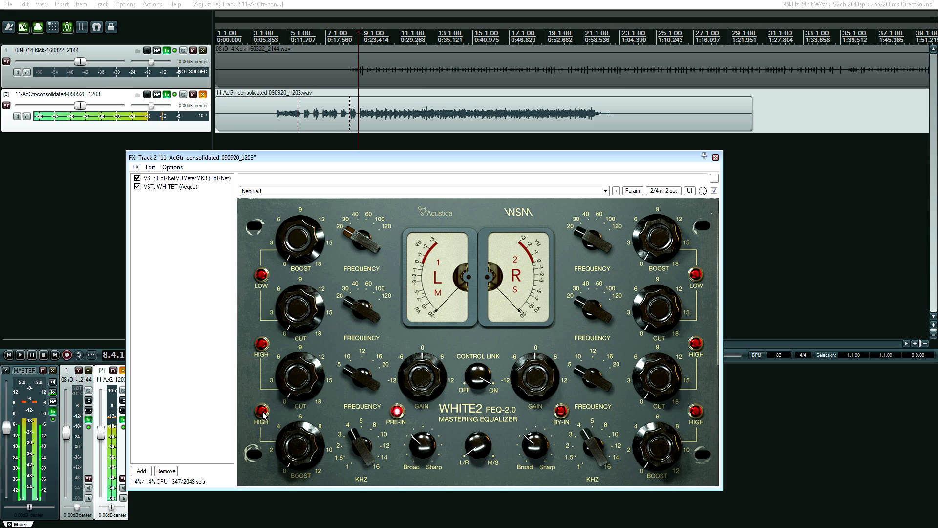
key(space)
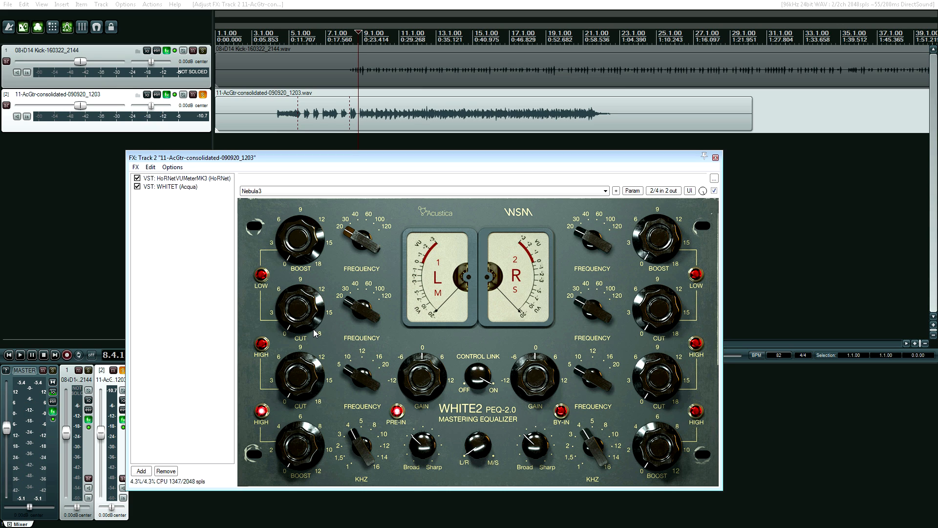
key(space)
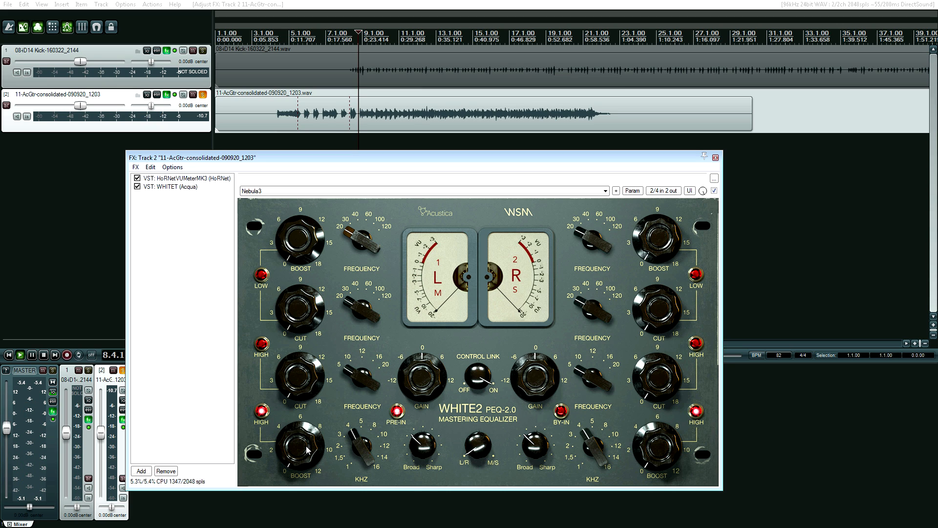
- Vary the high boost amount during playback, set its frequency to 5 kHz and stop the guitar
drag(302, 444, 308, 397)
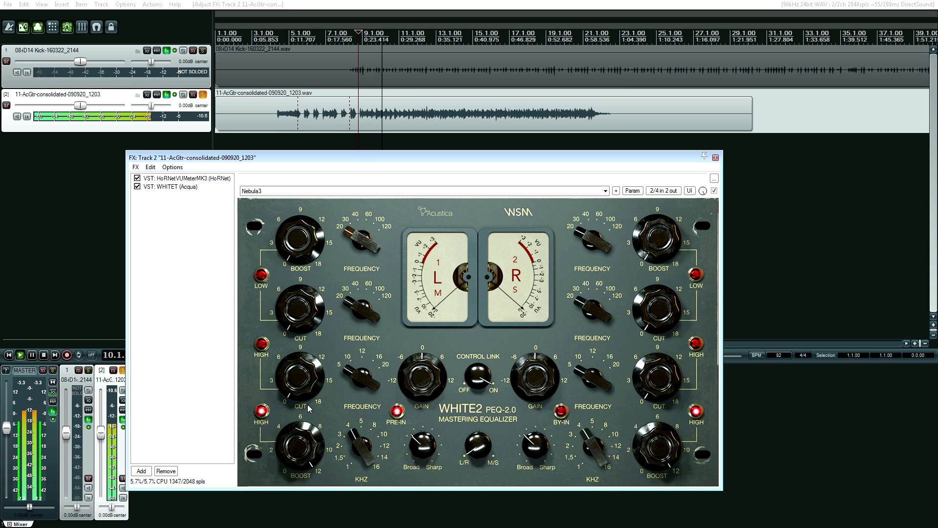
drag(297, 440, 317, 460)
click(360, 451)
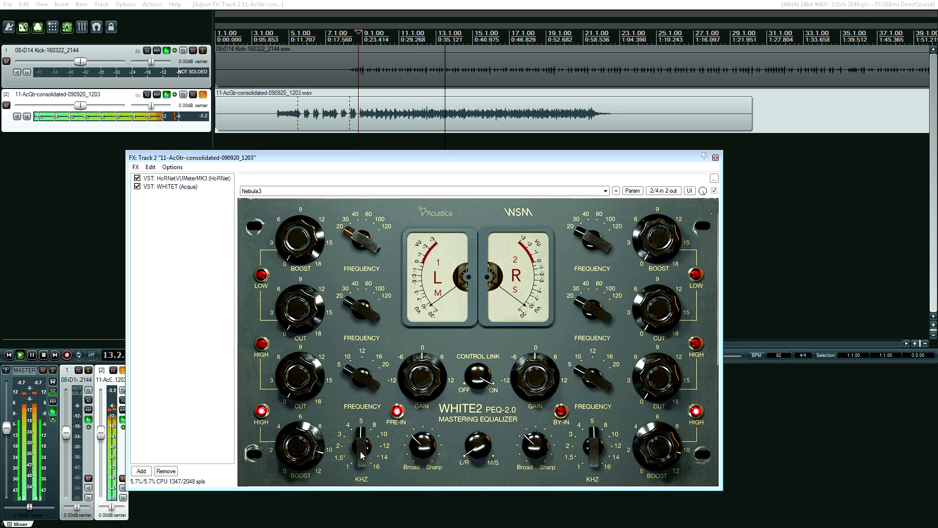
drag(311, 449, 297, 504)
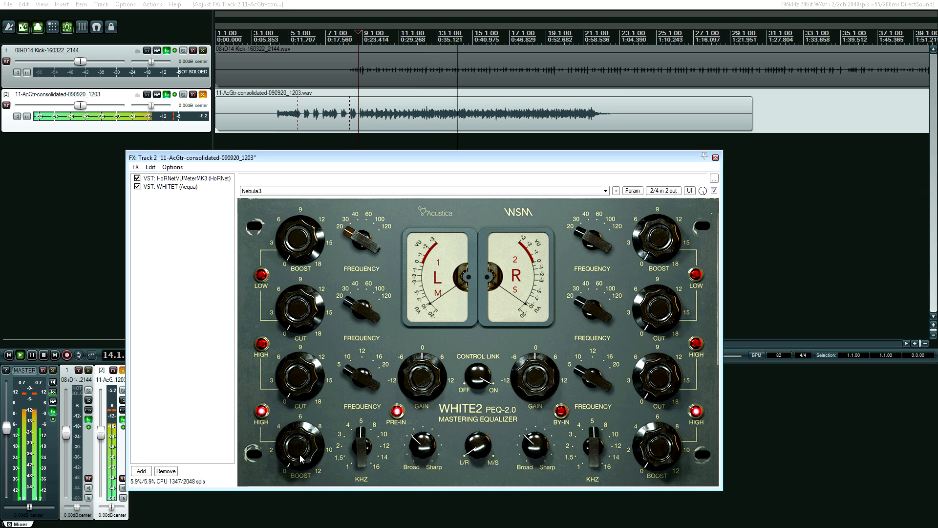
drag(298, 450, 297, 389)
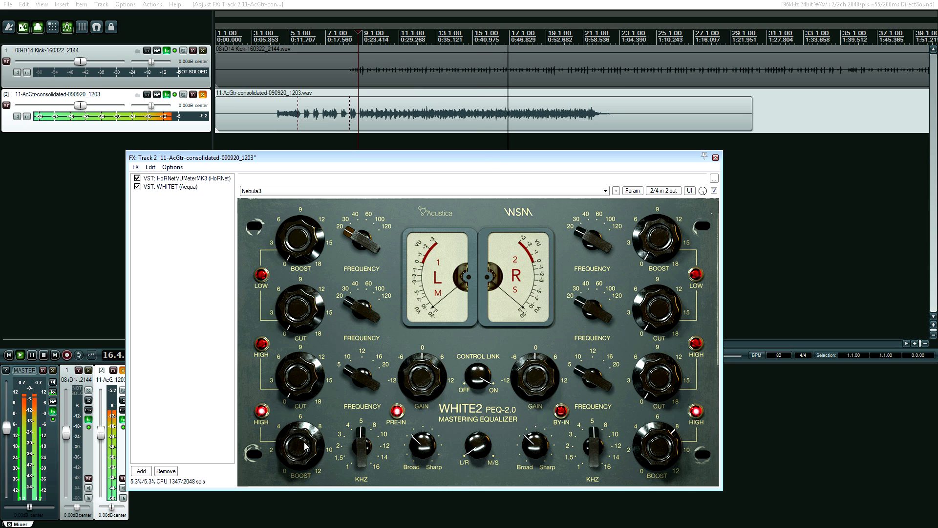
key(space)
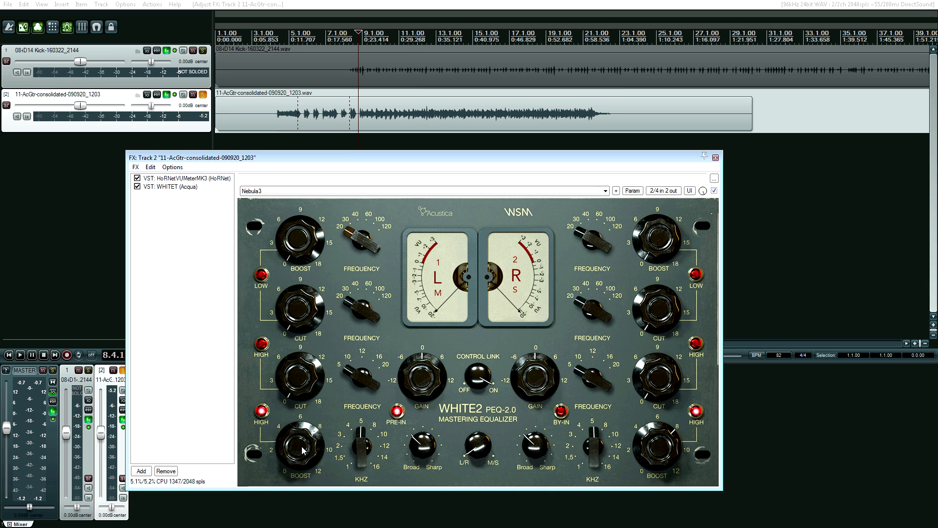
- Replay the guitar from bar 8.4, repeatedly raising and lowering the 5 kHz boost to compare settings, and stop playback
key(space)
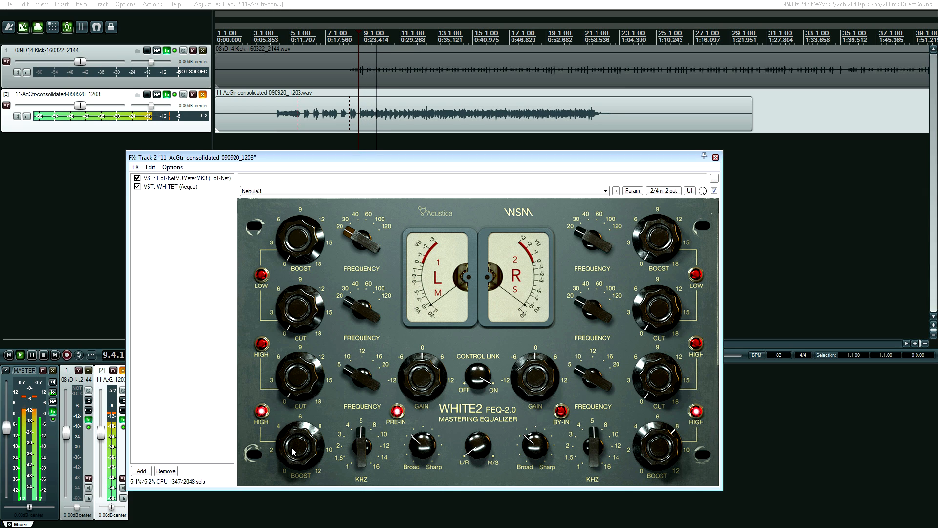
drag(291, 452, 318, 392)
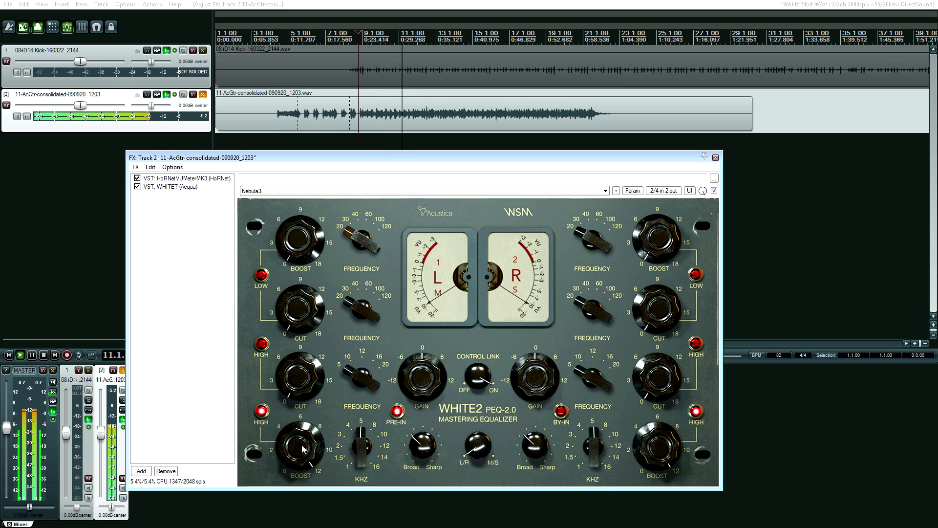
drag(304, 447, 301, 459)
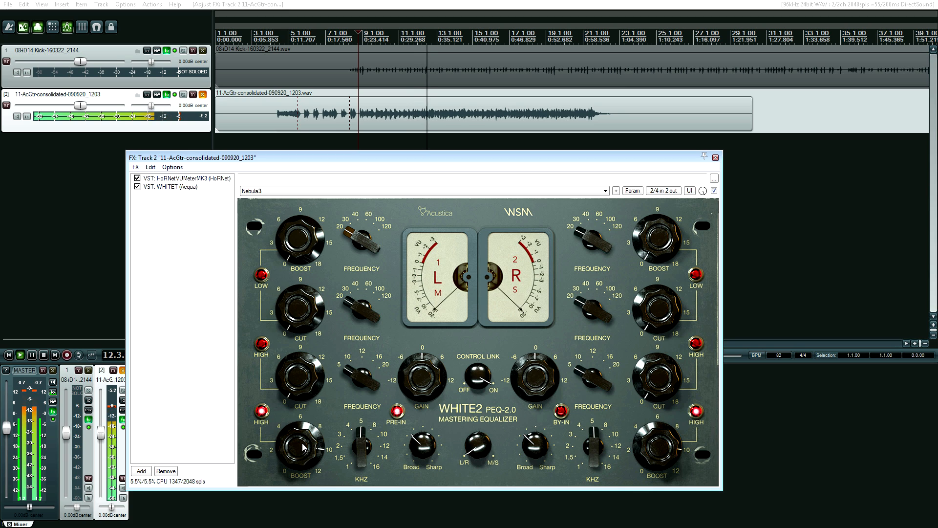
drag(304, 446, 301, 407)
drag(301, 450, 303, 485)
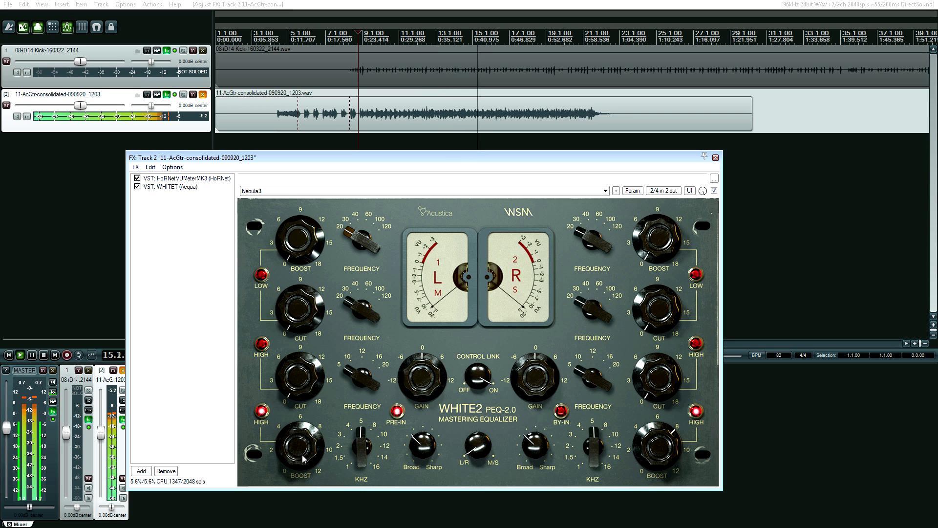
key(space)
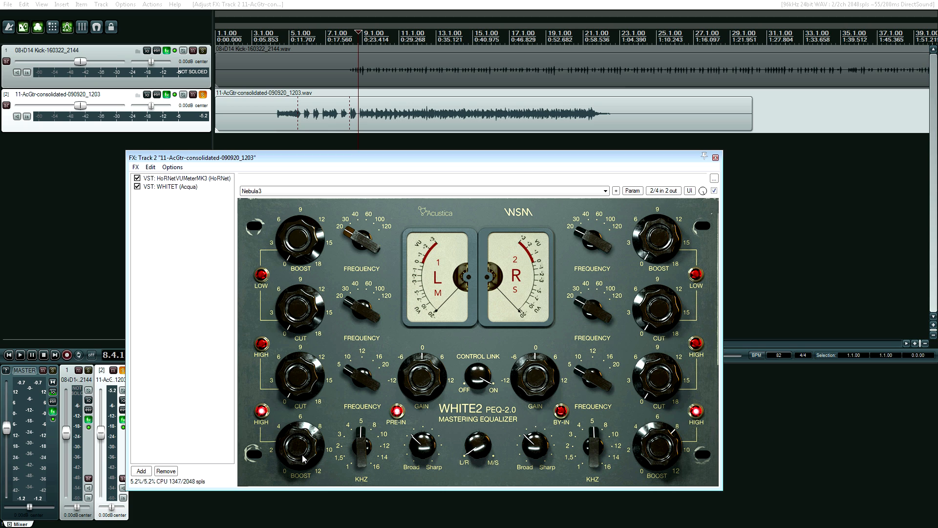
- Play the guitar passage once more while readjusting the WHITET high boost, and stop
key(space)
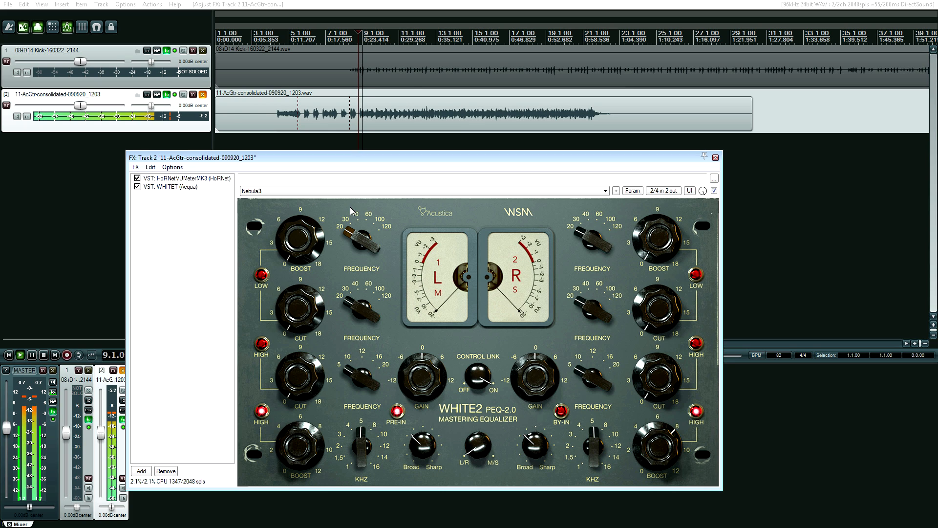
drag(325, 435, 287, 447)
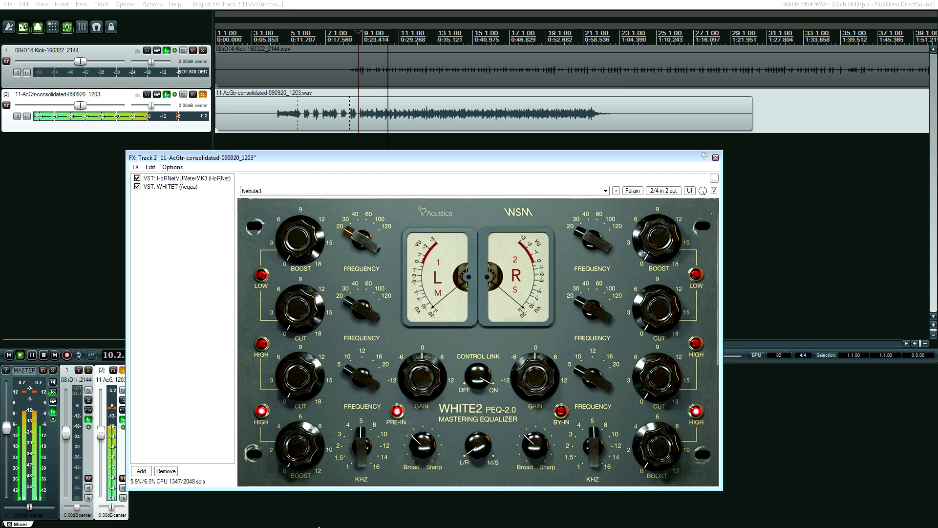
key(space)
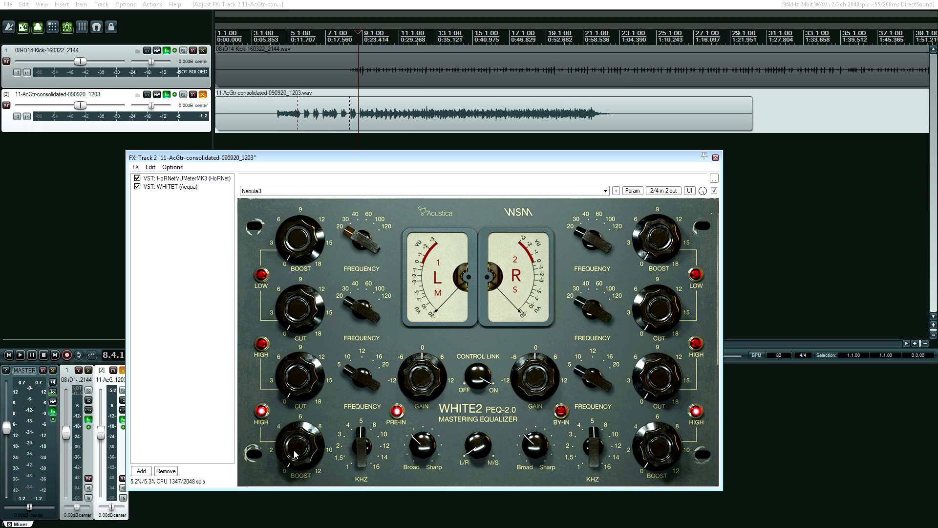
- Set the anticipative FX processing render-ahead to 50 ms in the audio buffering preferences and apply it
click(133, 6)
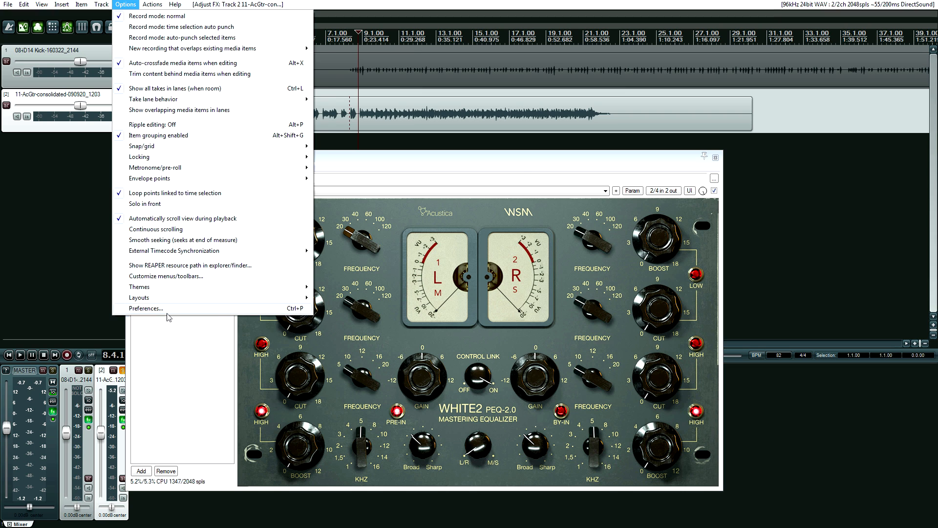
click(167, 308)
click(231, 198)
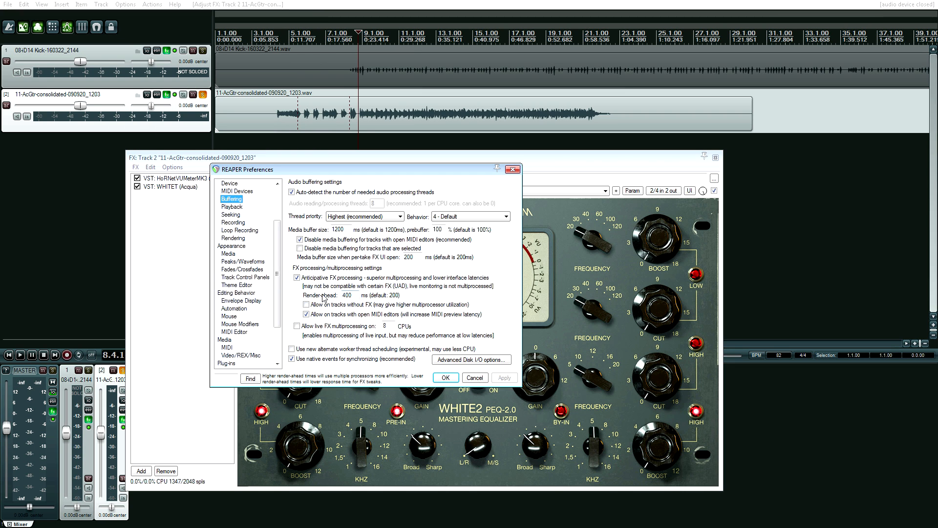
double_click(354, 295)
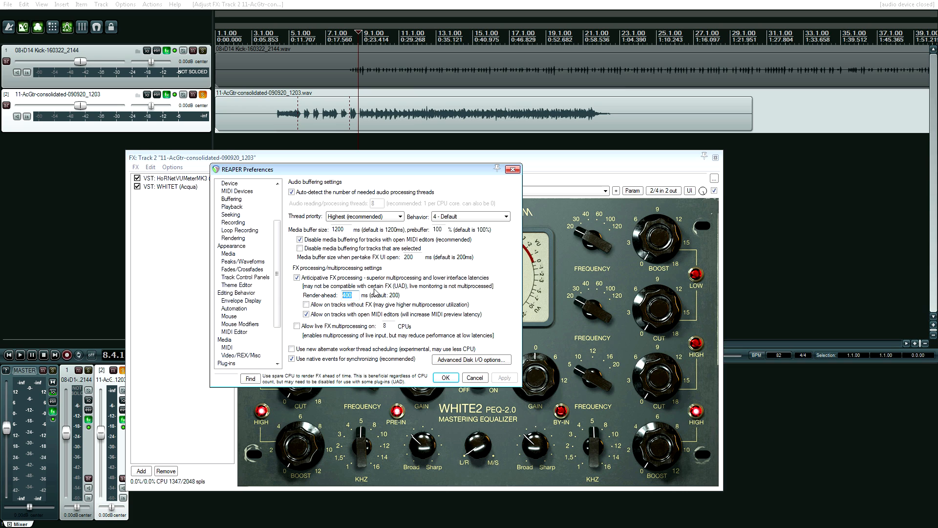
text(50)
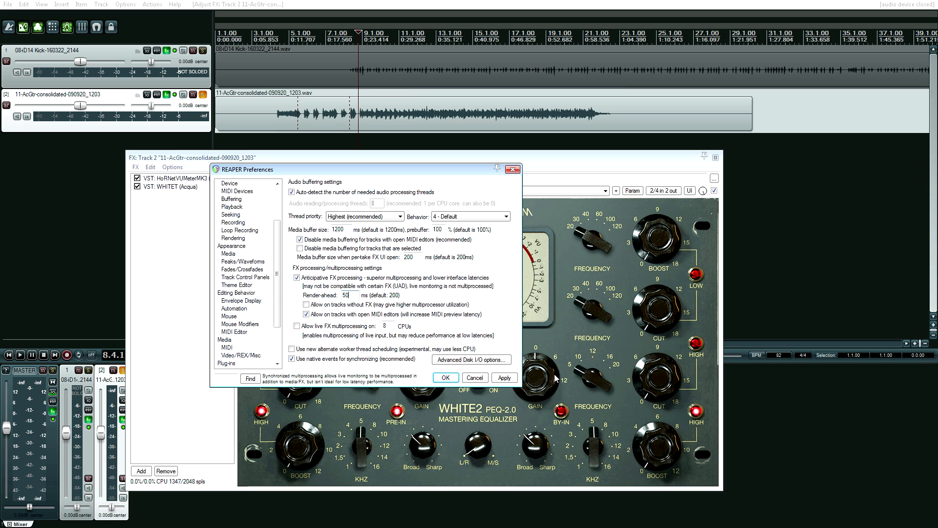
click(504, 378)
click(445, 378)
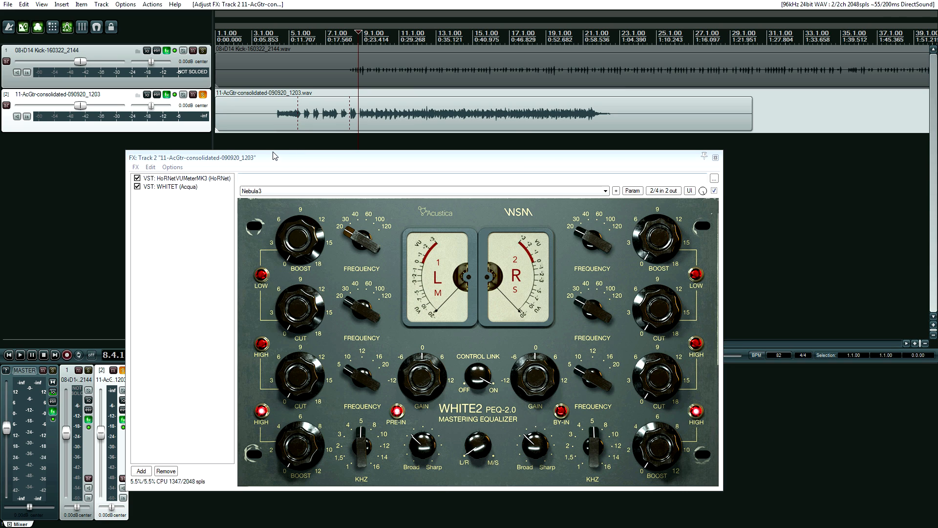
- Replay the acoustic guitar passage, vary the WHITET high boost during playback, and stop
click(272, 120)
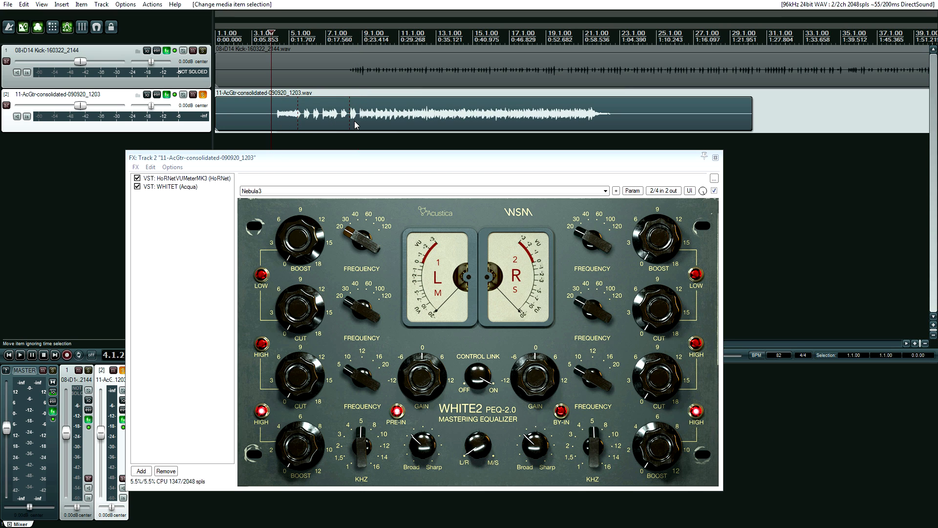
key(space)
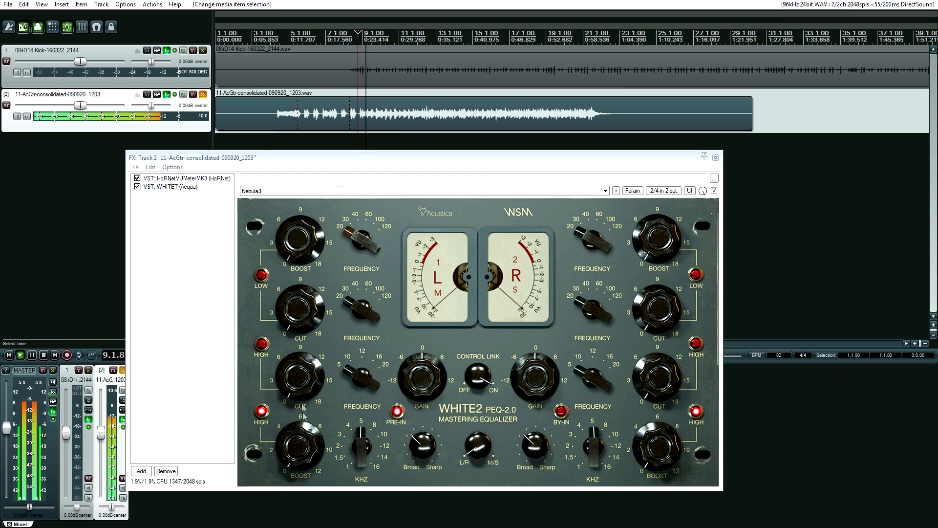
click(313, 204)
drag(300, 446, 323, 487)
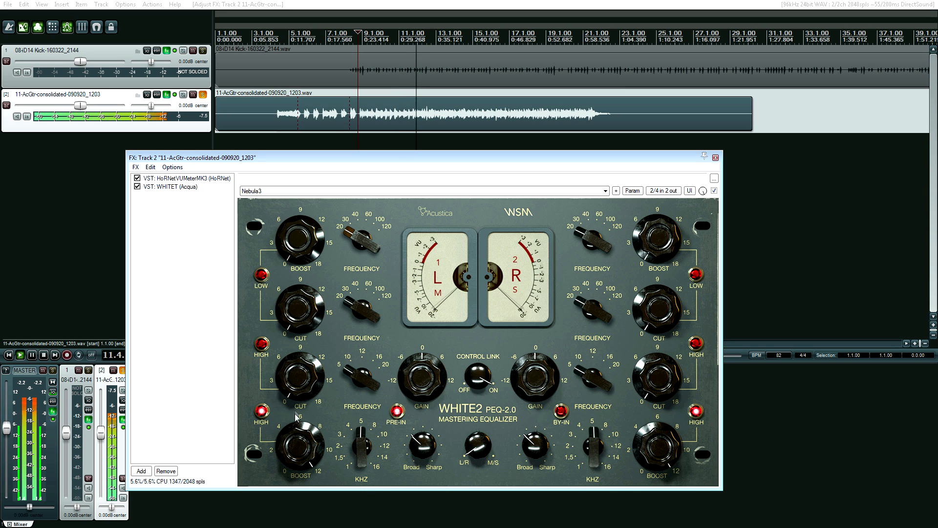
drag(302, 449, 303, 490)
key(space)
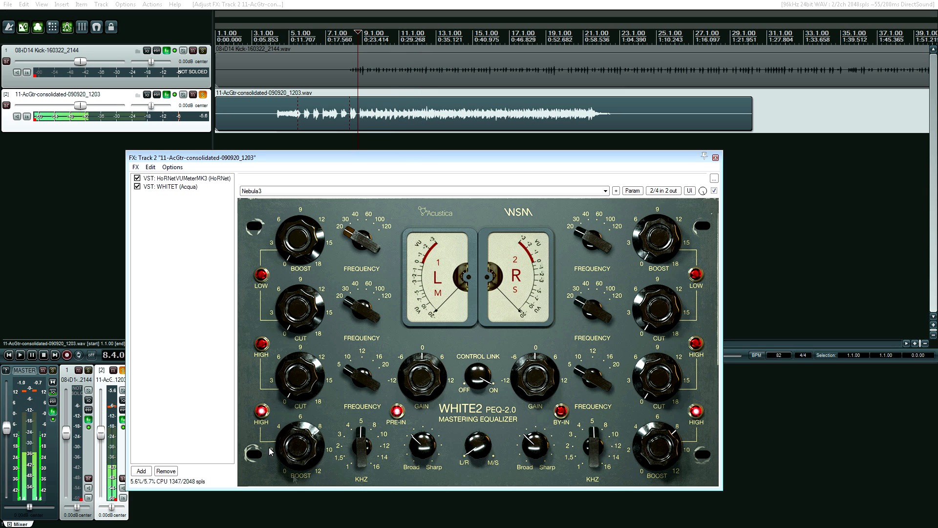
- Set the render-ahead to 400 ms and disable anticipative FX processing in the audio buffering preferences
click(126, 5)
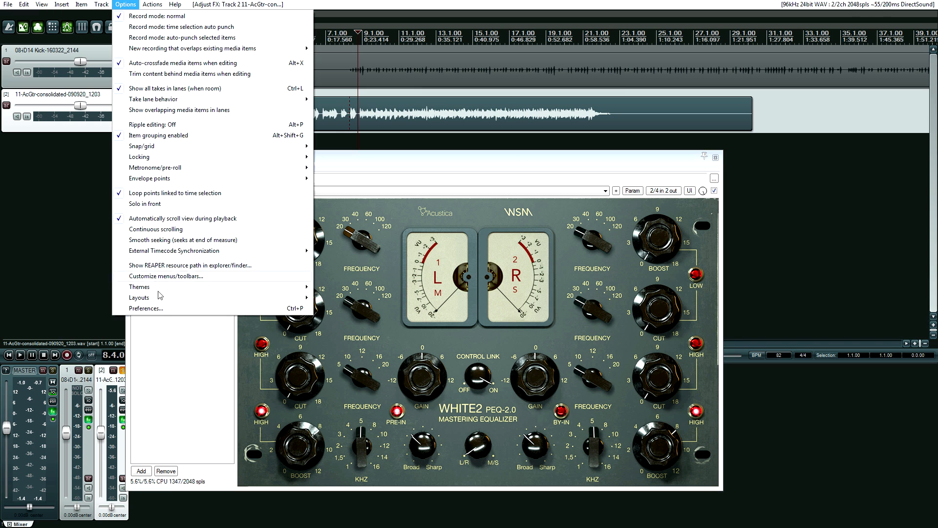
click(161, 309)
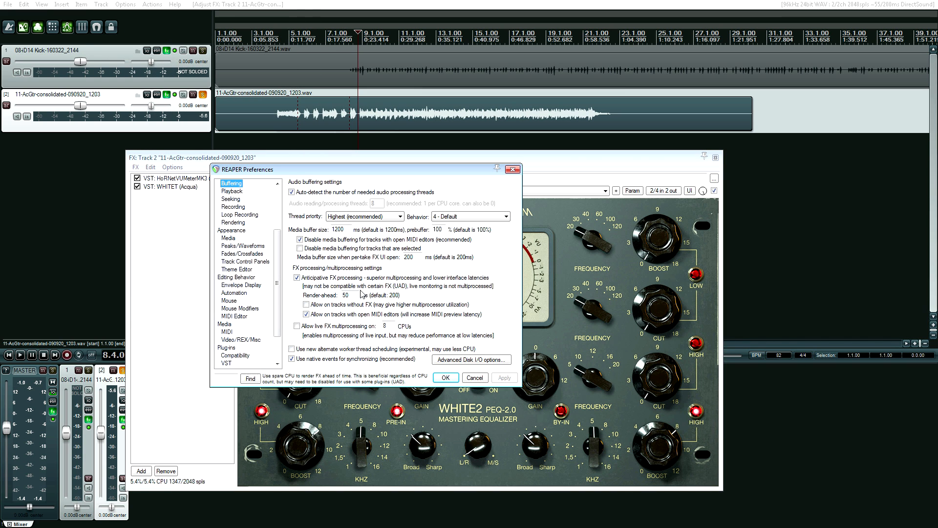
double_click(355, 294)
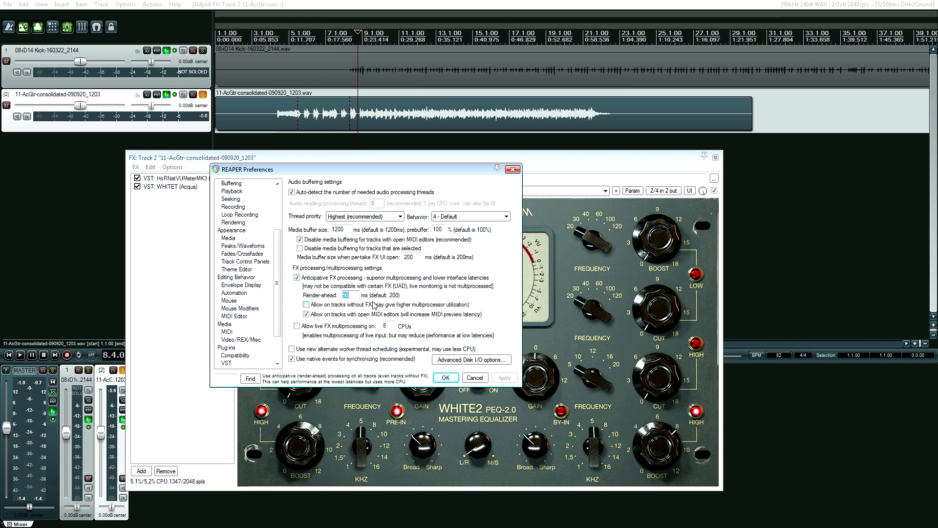
key(Return)
- Set the audio device buffer size to 1024 samples in the preferences and confirm
click(125, 5)
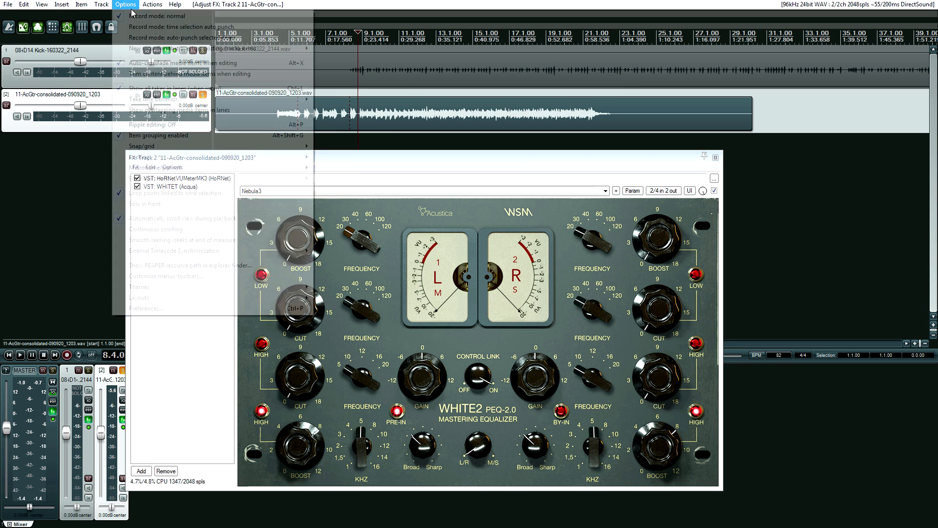
click(171, 311)
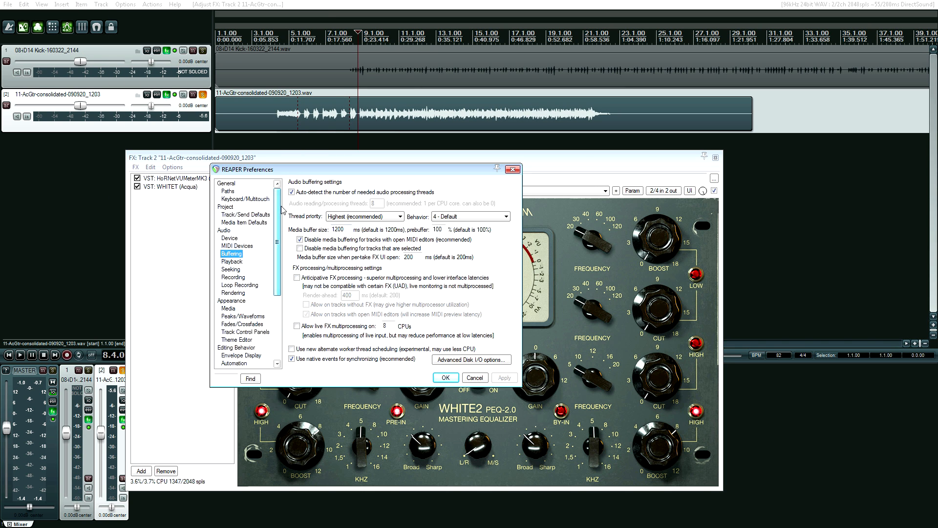
click(225, 231)
click(230, 238)
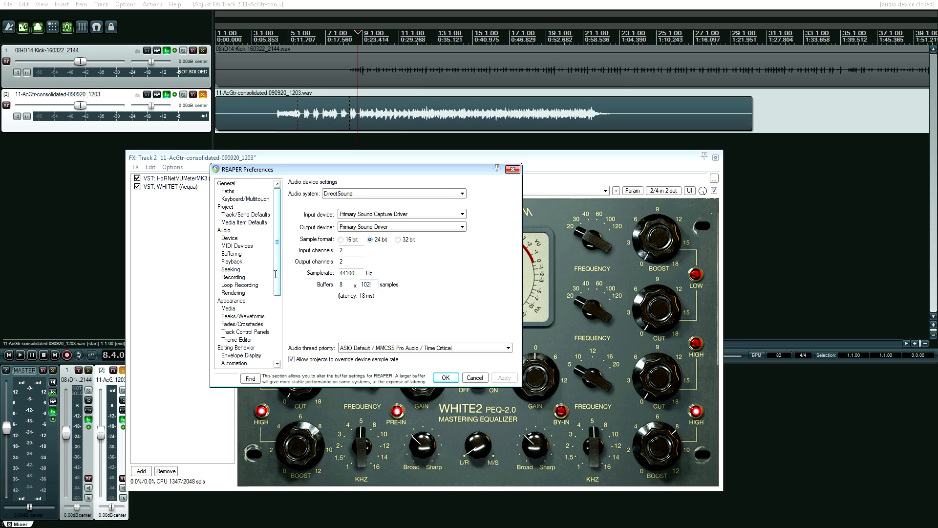
click(446, 378)
- Play the guitar from bar 8.4, lower and raise the high boost with the new buffering, and stop
click(349, 122)
click(359, 118)
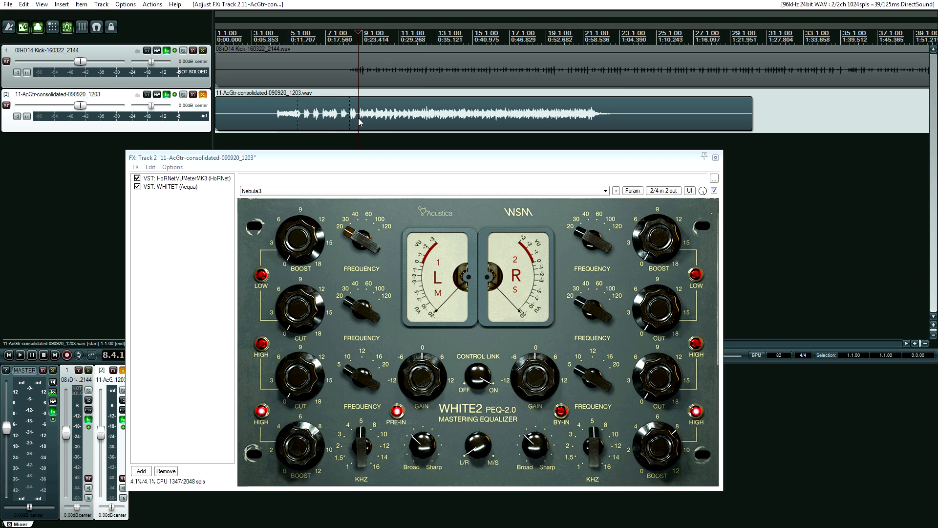
click(347, 122)
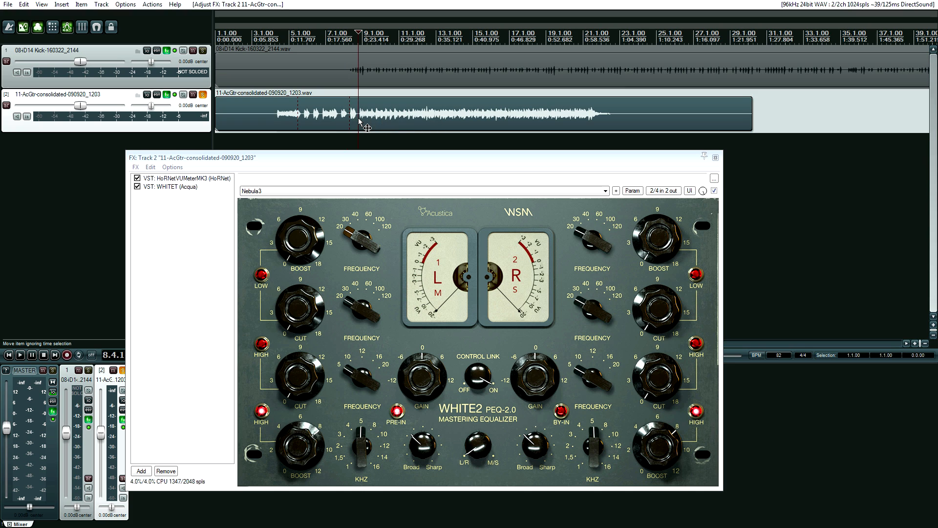
click(357, 122)
key(space)
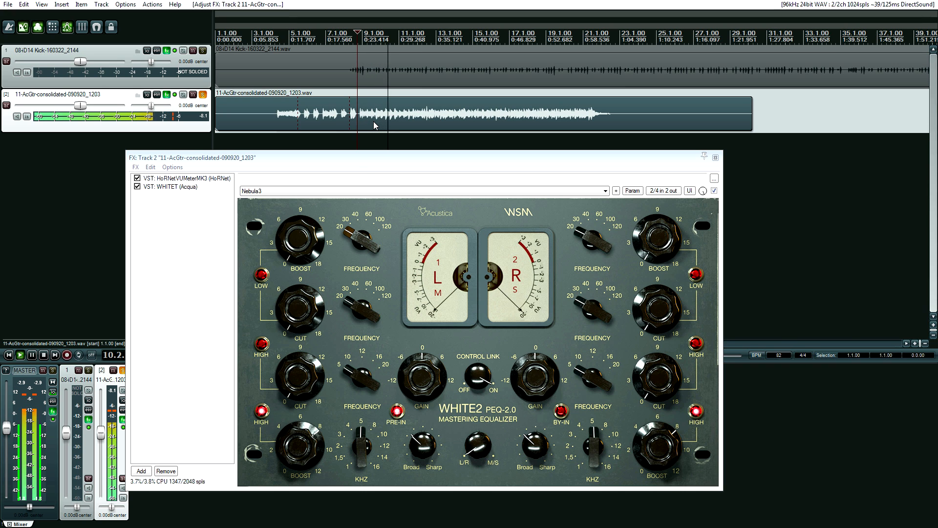
drag(318, 449, 324, 506)
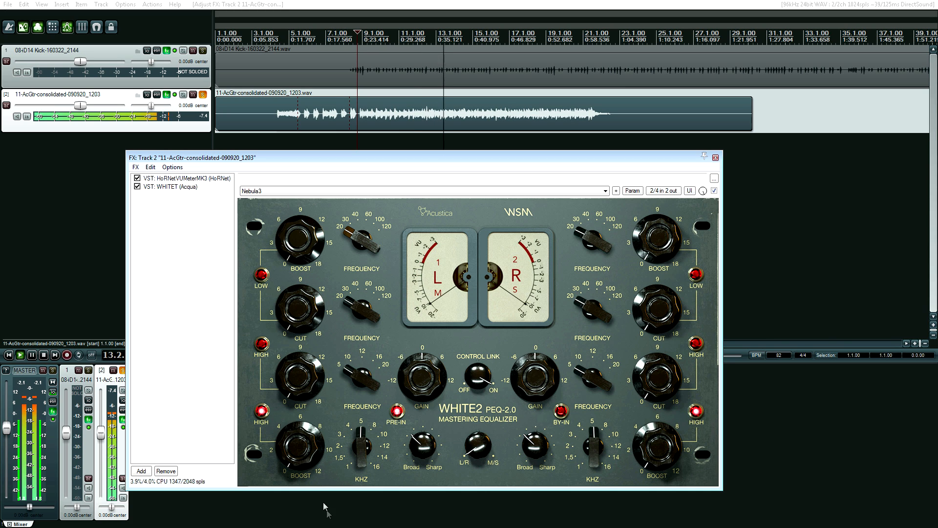
drag(301, 450, 300, 381)
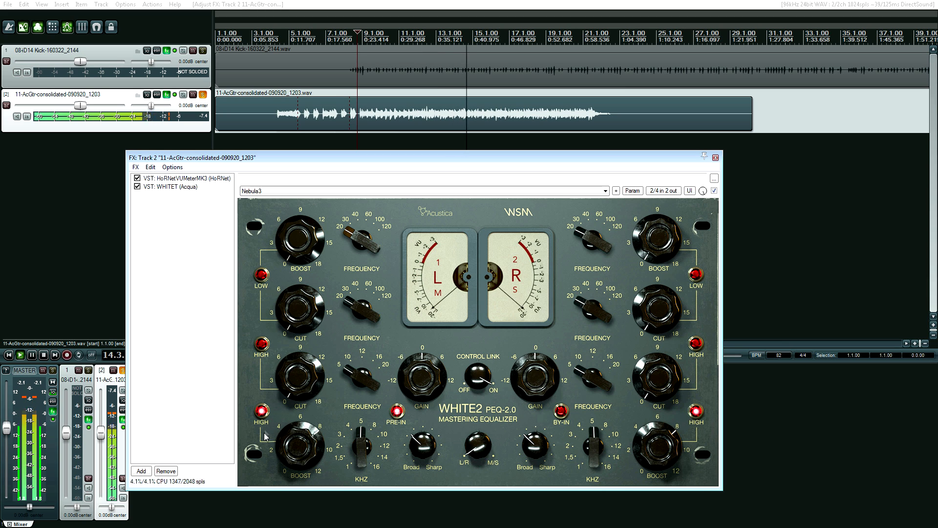
key(space)
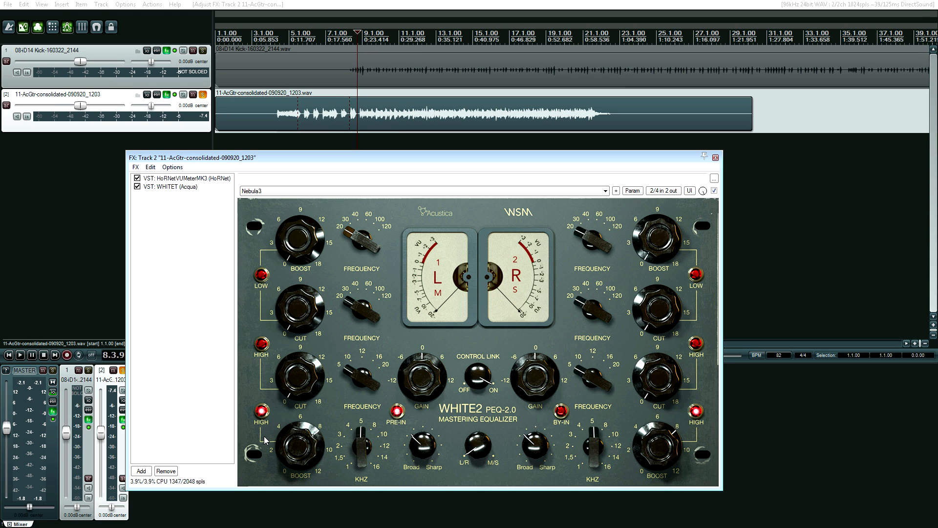
- Set the device buffer to 2048 samples and enable anticipative FX processing with a 400 ms render-ahead, applying both
click(126, 5)
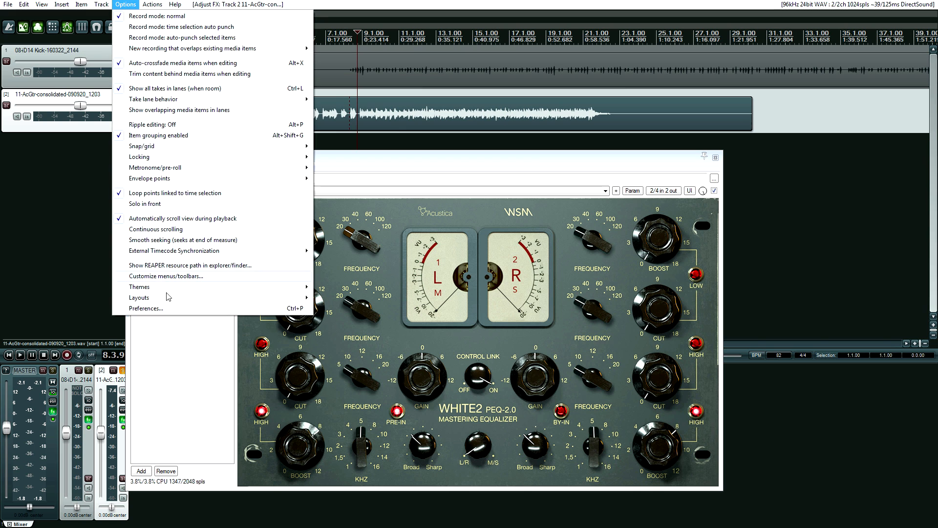
click(170, 309)
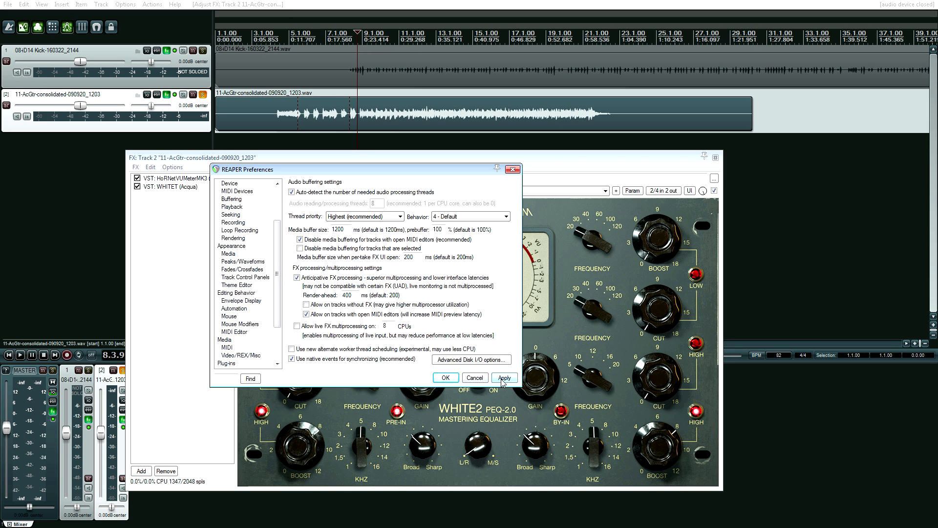
click(505, 378)
click(453, 376)
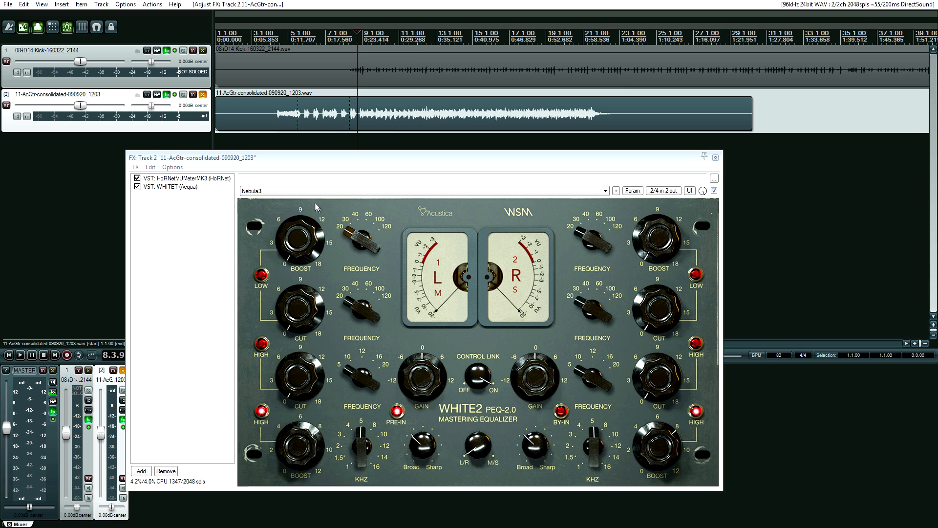
- Close the guitar's FX chain and solo the kick track instead of the guitar
drag(268, 161, 266, 169)
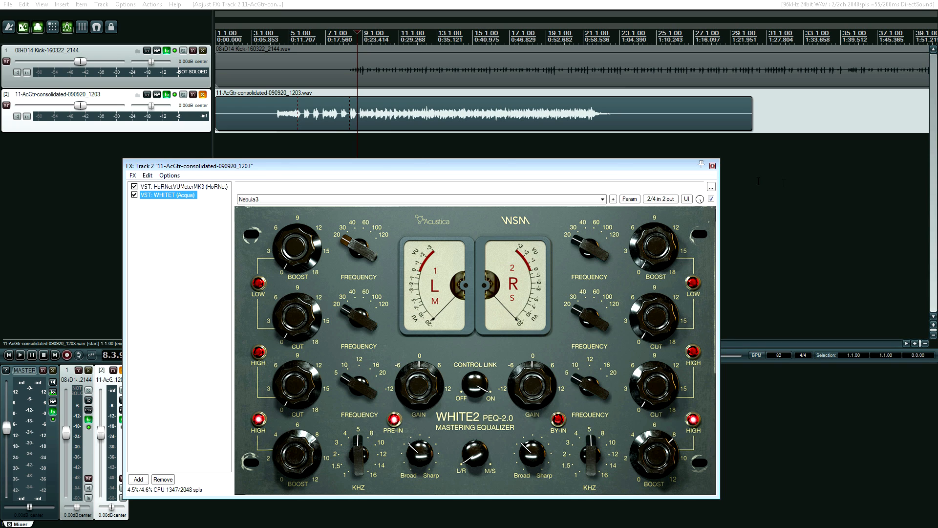
click(712, 166)
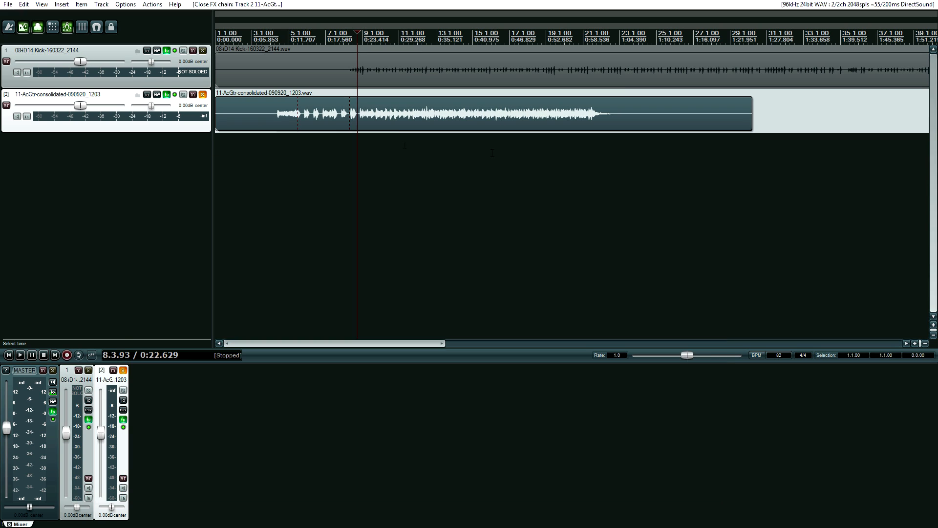
click(203, 51)
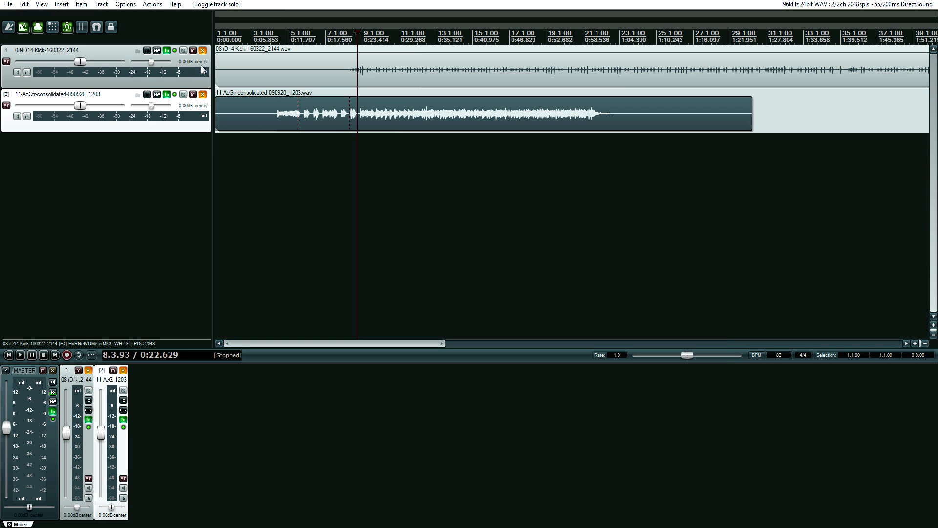
click(203, 95)
- On the kick's WHITET, engage the low bands, set the low boost and cut frequencies to 60 Hz, and adjust the low boost
click(167, 51)
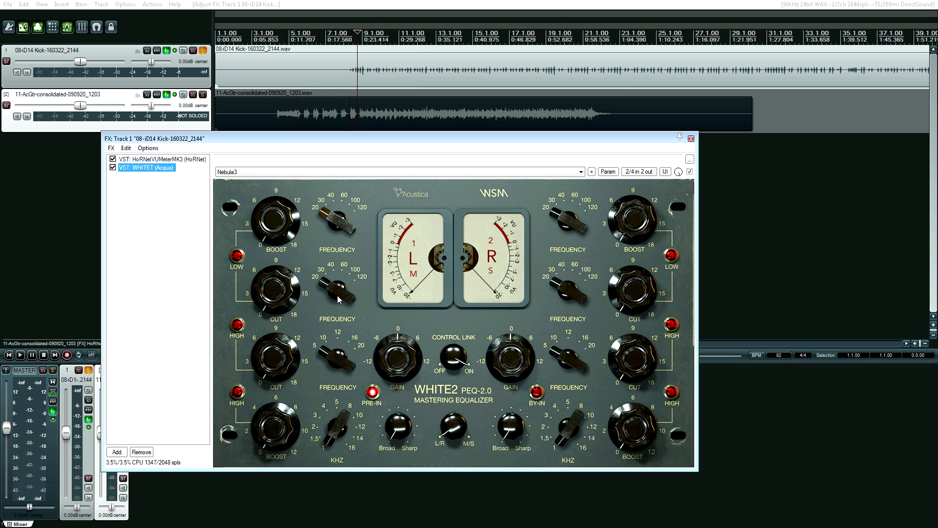
drag(336, 296, 341, 201)
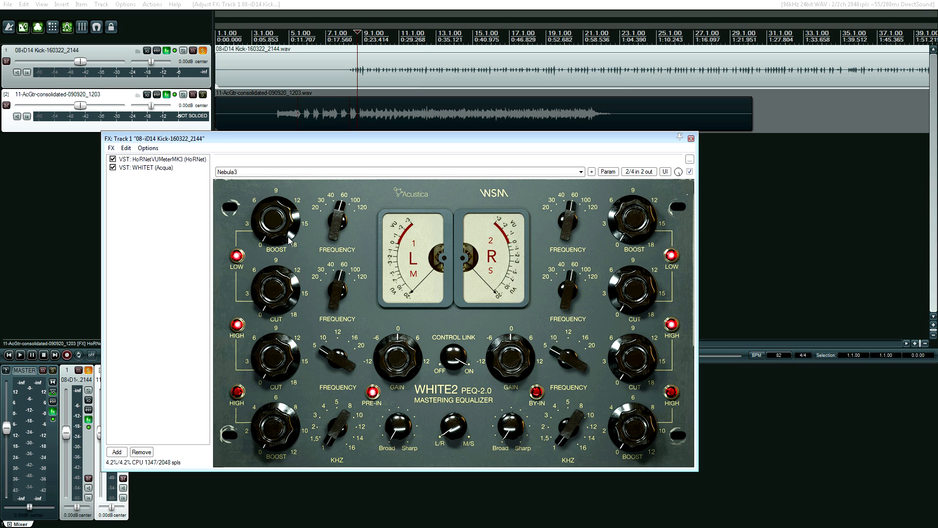
drag(281, 232, 285, 282)
- Play the kick, check the LoudMax limiter on the master track, and bring the kick's FX chain back up
key(space)
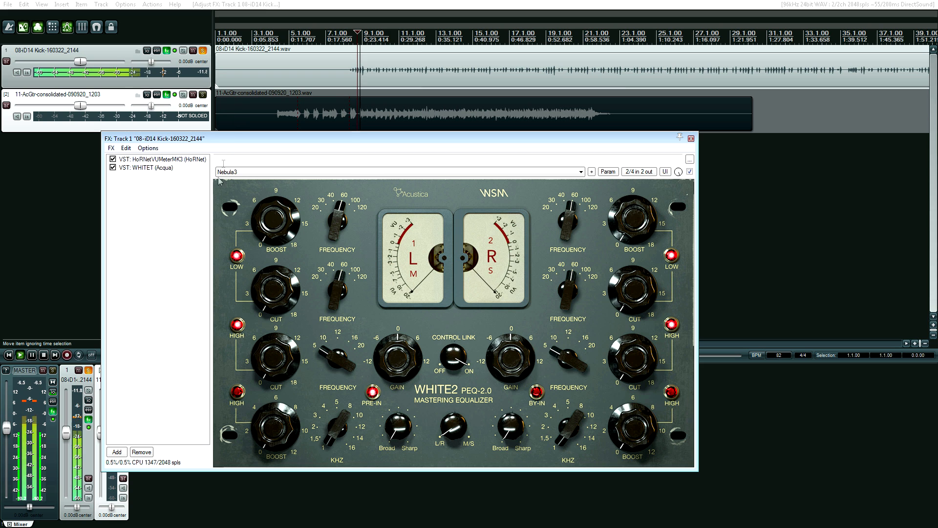
click(54, 411)
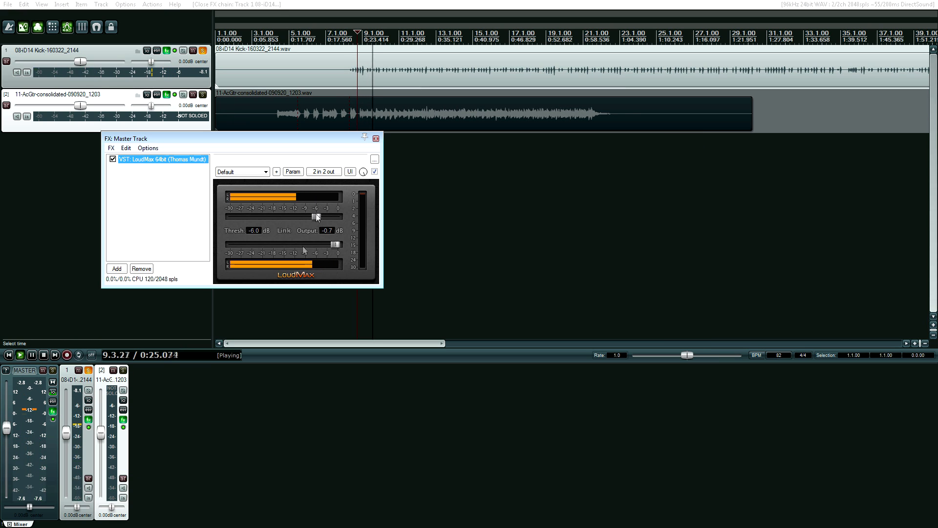
click(376, 139)
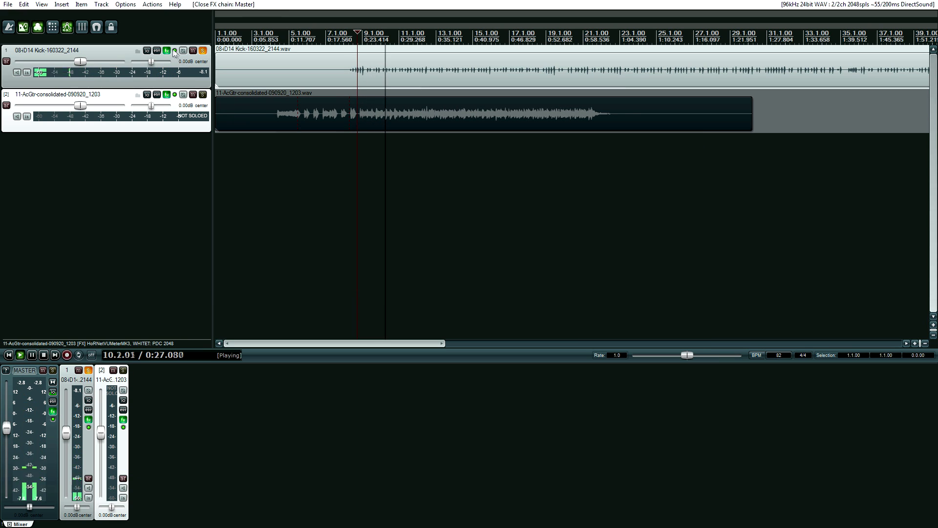
key(f)
drag(332, 139, 416, 142)
- Adjust the kick's low boost and cut amounts during playback and set both low frequencies to 100 Hz
drag(356, 237, 343, 174)
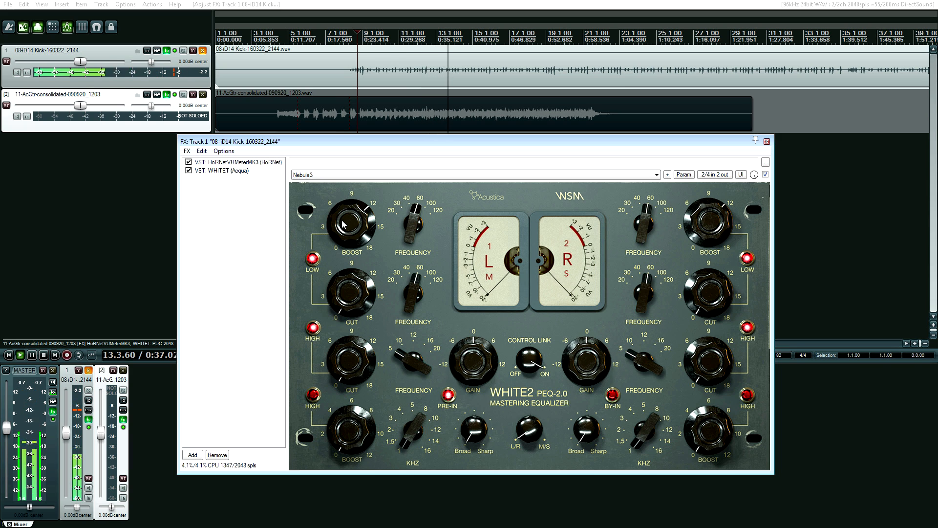
drag(356, 287, 356, 304)
drag(415, 223, 418, 210)
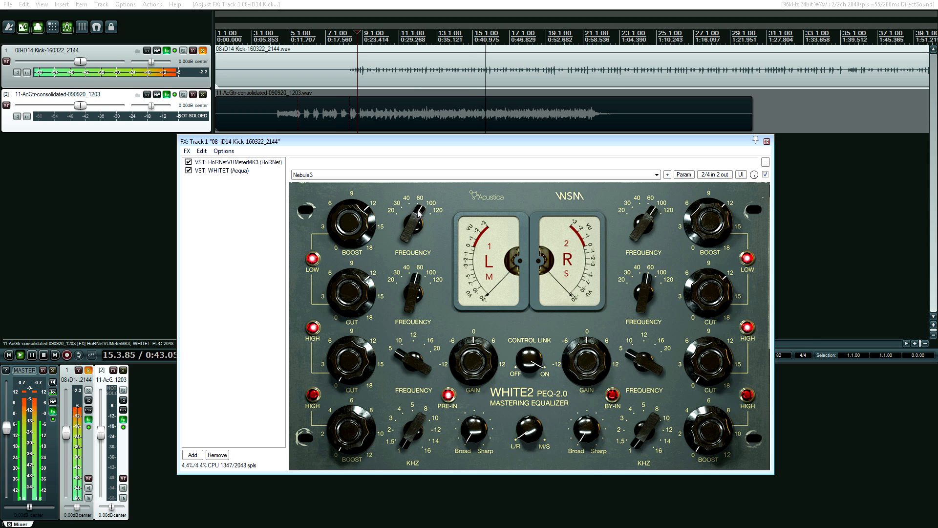
drag(413, 294, 415, 286)
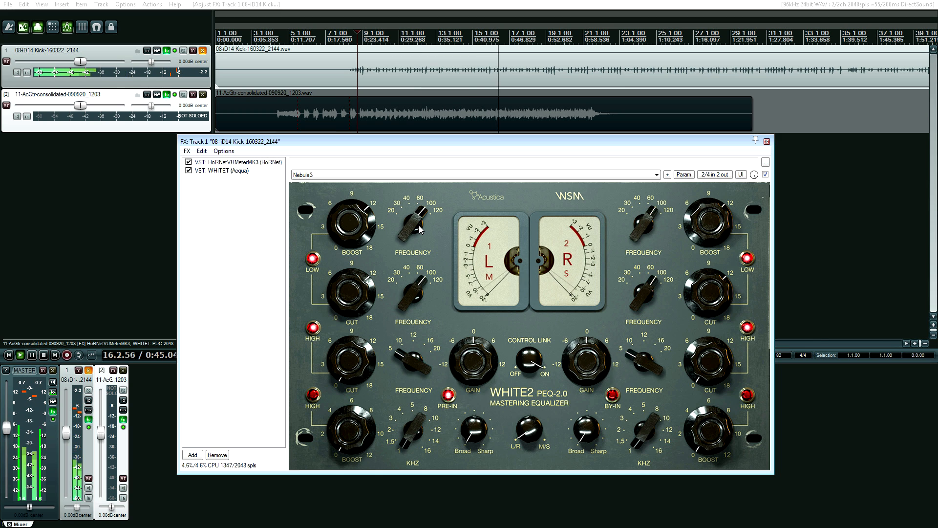
mouse_move(350, 313)
mouse_down()
mouse_move(358, 290)
mouse_move(360, 299)
mouse_up()
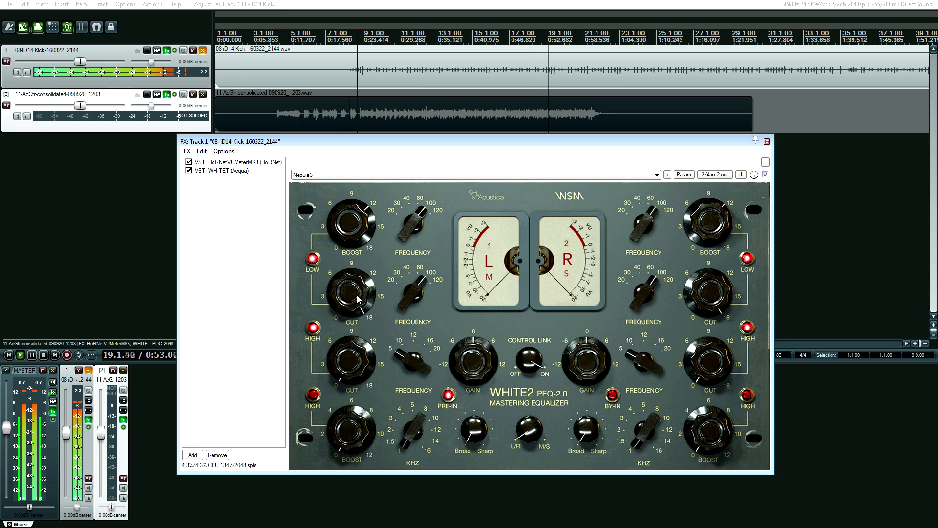
- Vary the kick's low boost and low cut amounts during playback and set the low cut frequency to 120 Hz
drag(357, 229, 366, 478)
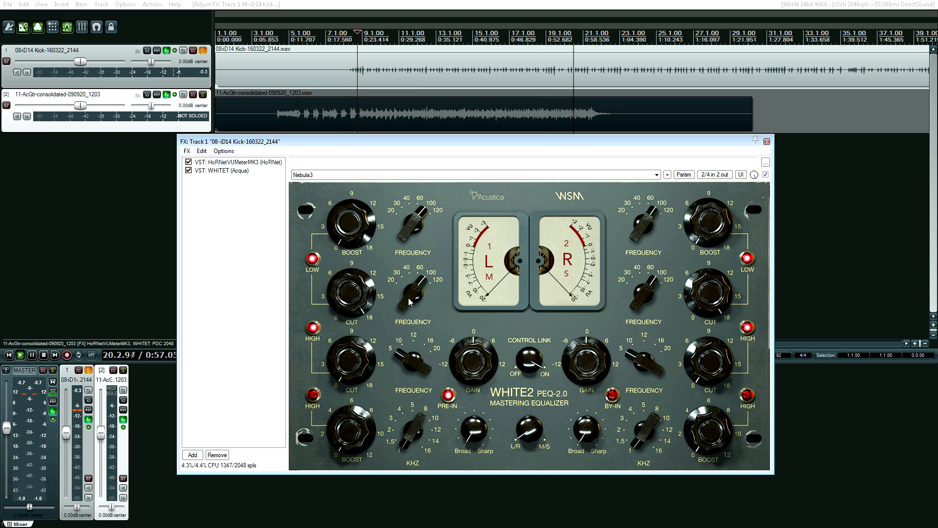
drag(361, 295, 356, 430)
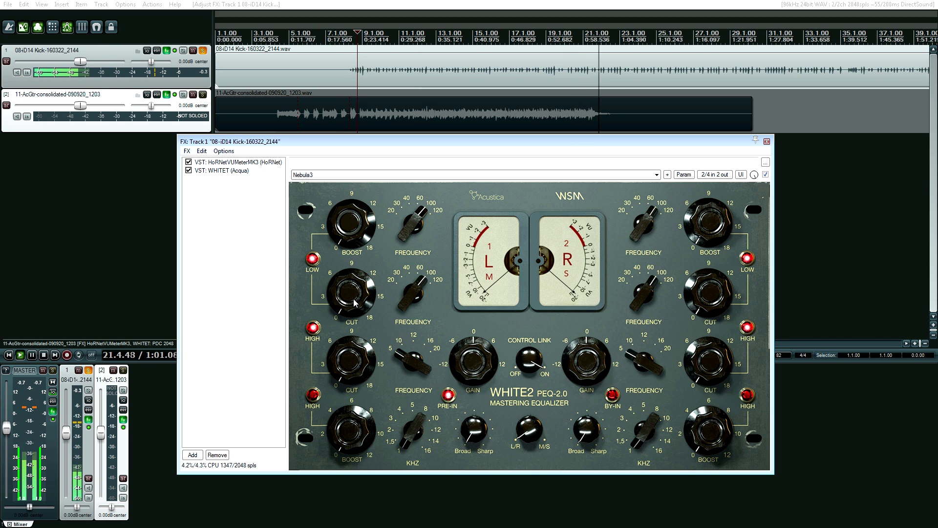
drag(414, 292, 425, 247)
drag(361, 299, 365, 256)
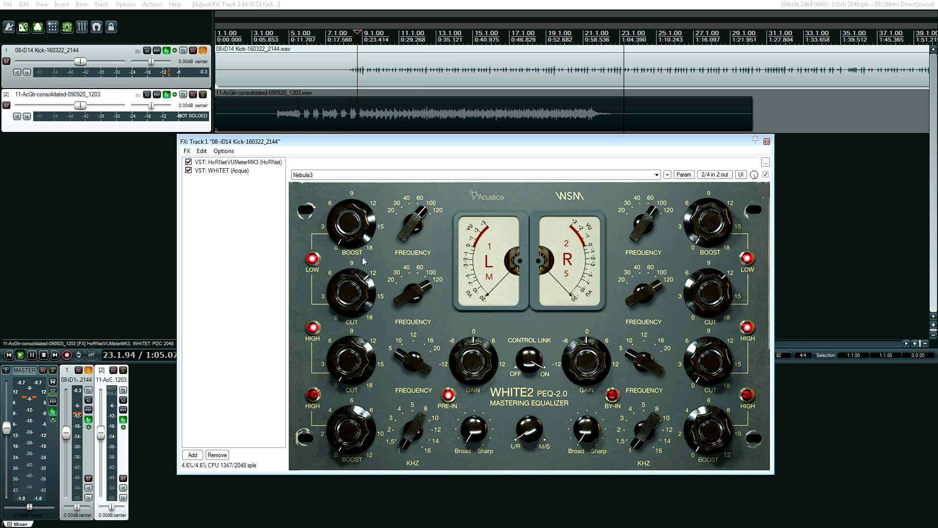
drag(359, 271, 357, 304)
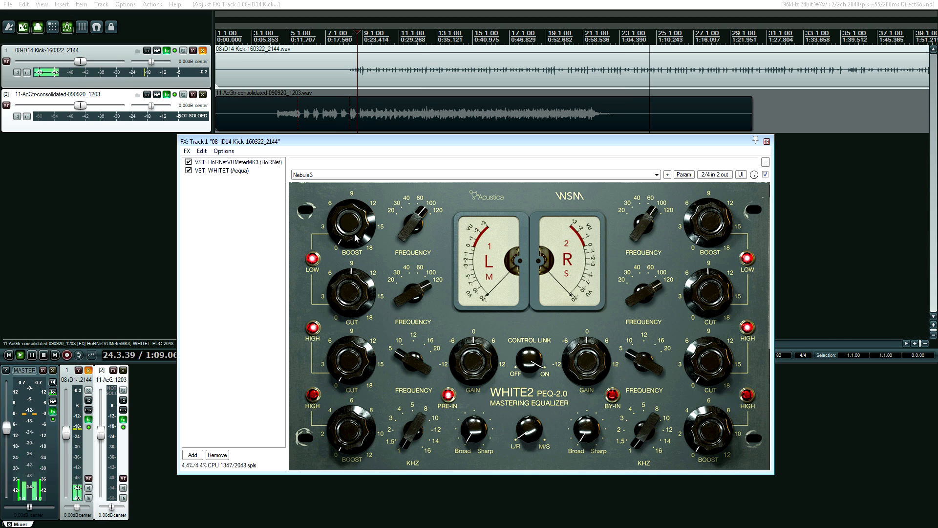
- Set the kick's low boost frequency to 120 Hz, vary the boost amount, and compare the sound with WHITET bypassed and enabled
click(407, 222)
drag(346, 224, 358, 174)
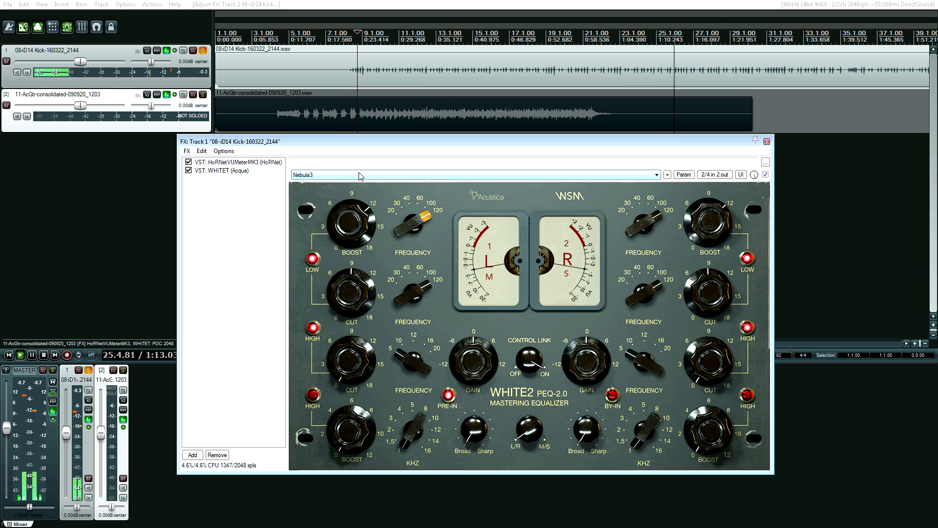
drag(357, 226, 356, 239)
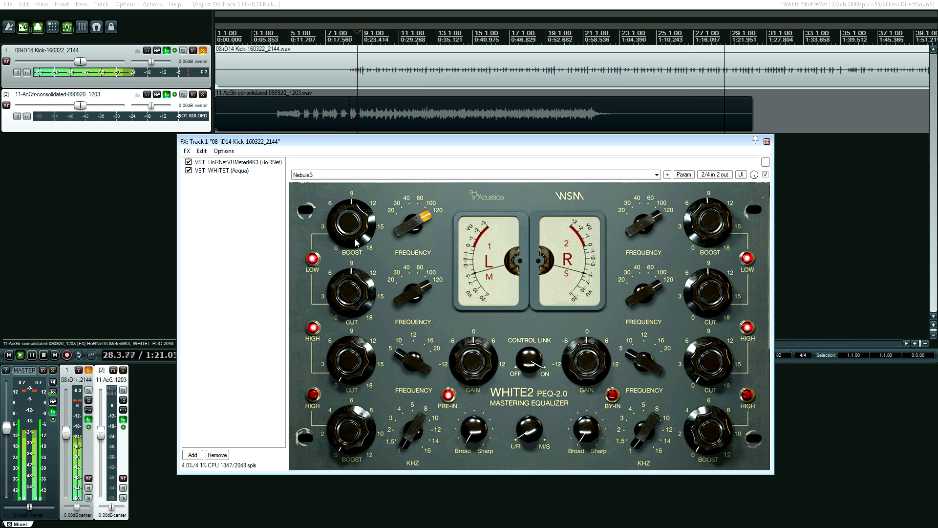
click(188, 171)
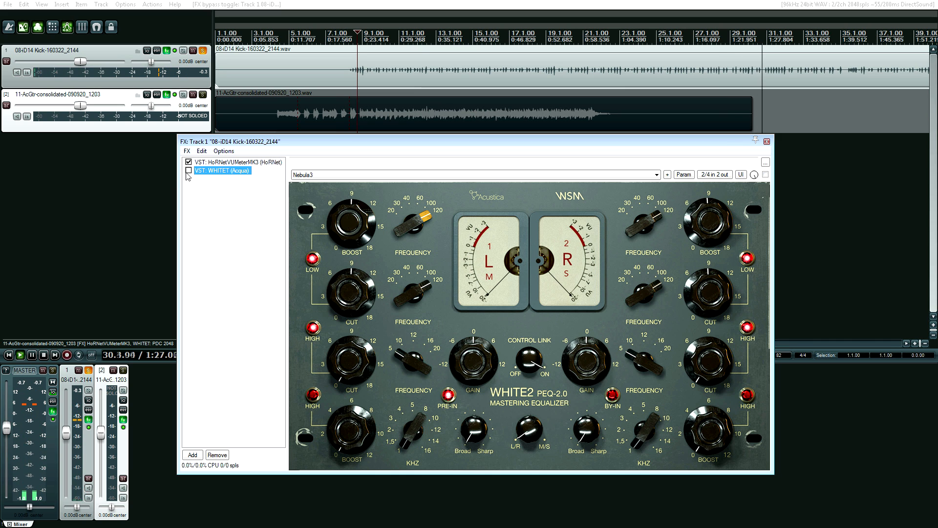
click(188, 171)
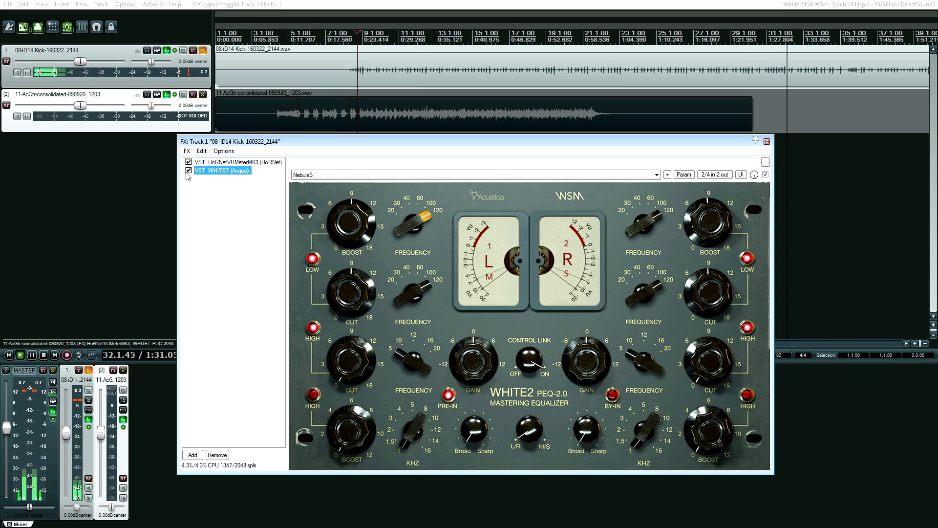
- Sweep the kick's low boost amount, adjust the low cut against it during playback, and stop the transport
double_click(350, 233)
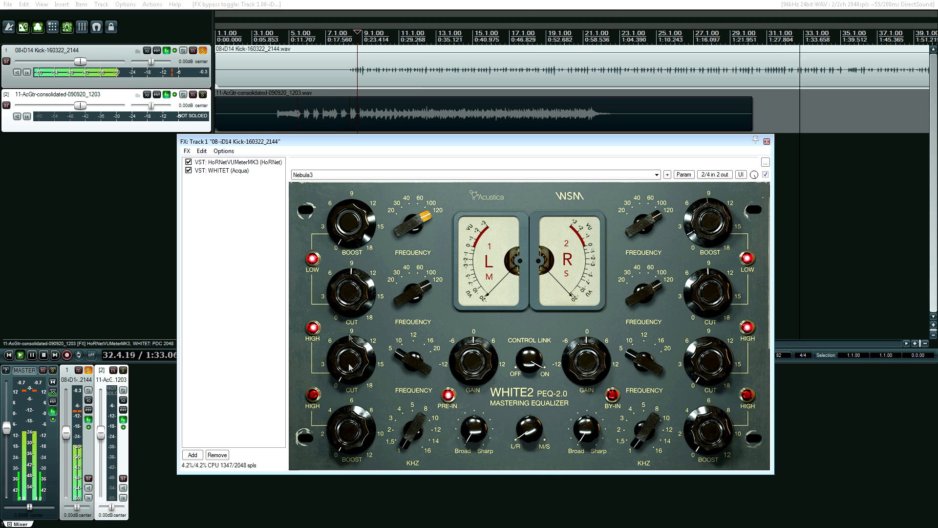
drag(358, 233, 369, 181)
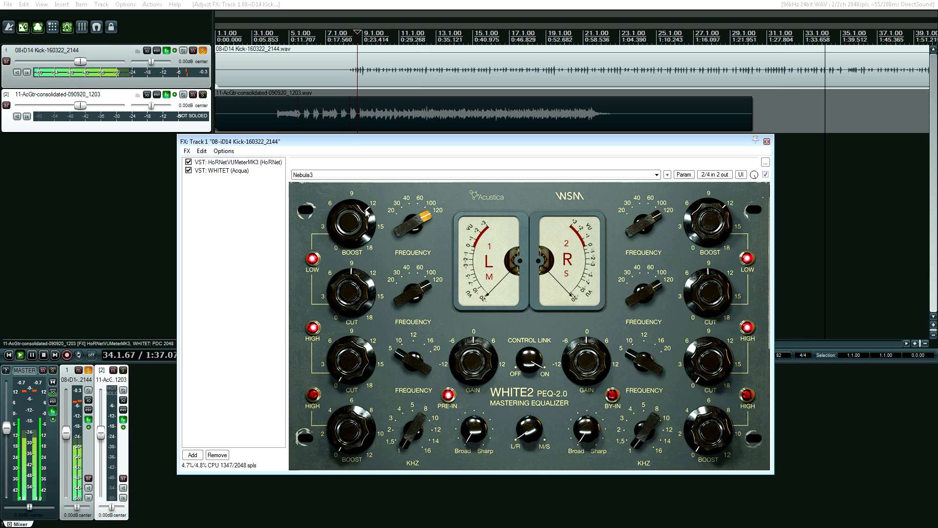
drag(357, 229, 356, 242)
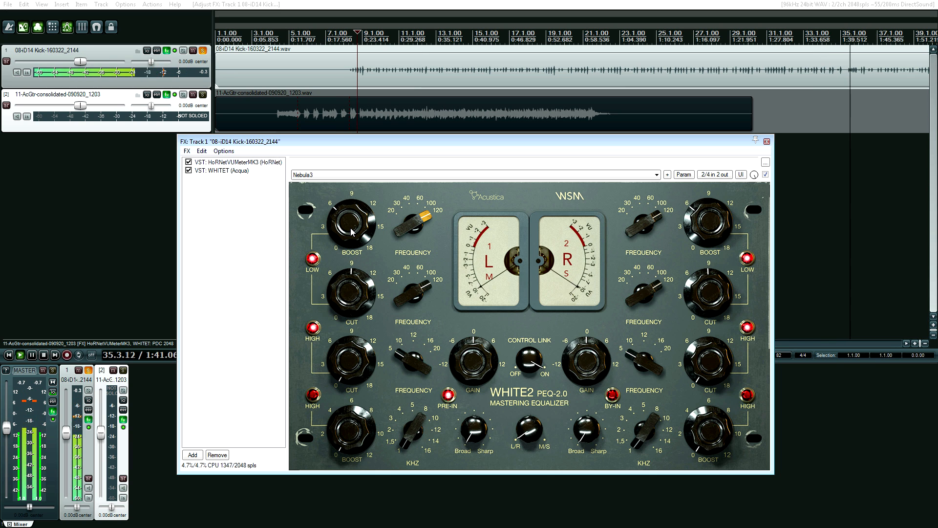
drag(350, 229, 354, 213)
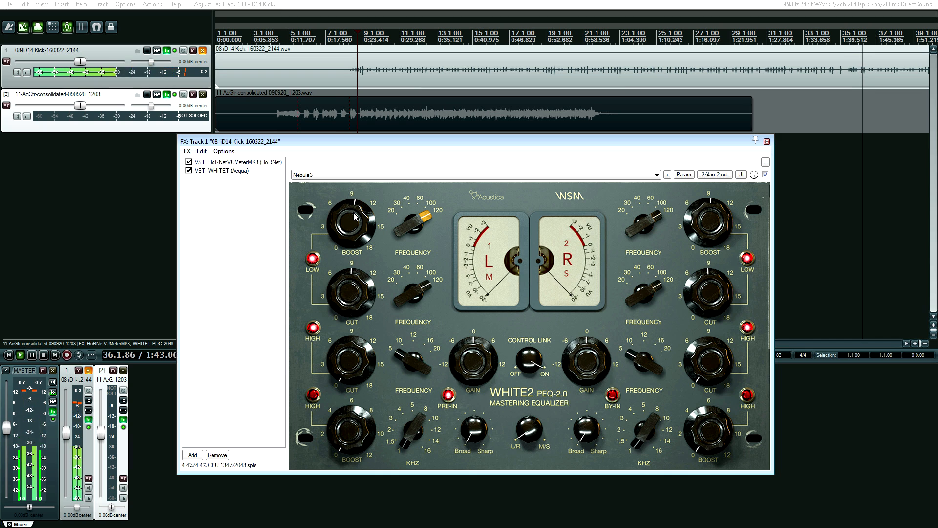
drag(362, 264, 364, 246)
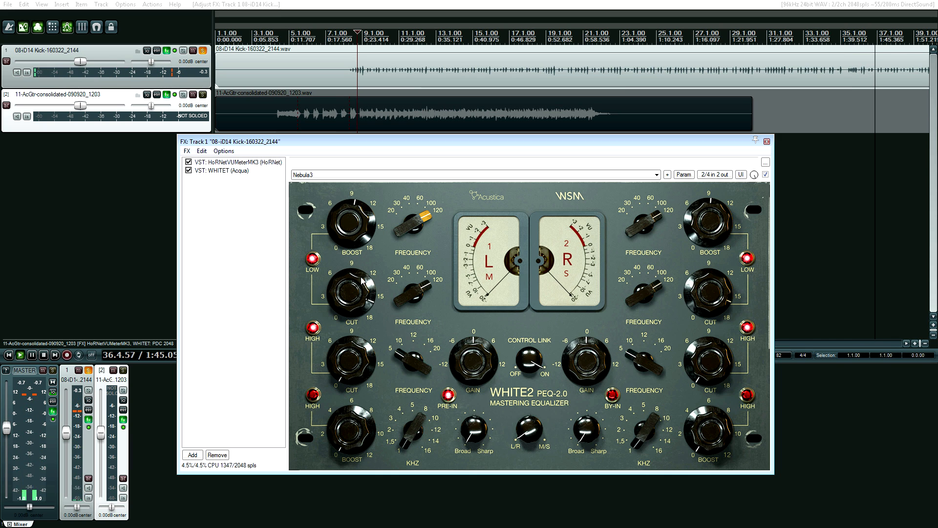
drag(351, 299, 352, 321)
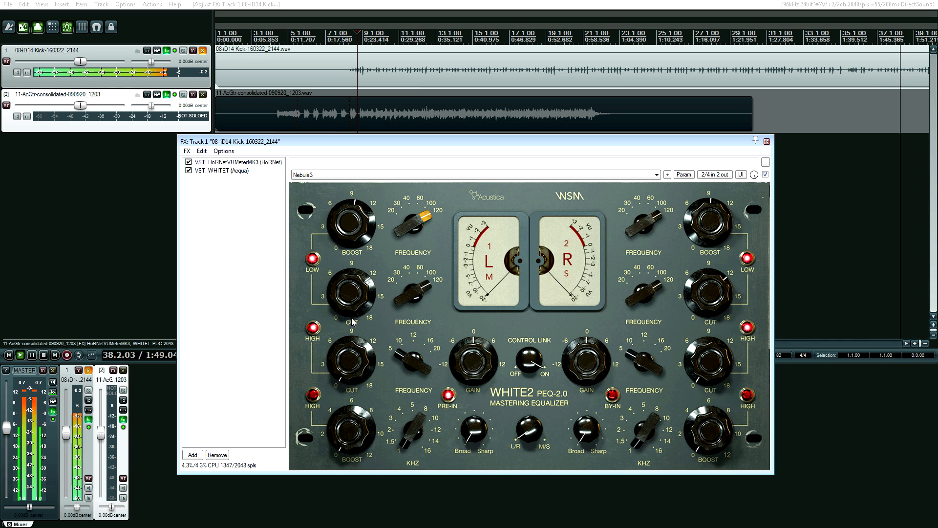
key(space)
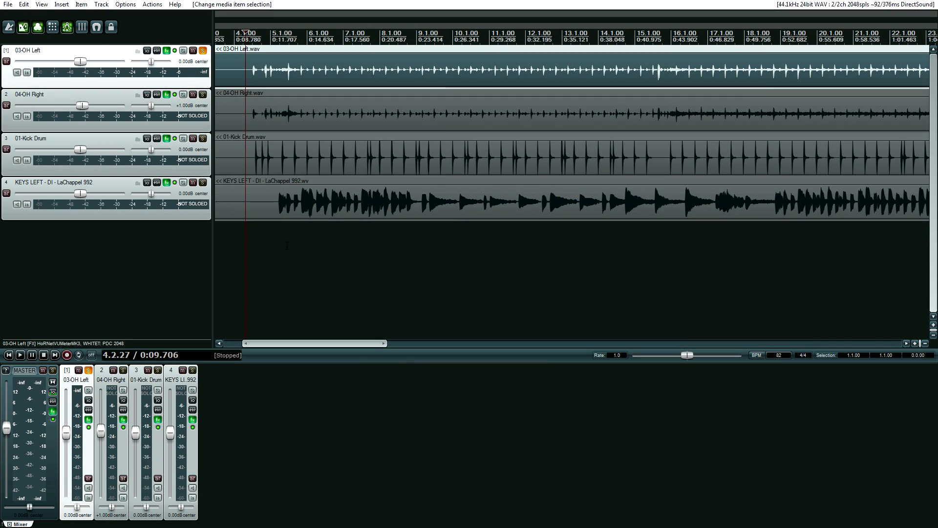
- Open the WHITET in the 03-OH Left track's FX chain and reposition its window so the whole equalizer fits during playback
click(167, 50)
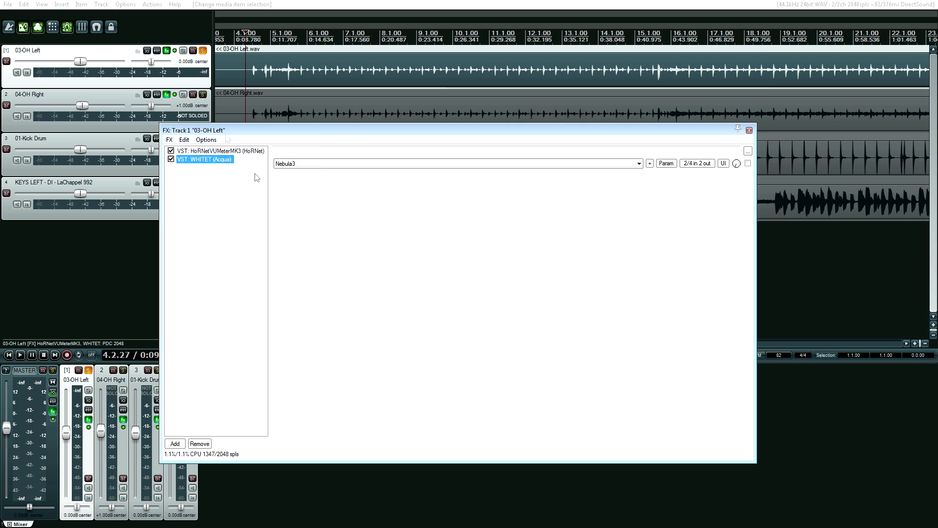
drag(334, 138, 331, 186)
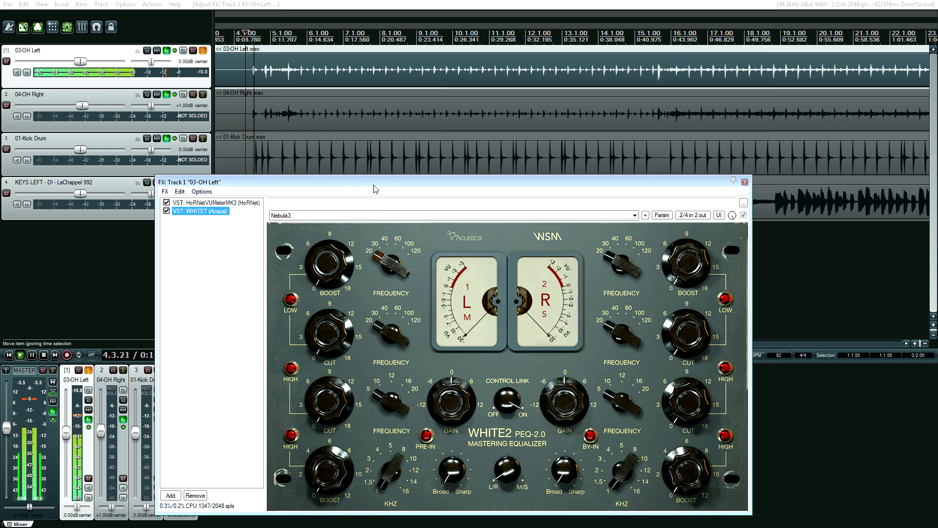
drag(396, 185, 391, 130)
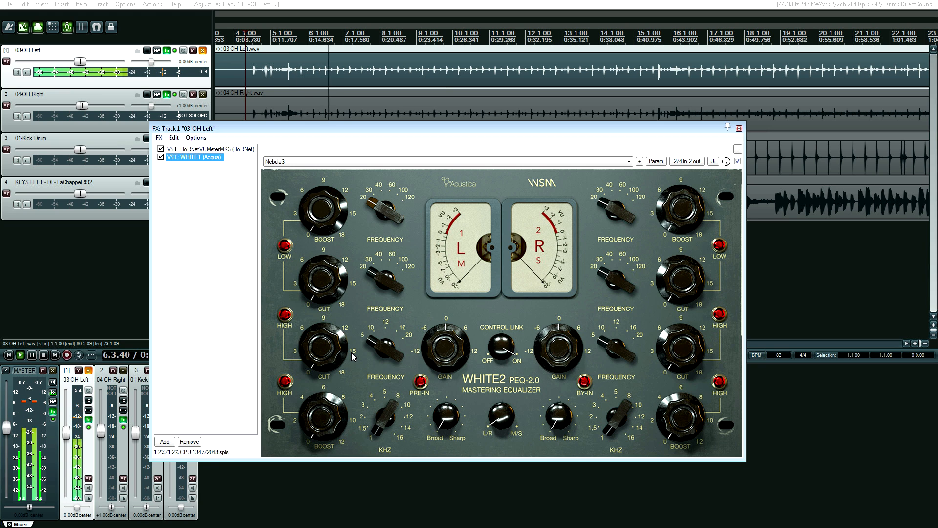
- Engage the high boost band on the left overhead's WHITET and audition different boost frequencies, including 5 kHz, during playback
click(348, 375)
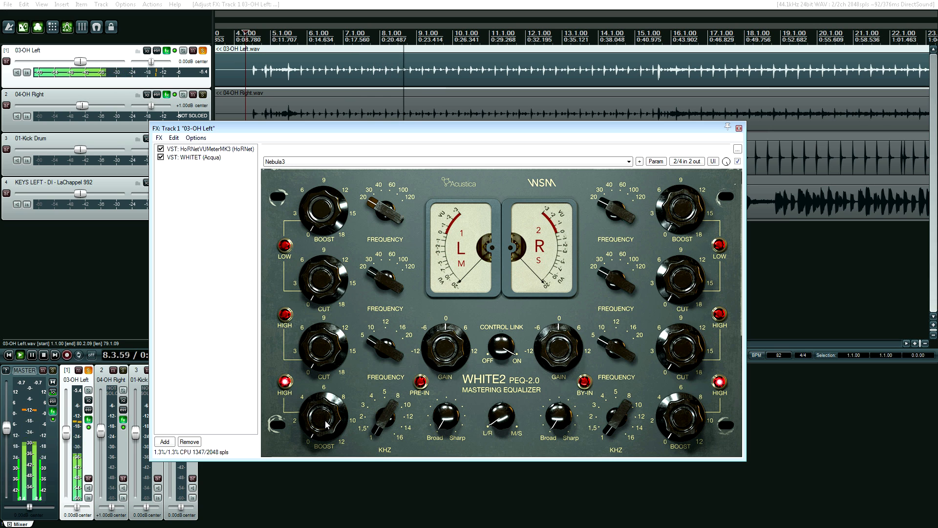
drag(386, 416, 330, 399)
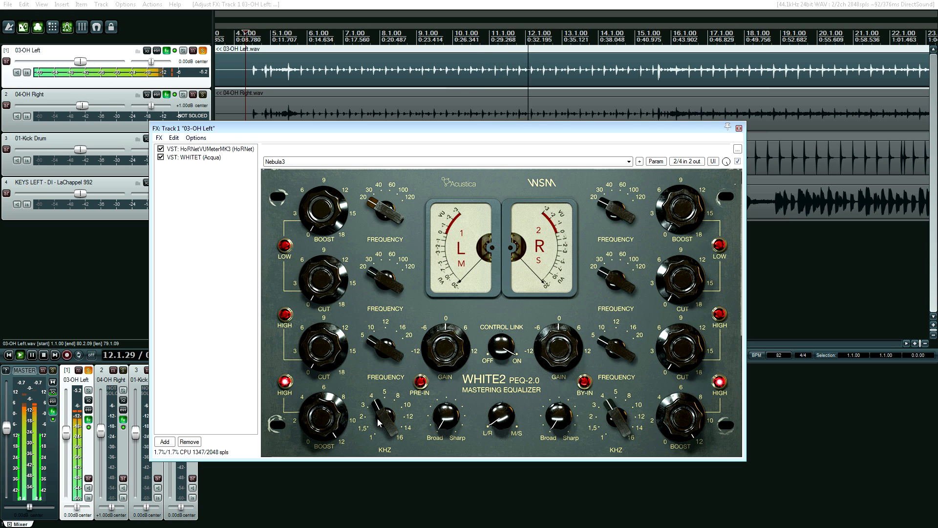
drag(377, 418, 381, 407)
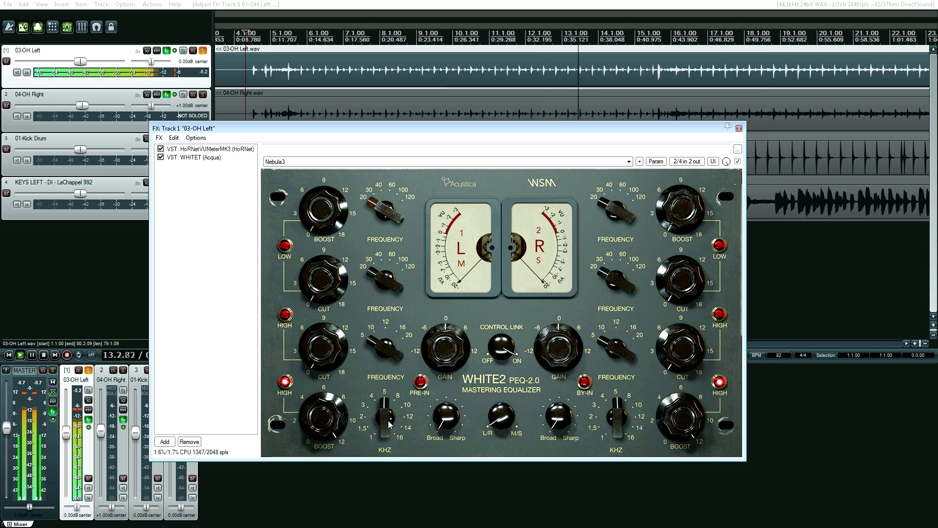
drag(390, 424, 402, 361)
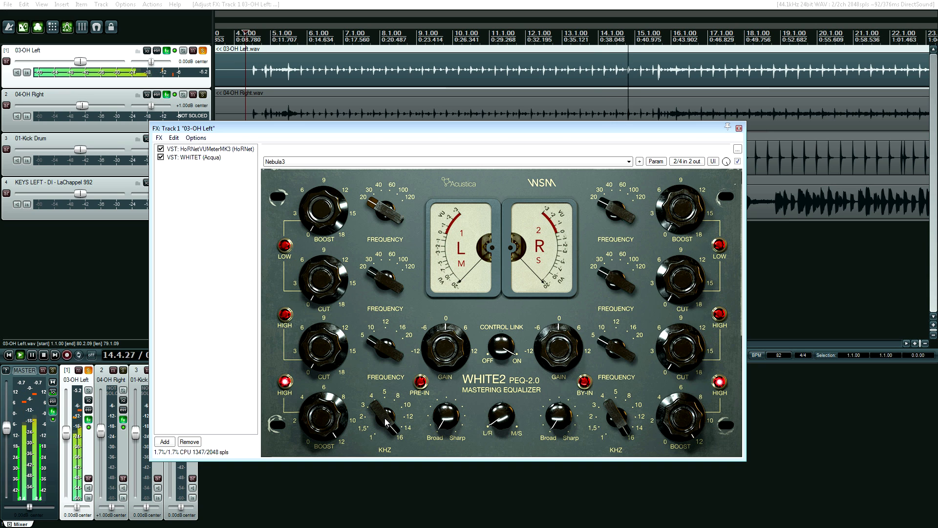
- Sweep the left overhead's high boost frequency through its positions during playback, ending at 8 kHz
drag(384, 415, 383, 425)
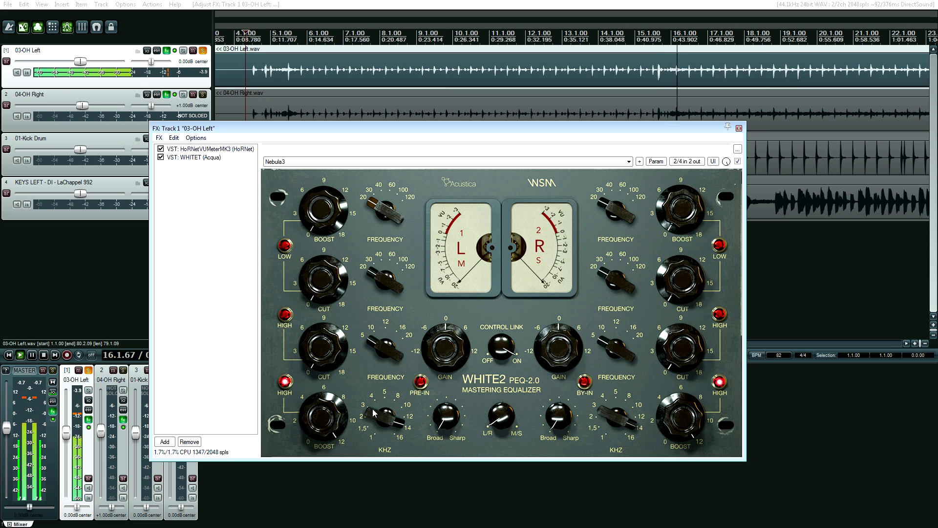
drag(383, 416, 375, 430)
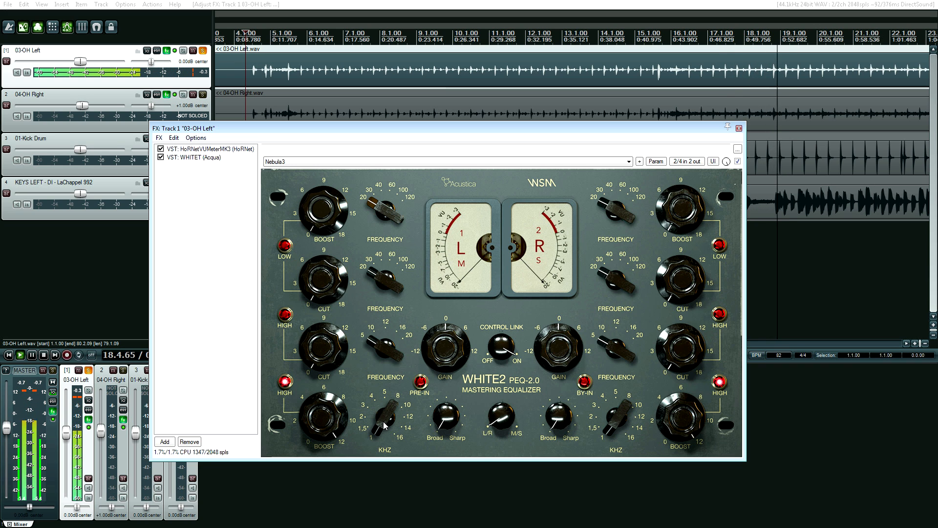
drag(383, 422, 384, 412)
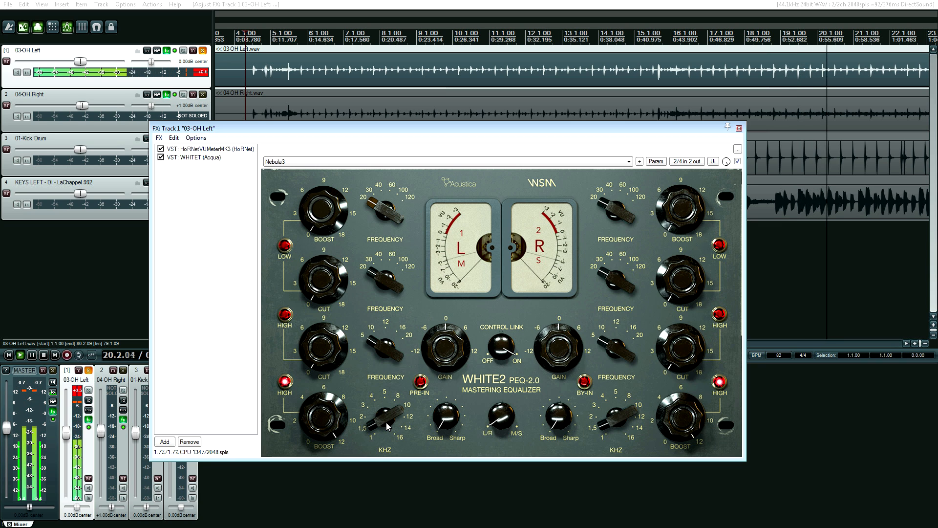
scroll(386, 423, up, 1)
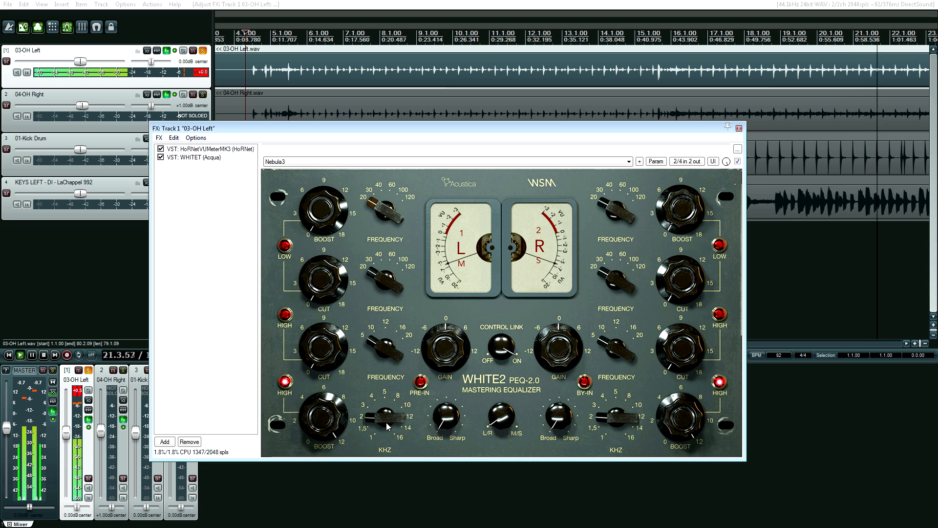
scroll(386, 423, up, 1)
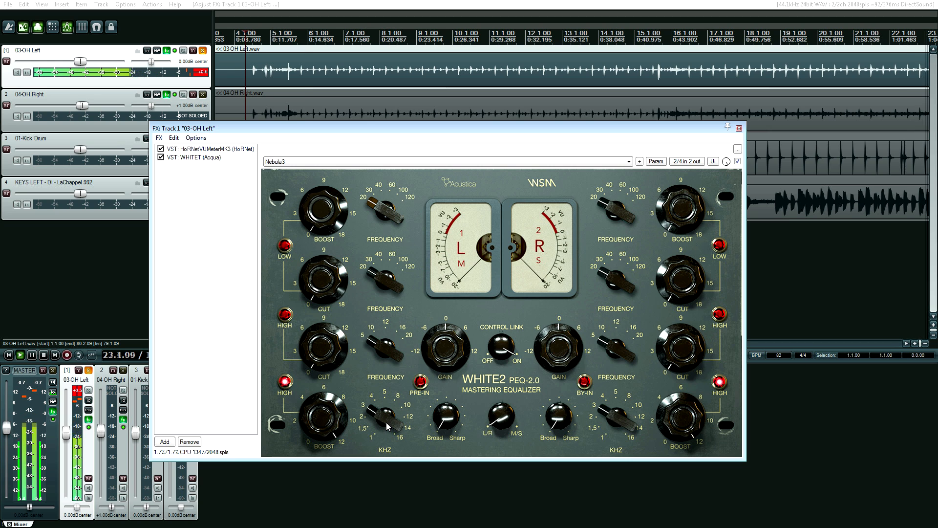
scroll(386, 422, up, 1)
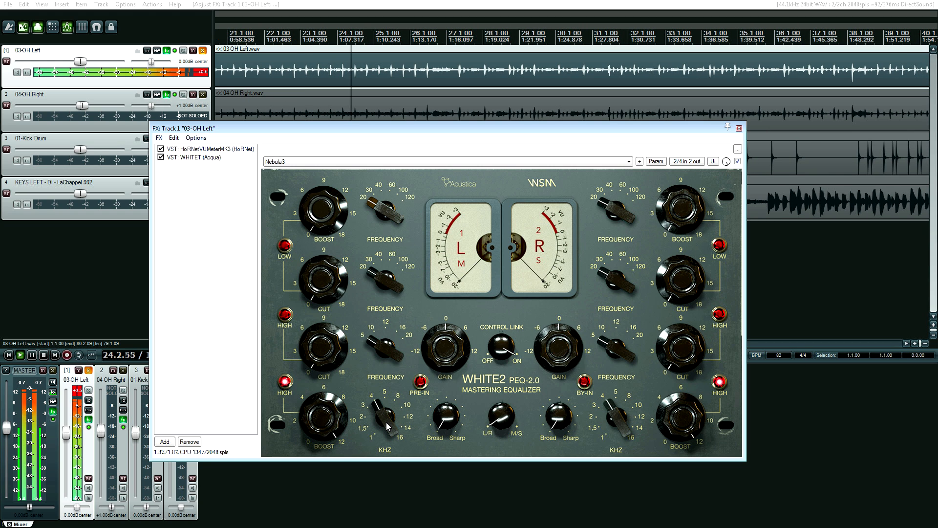
scroll(384, 422, up, 1)
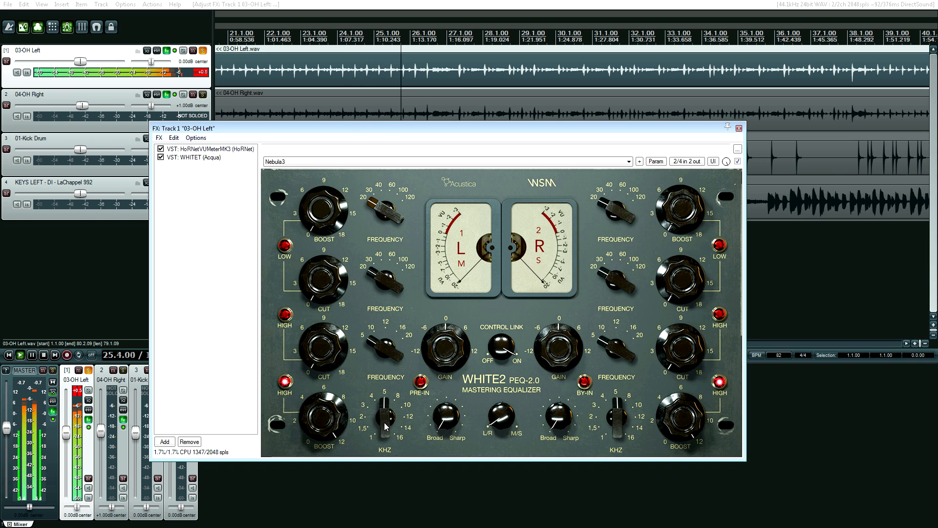
scroll(384, 423, up, 1)
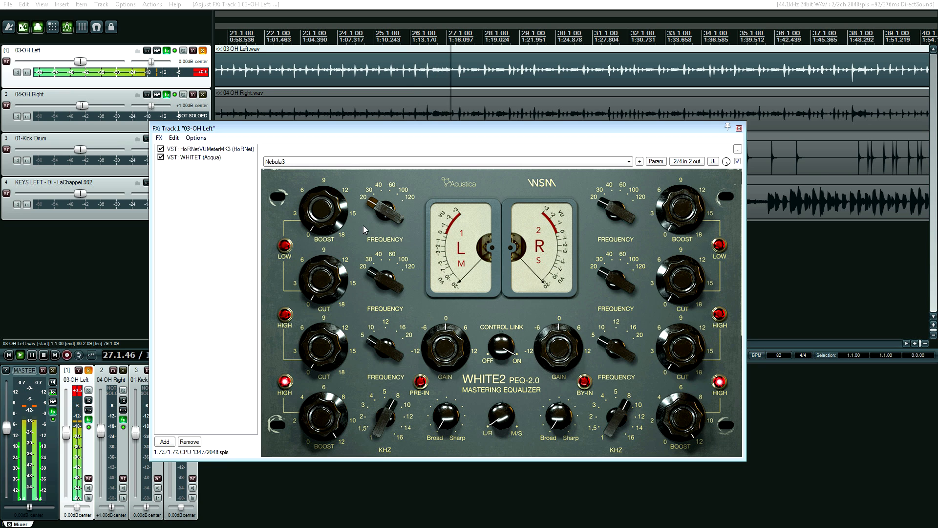
- Replay the left overhead from bar 21, set the high boost frequency to 10 kHz and its bandwidth midway between Broad and Sharp
click(248, 33)
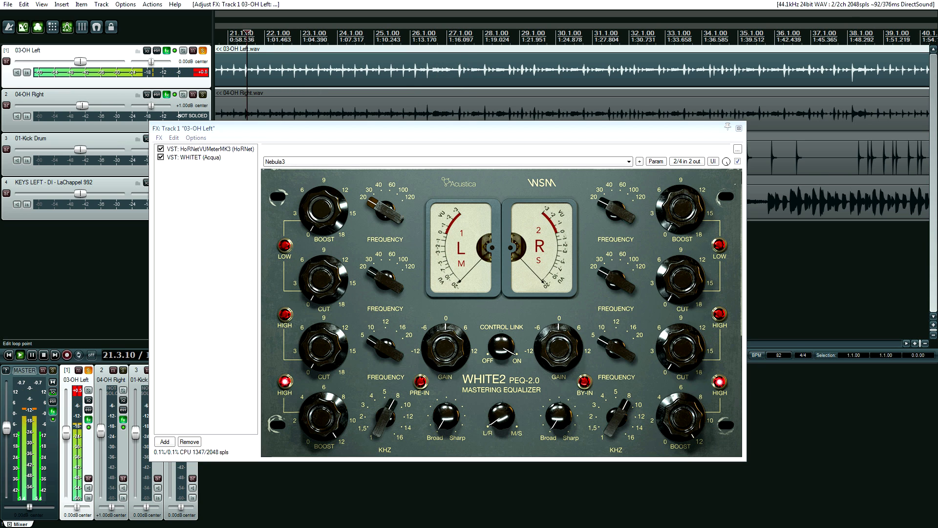
click(338, 426)
scroll(388, 415, up, 1)
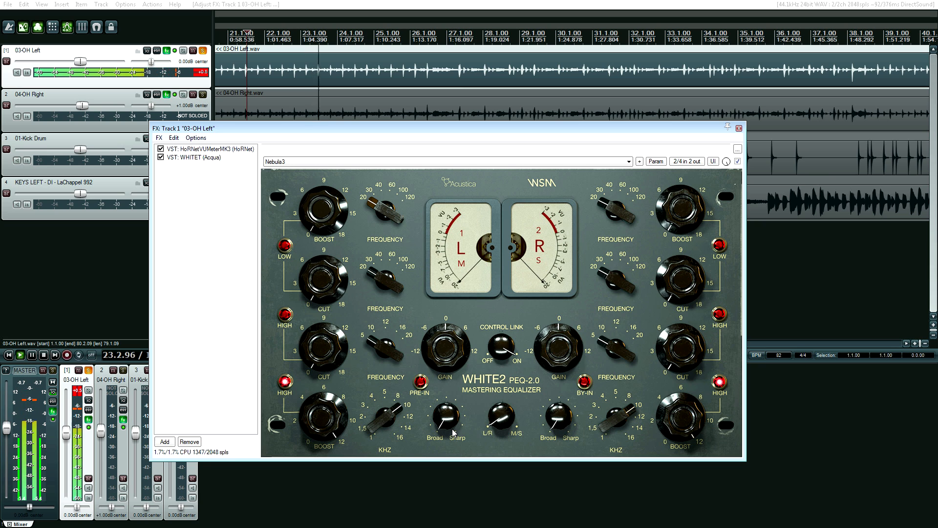
drag(451, 424, 448, 388)
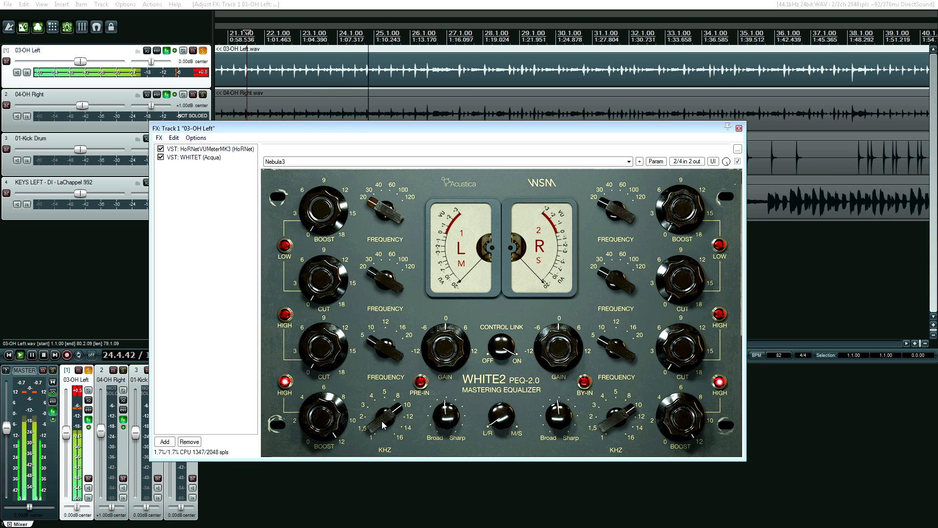
- Alternate the high boost frequency between 8 and 5 kHz, replay from bar 21, leave it at 5 kHz and adjust the boost amount
scroll(382, 420, down, 1)
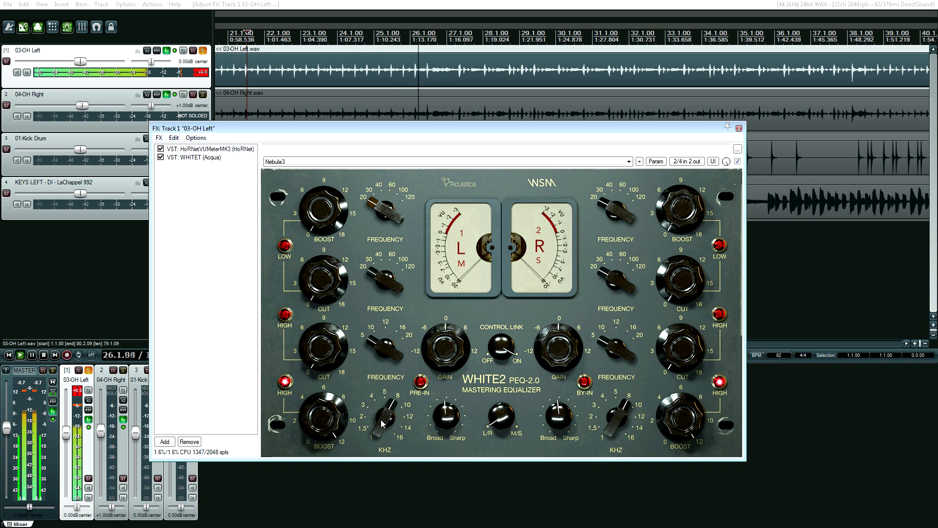
scroll(381, 420, down, 2)
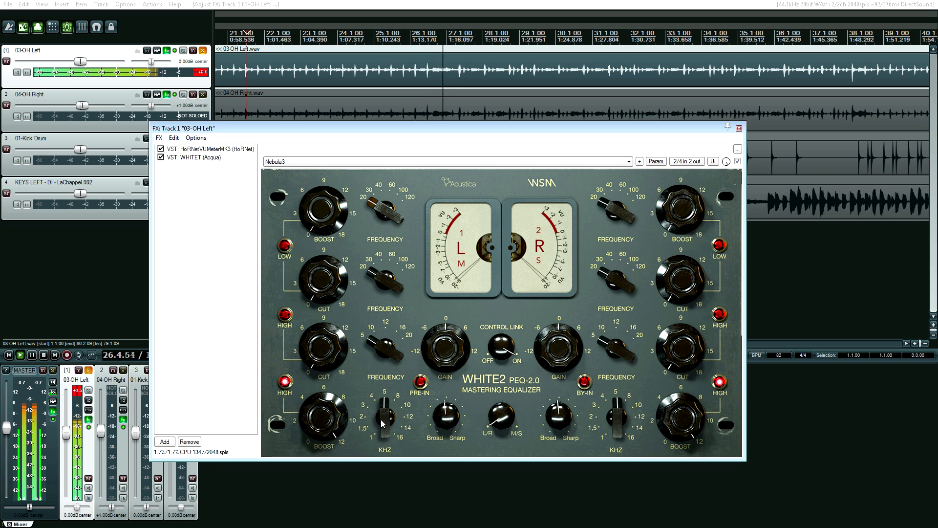
scroll(383, 423, up, 2)
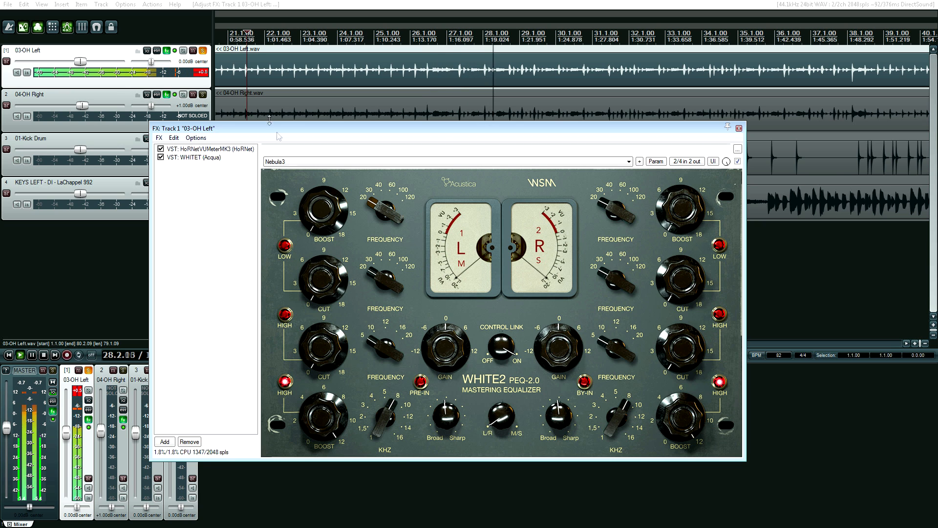
click(280, 77)
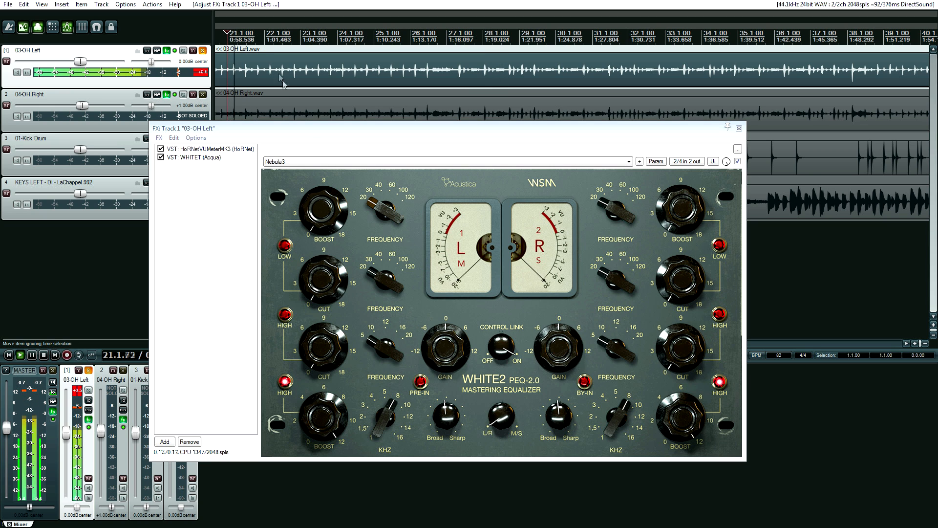
scroll(393, 425, down, 2)
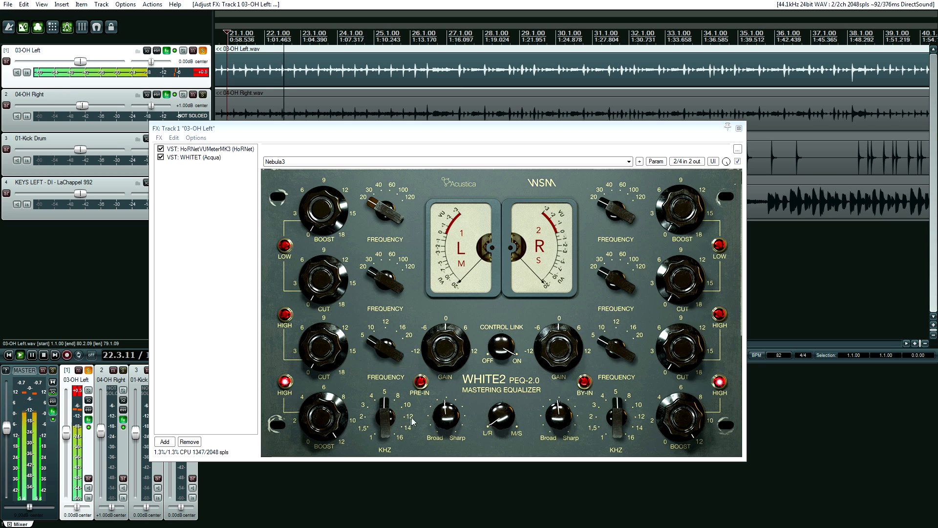
drag(325, 413, 324, 445)
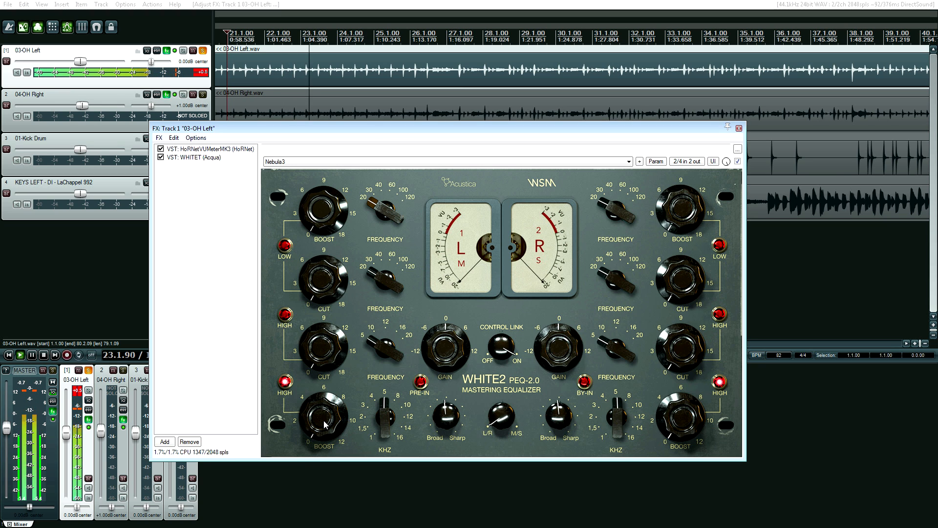
- Finish auditioning the left overhead's high boost amount and copy its WHITET equalizer onto the 04-OH Right track
mouse_move(323, 421)
mouse_down()
mouse_move(335, 416)
mouse_move(323, 422)
mouse_up()
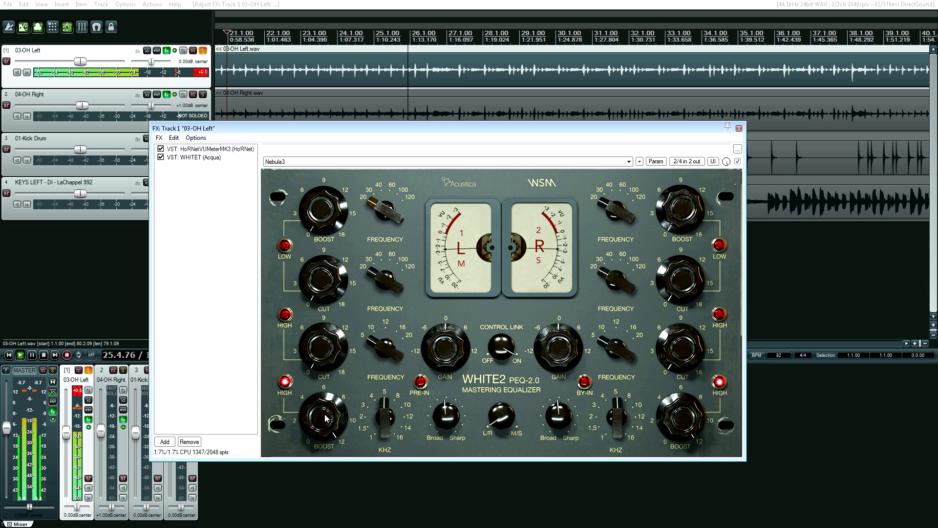
key(space)
click(200, 159)
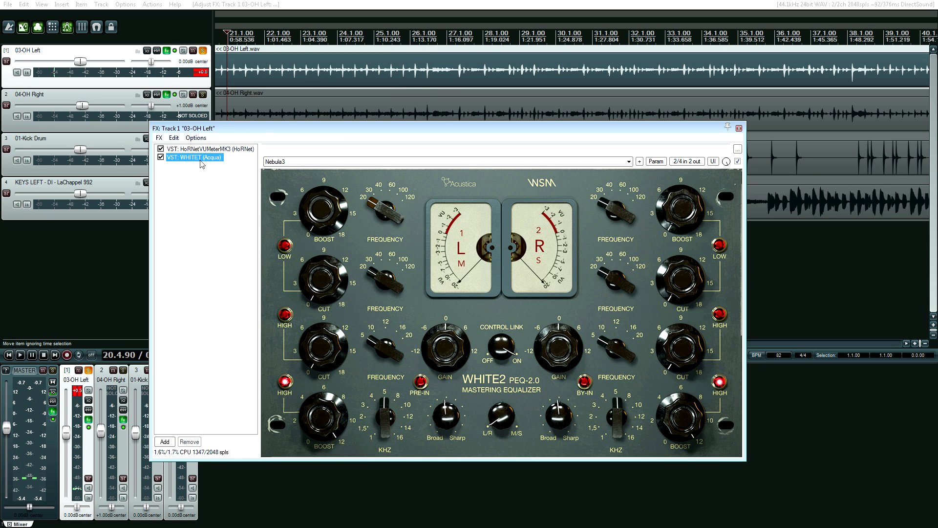
drag(183, 157, 135, 101)
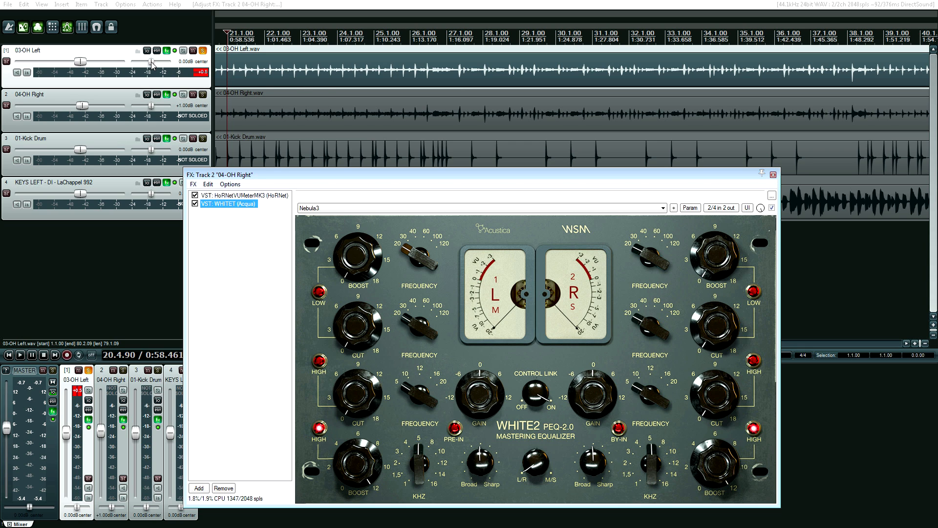
- Solo the right overhead as well, and pan the right overhead 75% right and the left overhead 75% left
click(203, 94)
drag(152, 105, 148, 63)
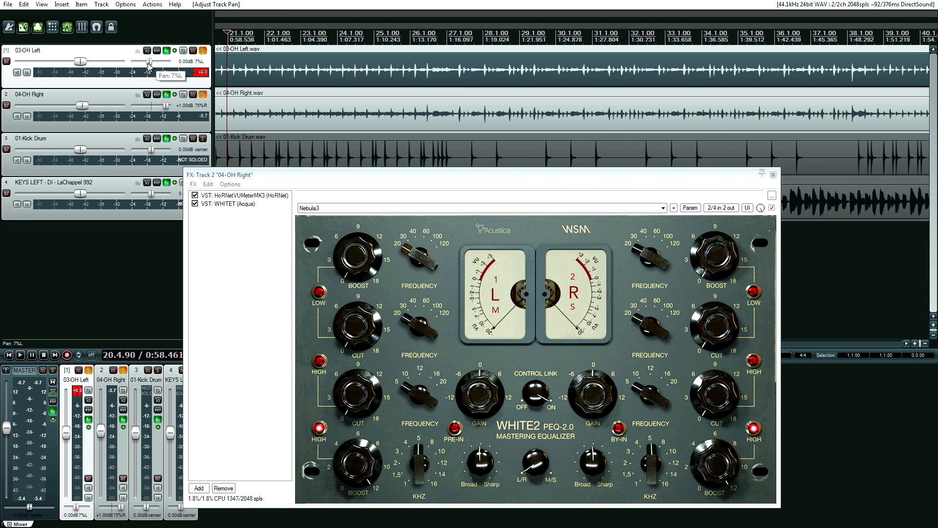
- Play both overheads from bar 4 and lower the left to -4.31 dB and the right to -6.62 dB
click(338, 77)
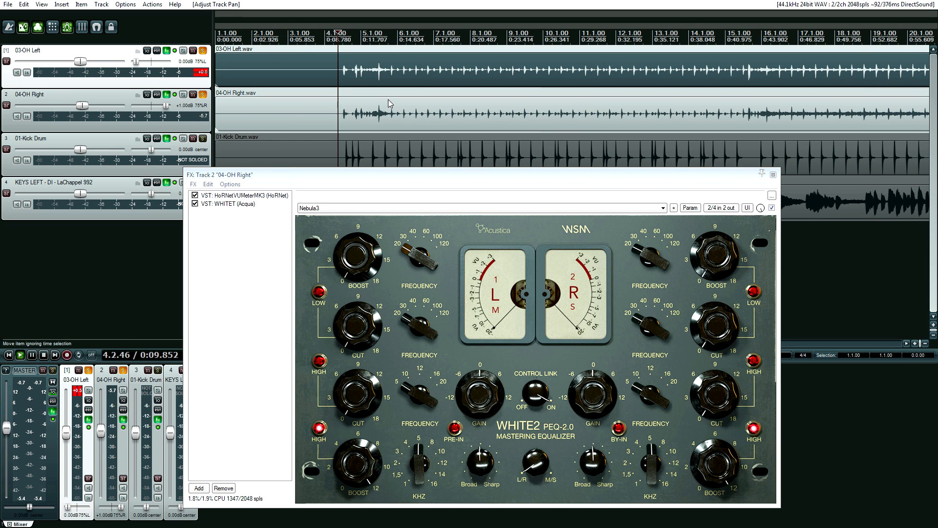
key(space)
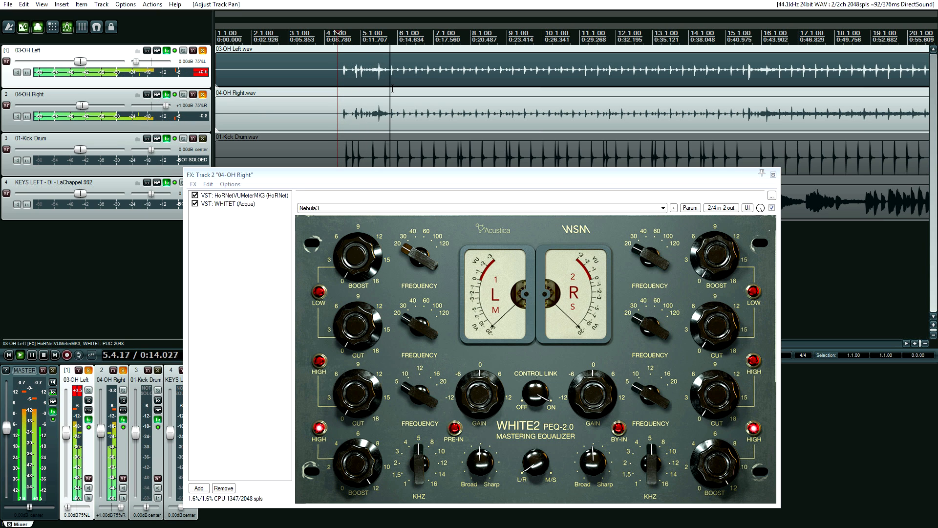
key(space)
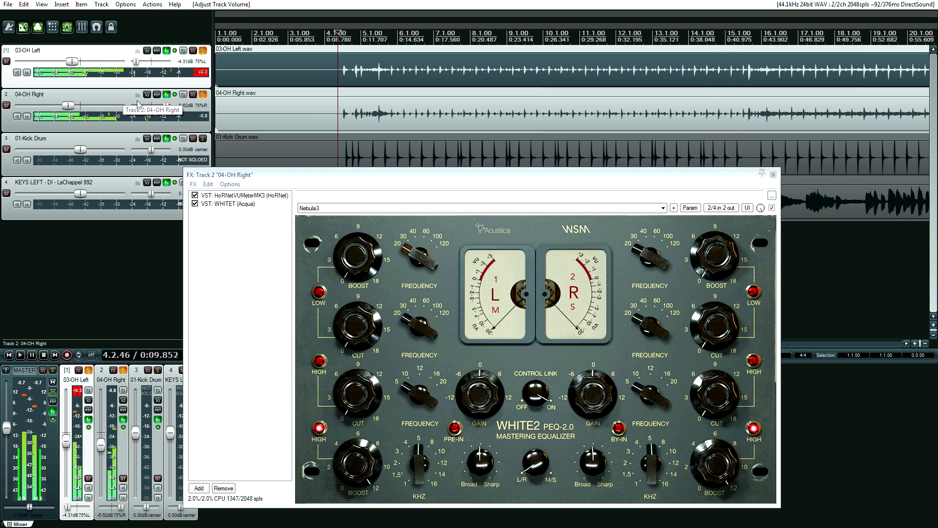
key(space)
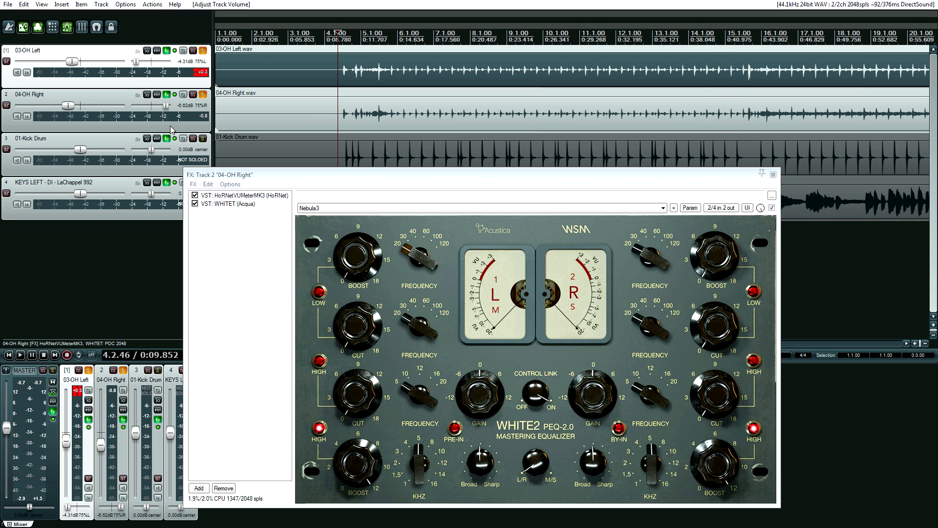
- Bypass the effects on both overheads, listen from bar 4, re-enable them and replay for comparison
click(336, 117)
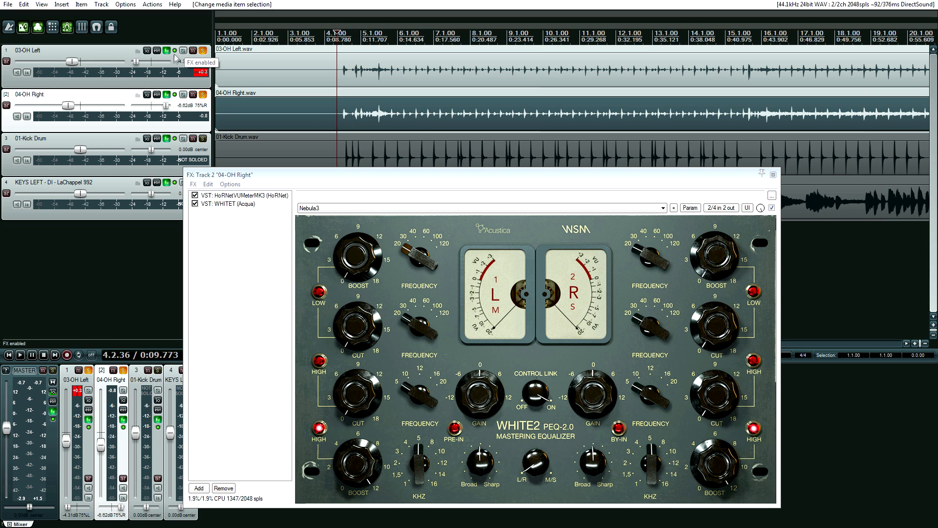
click(174, 94)
click(174, 51)
key(space)
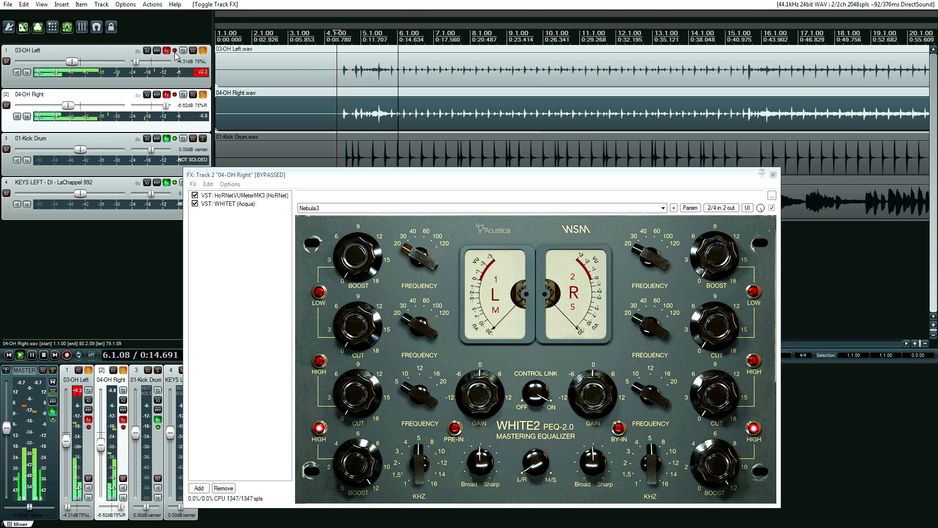
key(space)
click(175, 51)
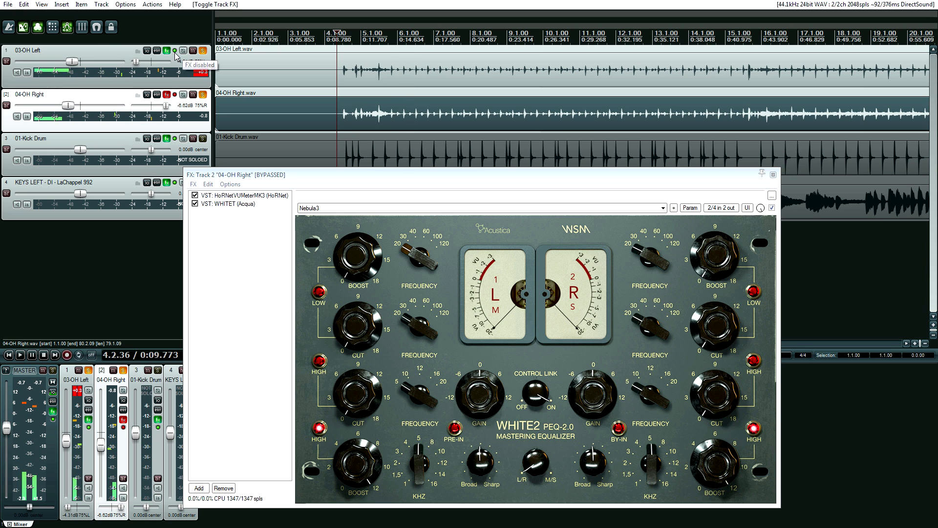
key(space)
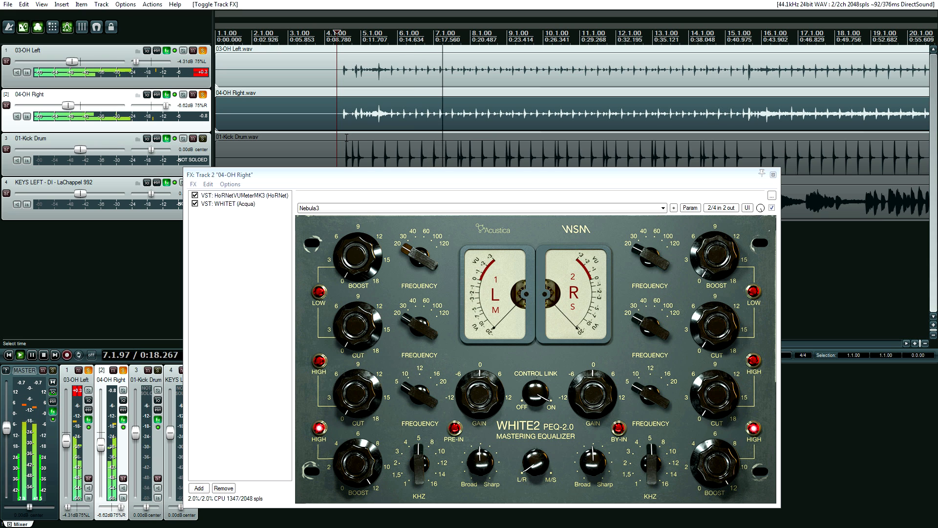
- Select both overhead tracks together and toggle their effects off and on during playback to compare the sound
click(127, 54)
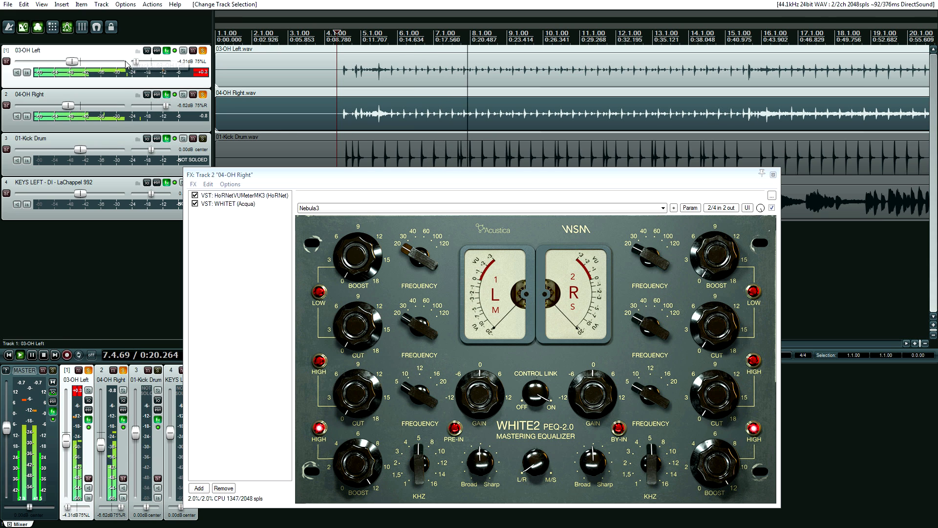
ctrl+click(121, 95)
click(175, 95)
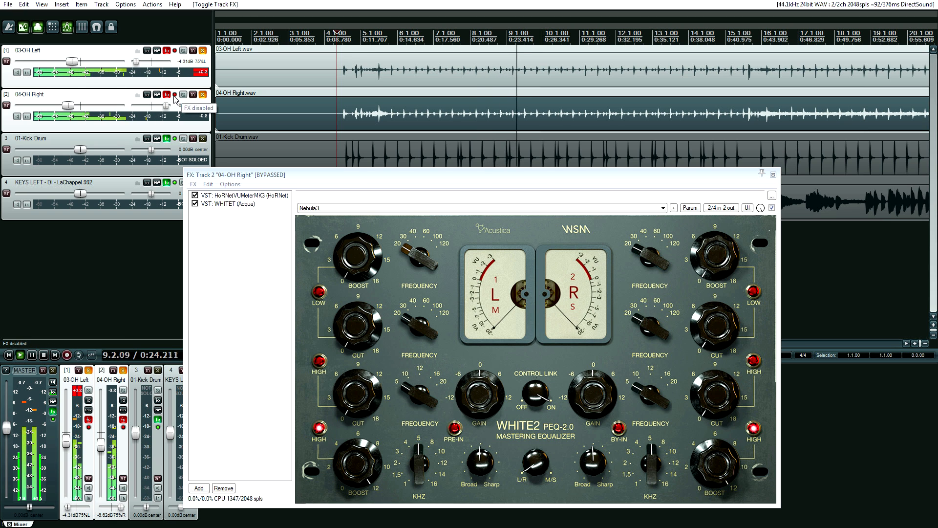
click(175, 96)
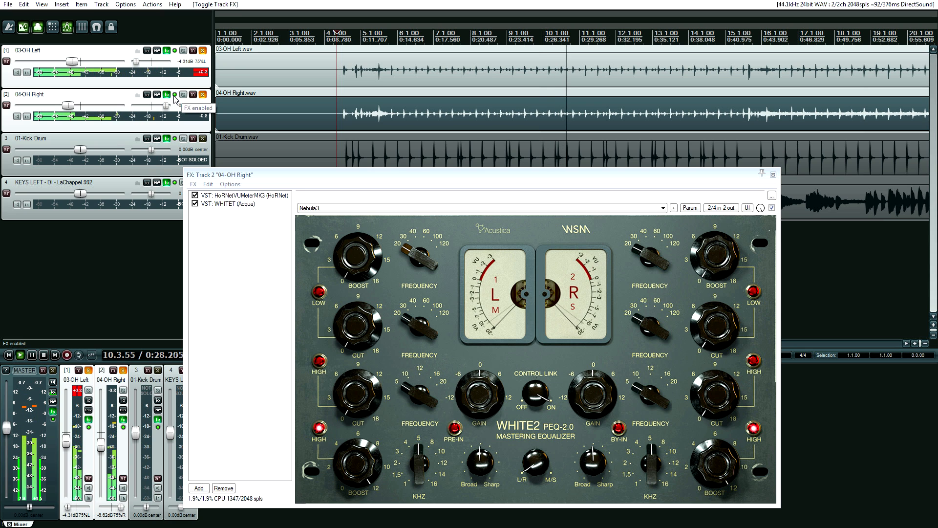
key(space)
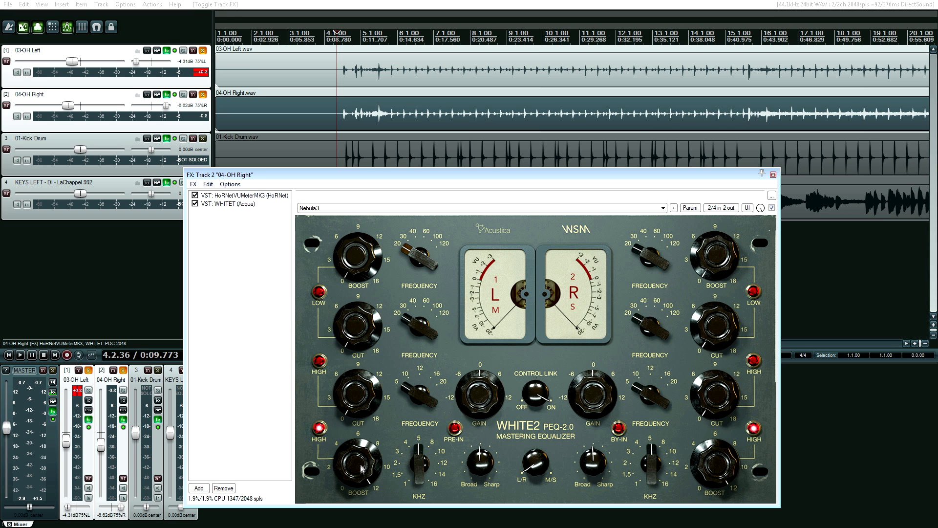
- Raise the high boost on both overheads' WHITET, compare with effects bypassed during playback, and close the effects window
scroll(359, 466, up, 3)
key(space)
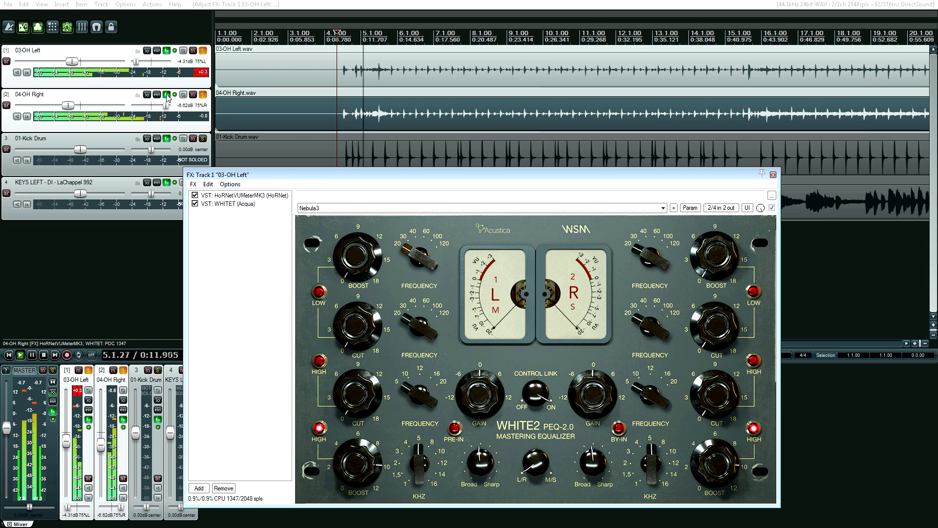
click(175, 51)
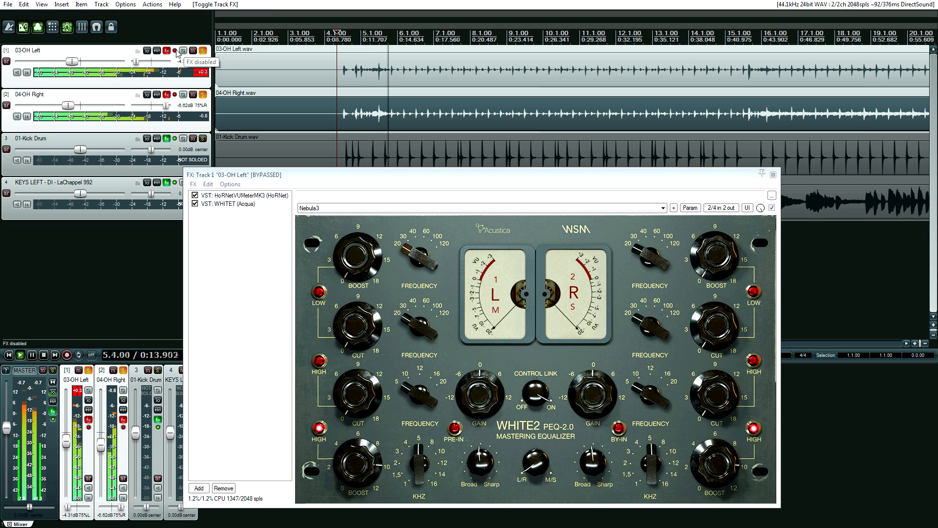
click(175, 50)
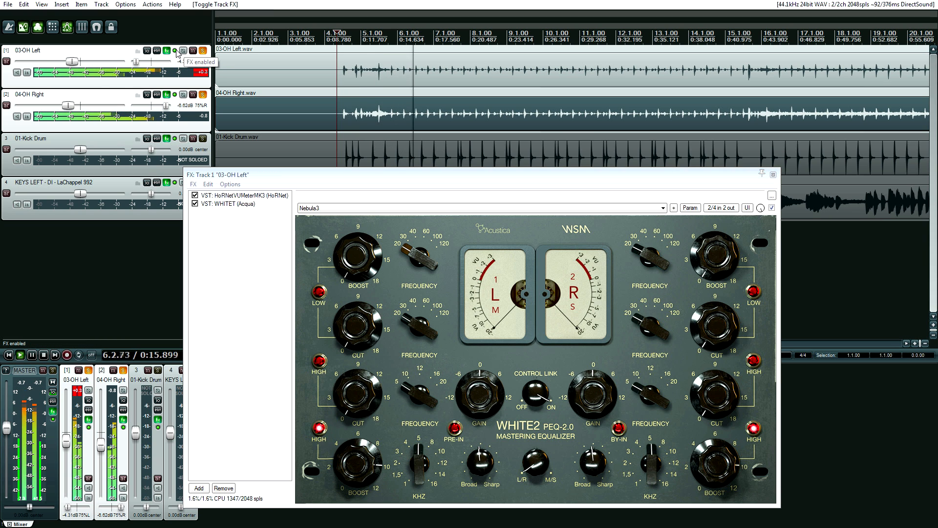
key(space)
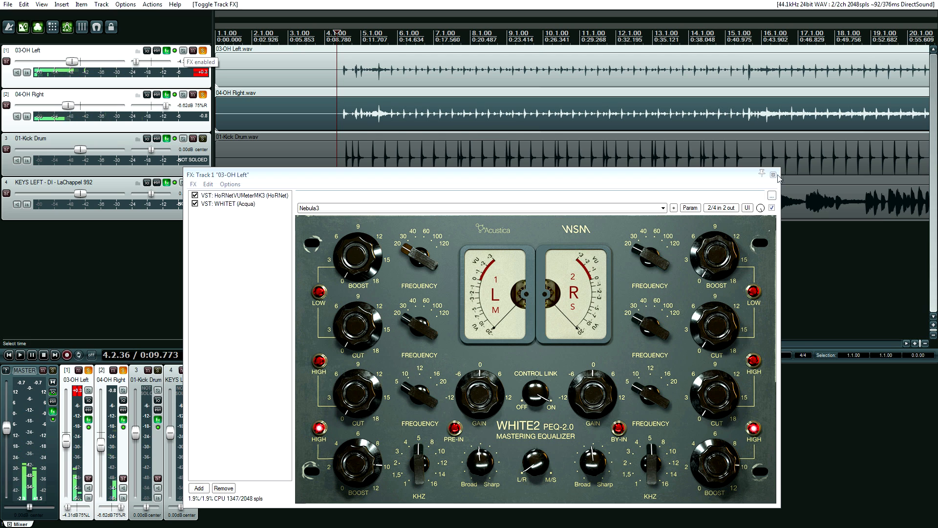
click(774, 175)
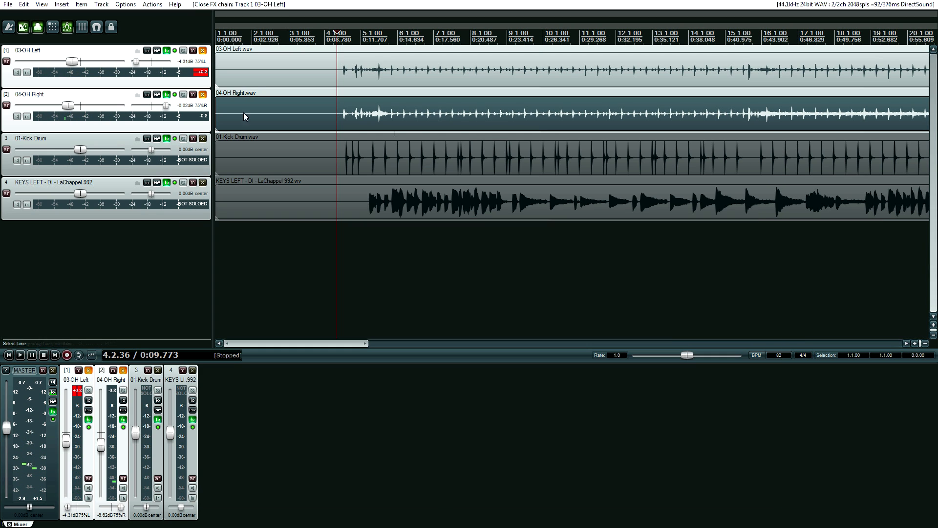
- Unsolo the overheads, solo the 01-Kick Drum track, place the cursor just before its first hit and open its effects
click(203, 51)
click(112, 139)
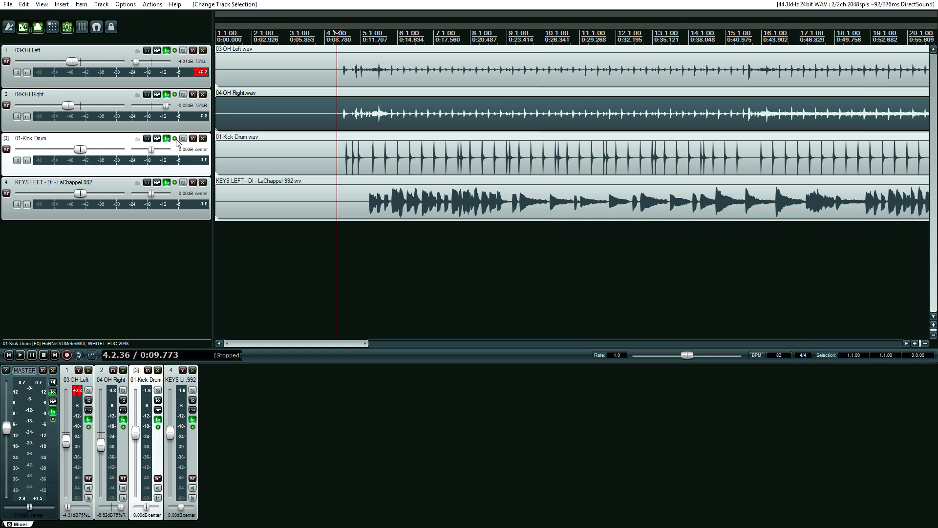
click(203, 140)
click(340, 162)
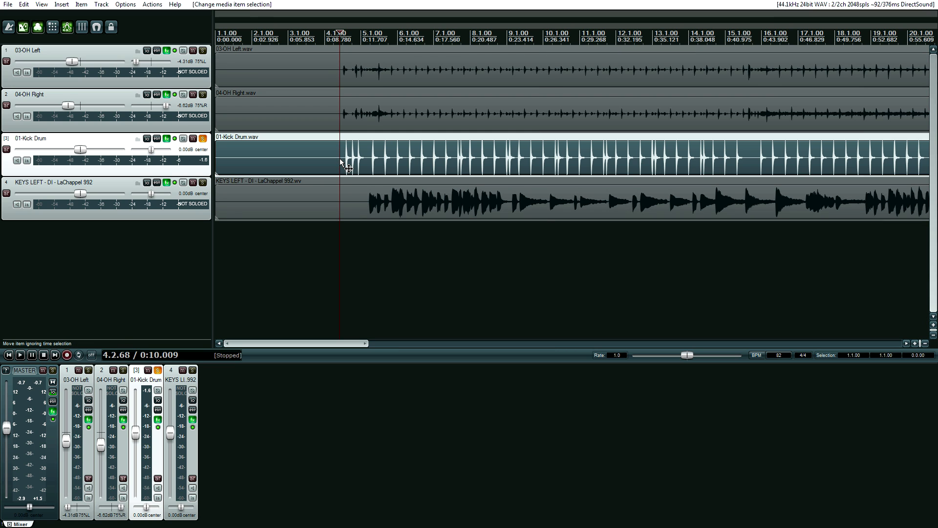
click(167, 138)
- Set the kick drum's low boost and low cut frequencies to 100 Hz and play the track
drag(277, 128, 254, 153)
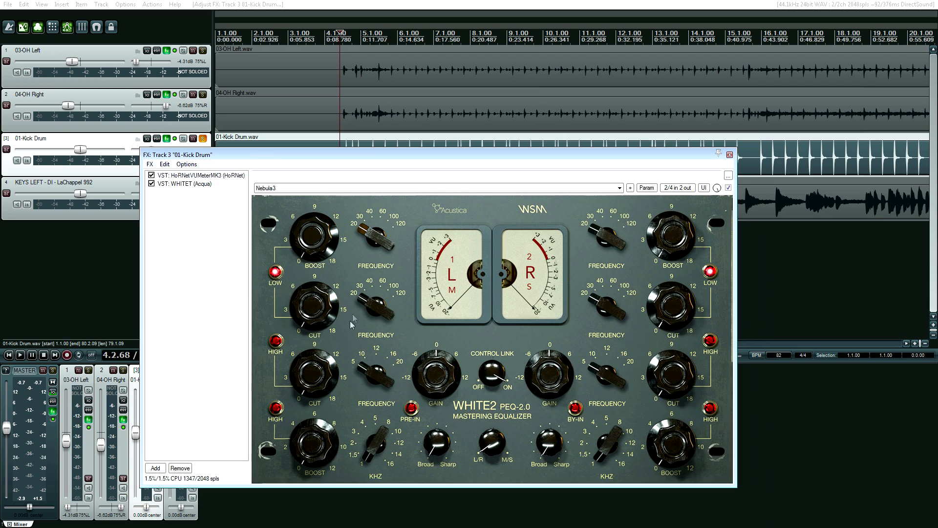
scroll(380, 308, up, 5)
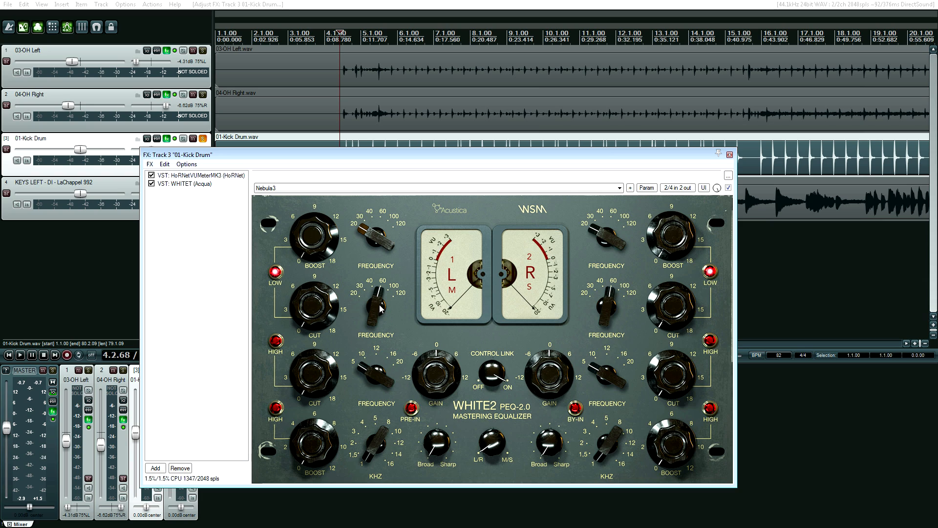
scroll(381, 308, up, 4)
scroll(375, 244, up, 6)
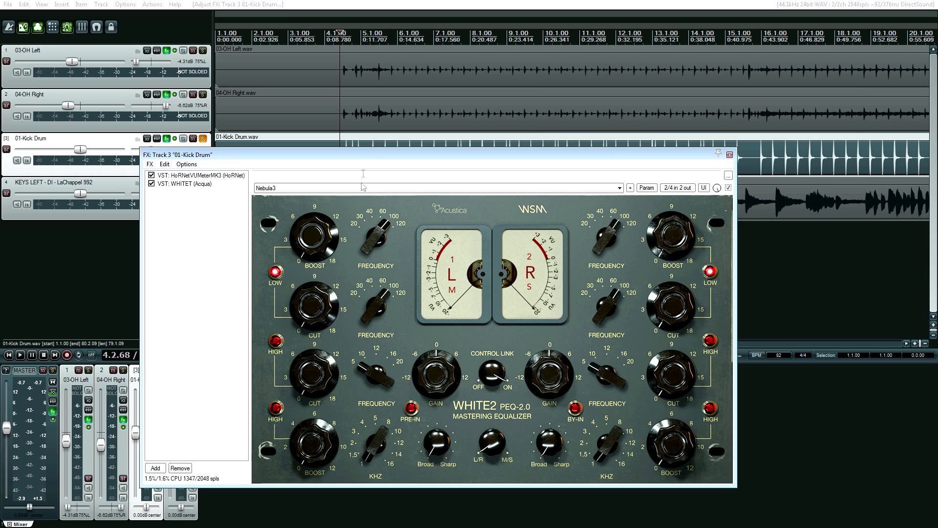
drag(370, 156, 379, 218)
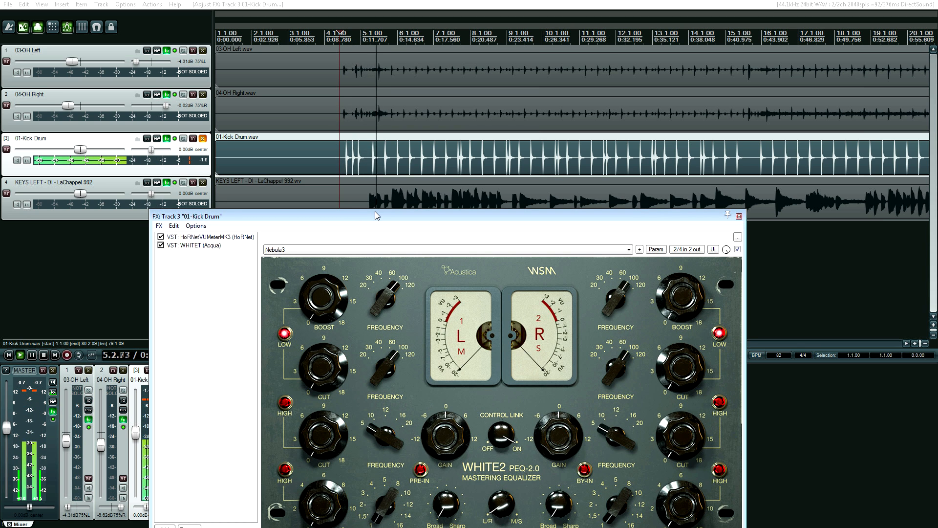
- Check the LoudMax limiter on the master track and return to the kick drum's WHITET
click(53, 412)
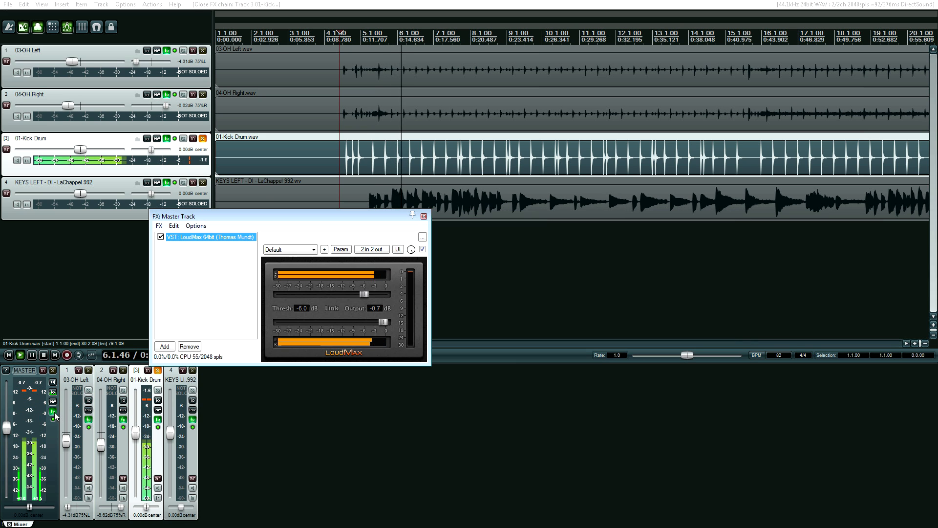
click(423, 216)
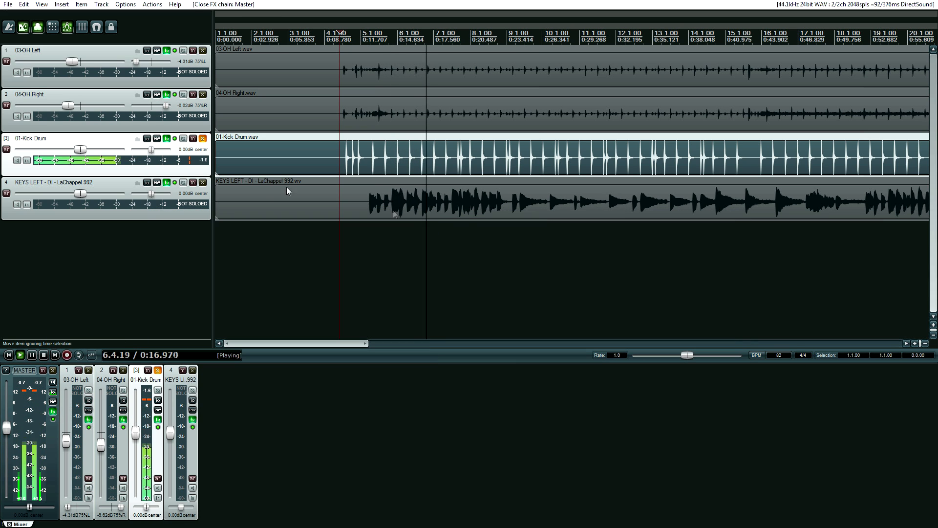
click(167, 139)
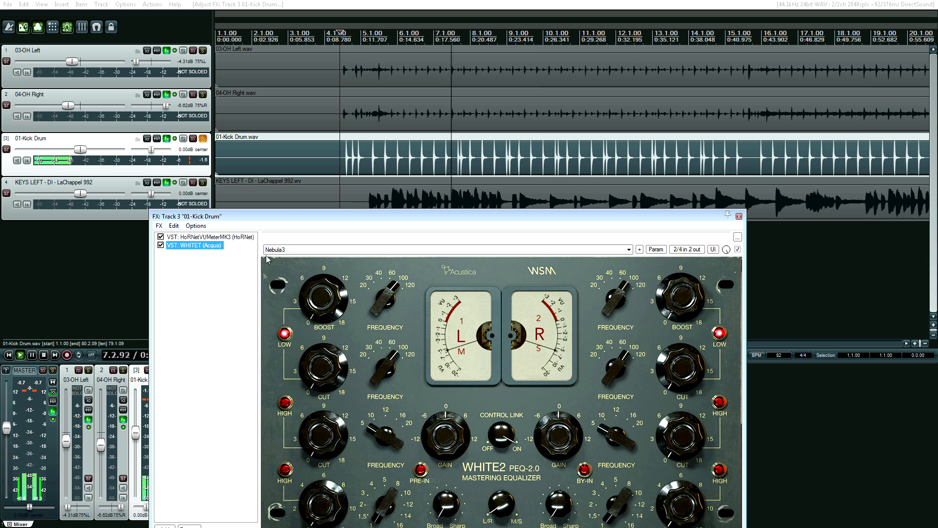
- Try the kick drum's volume at -8.08 dB and reset it to 0 dB
scroll(69, 152, down, 8)
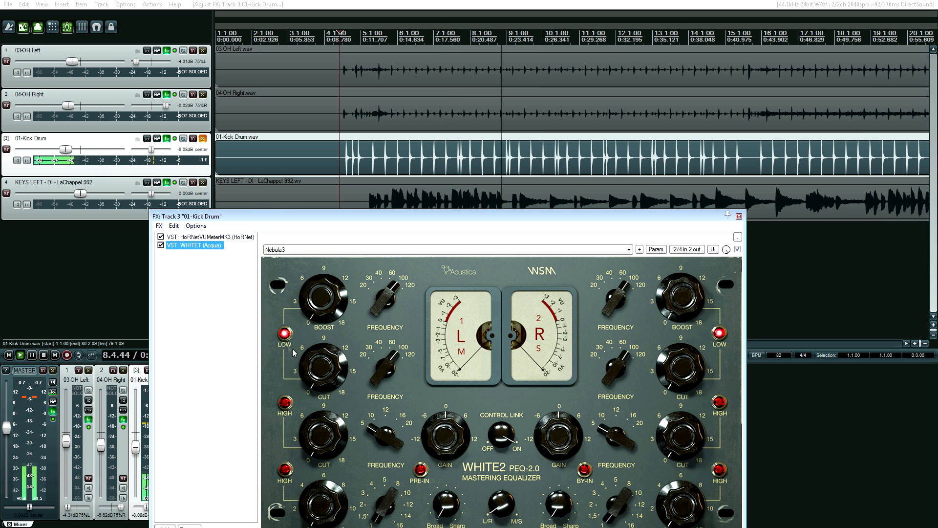
double_click(74, 155)
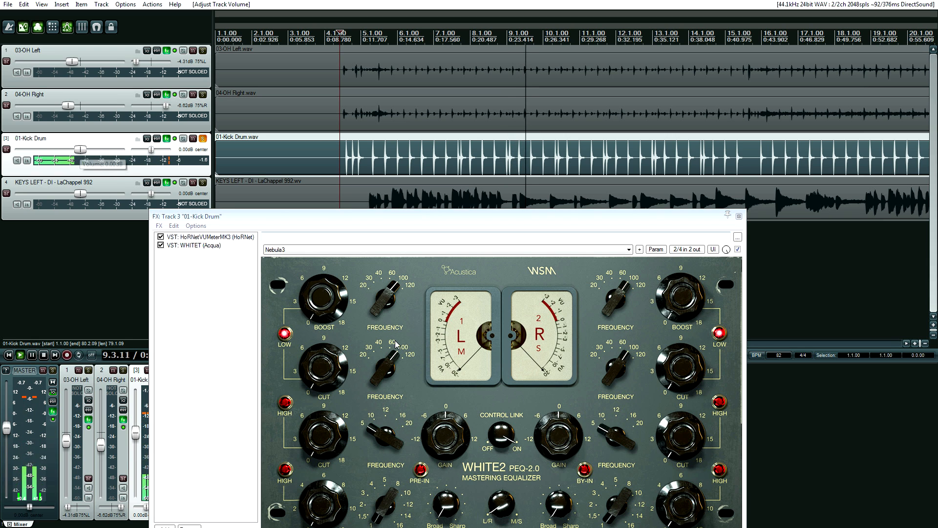
- Audition different low cut amounts on the kick drum's WHITET during playback, bring the whole equalizer into view and stop
drag(327, 375, 339, 302)
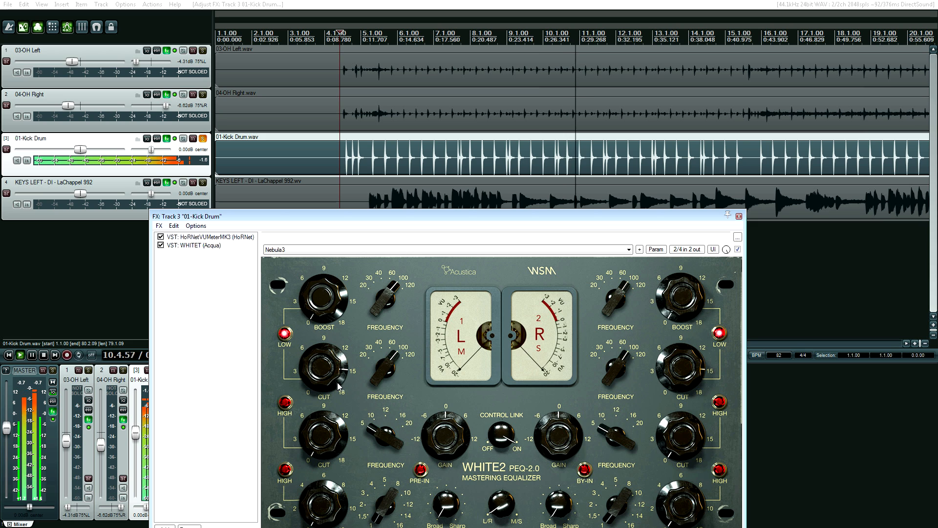
drag(330, 370, 329, 379)
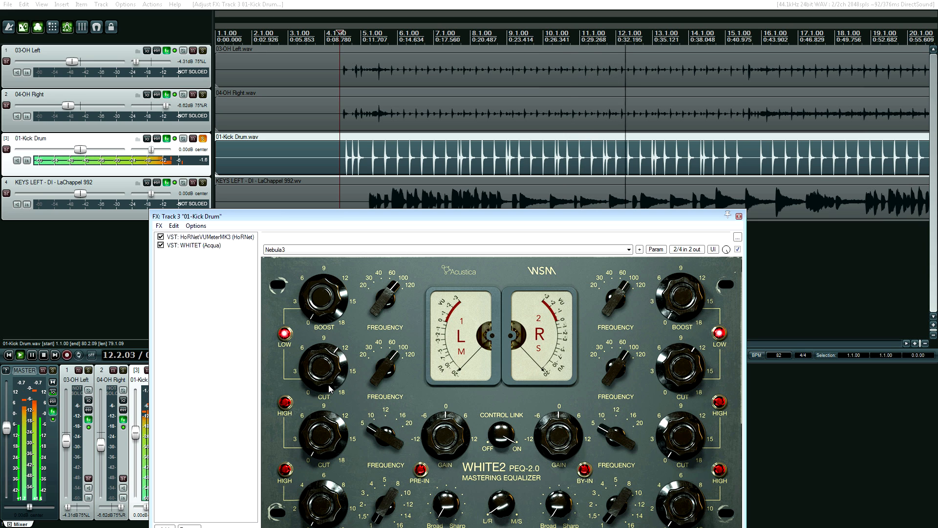
drag(449, 218, 454, 125)
key(space)
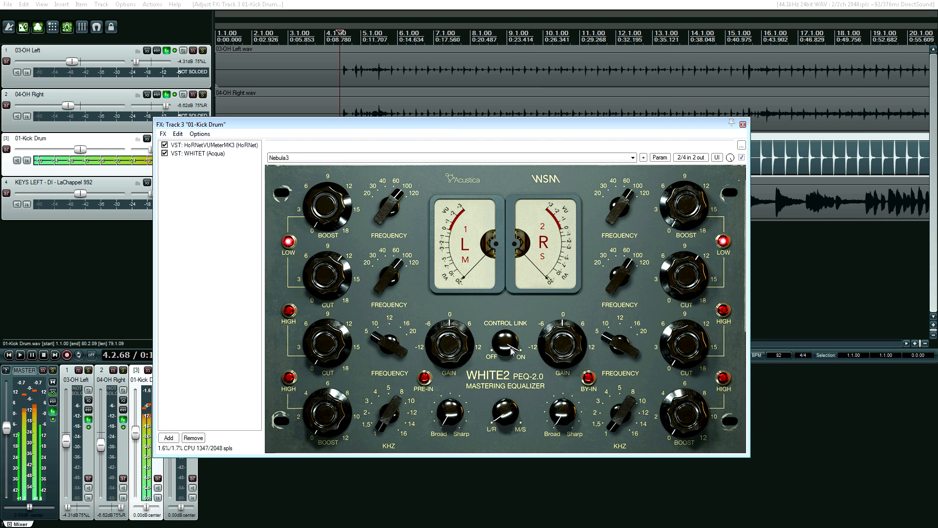
- Audition a higher low cut amount on the kick drum's WHITET during playback, stop and bring the whole equalizer into view
key(space)
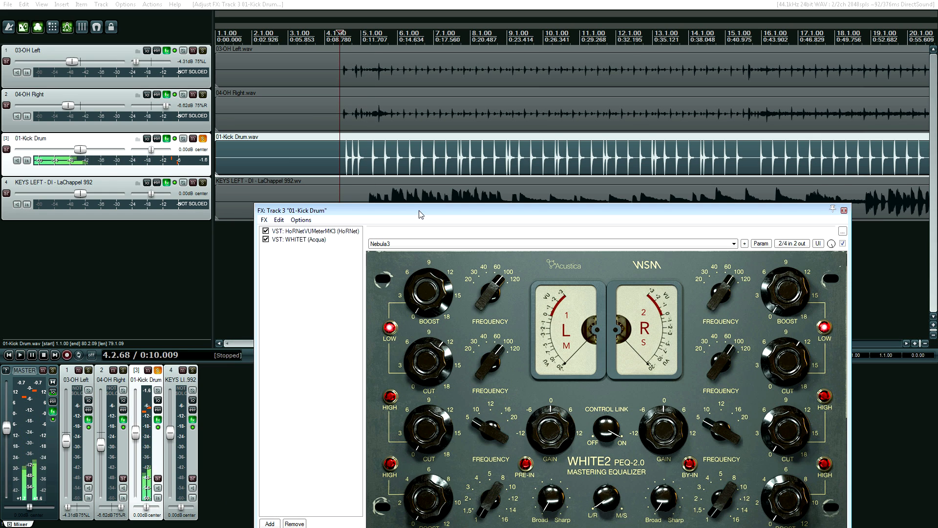
drag(420, 214, 333, 160)
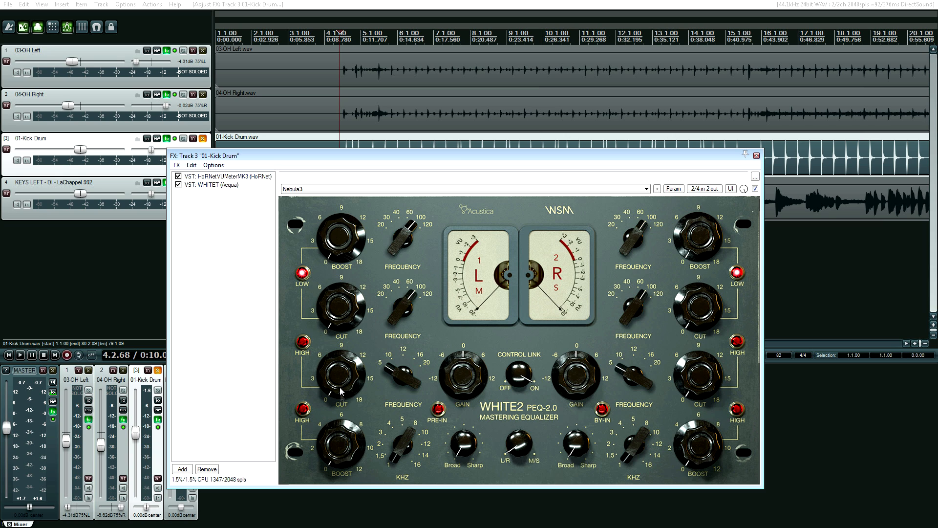
key(space)
drag(260, 160, 330, 202)
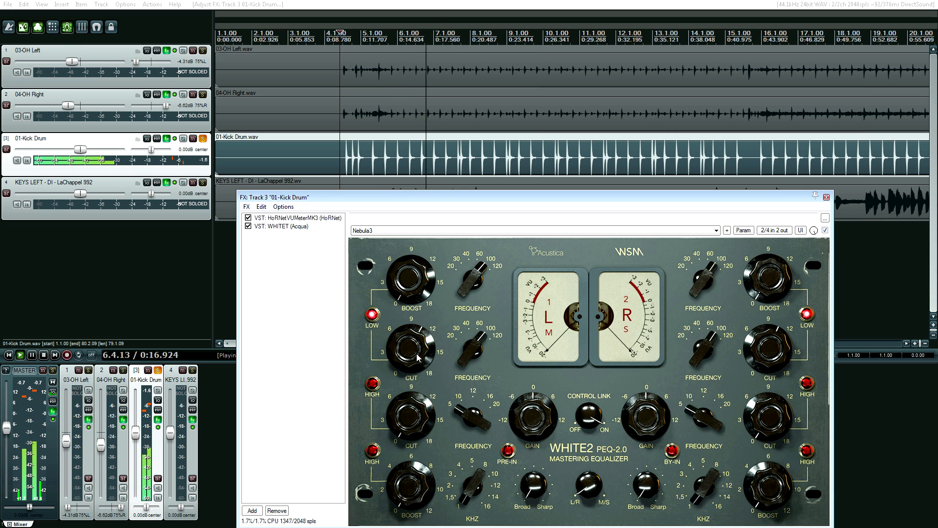
drag(418, 358, 415, 334)
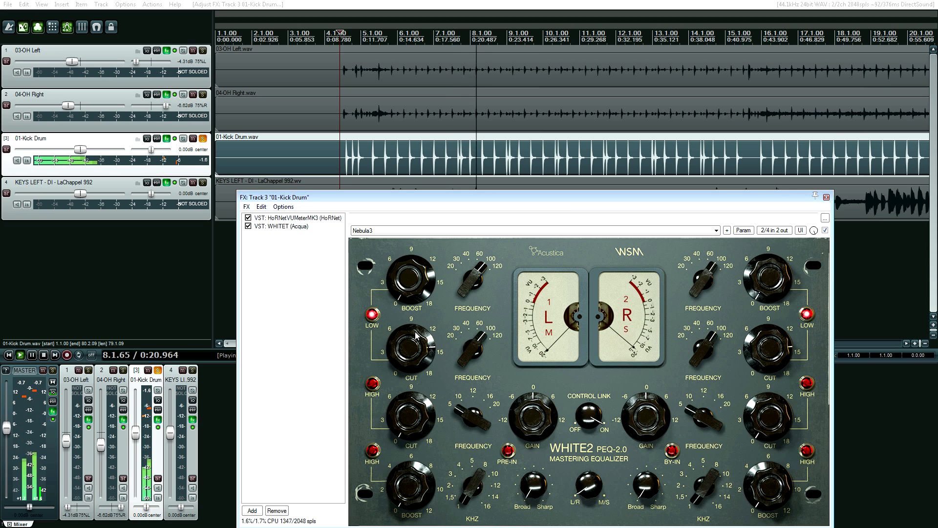
key(space)
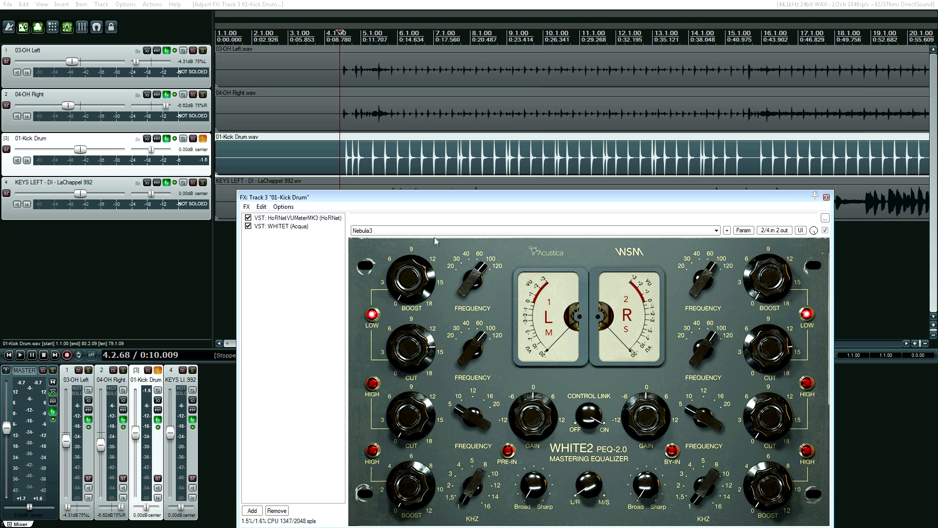
drag(445, 205, 375, 175)
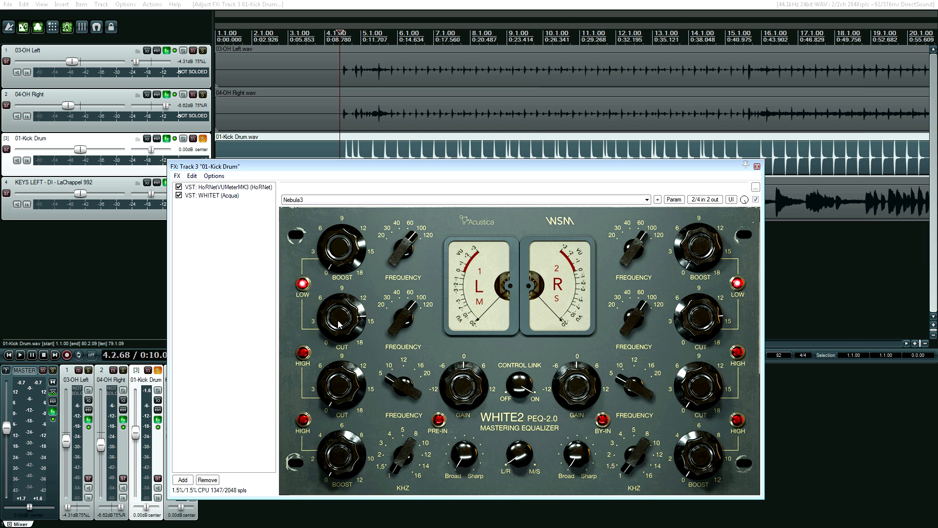
drag(356, 166, 444, 179)
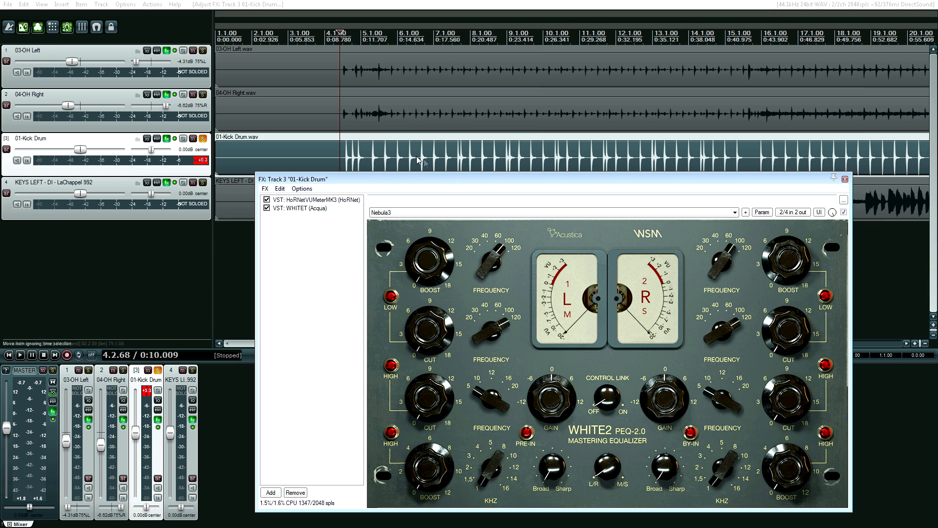
- Replace the kick drum's WHITET with a fresh instance and set its low cut frequency to 100 Hz
click(285, 161)
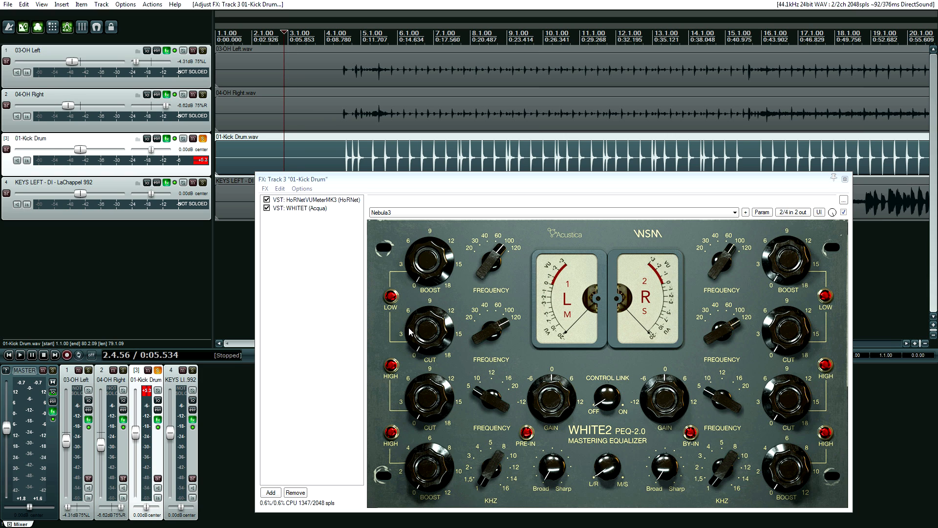
click(297, 210)
key(Delete)
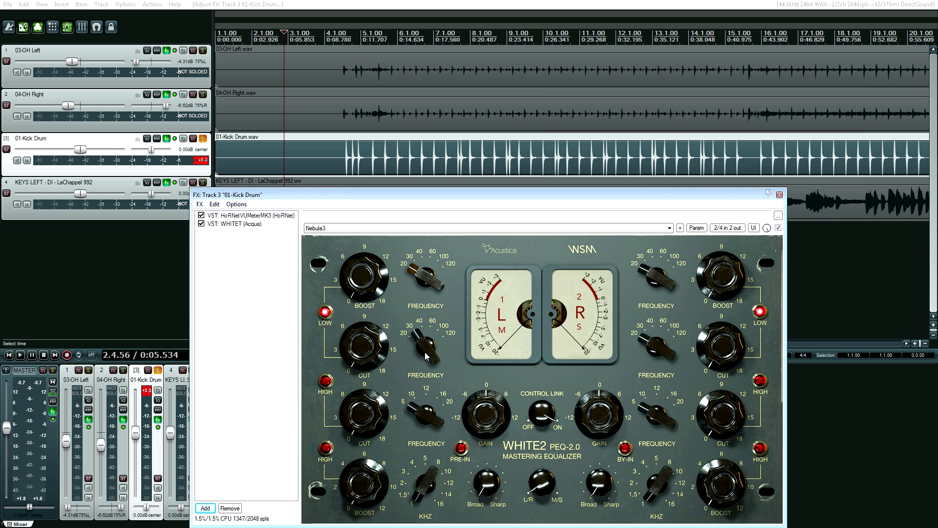
scroll(425, 356, up, 4)
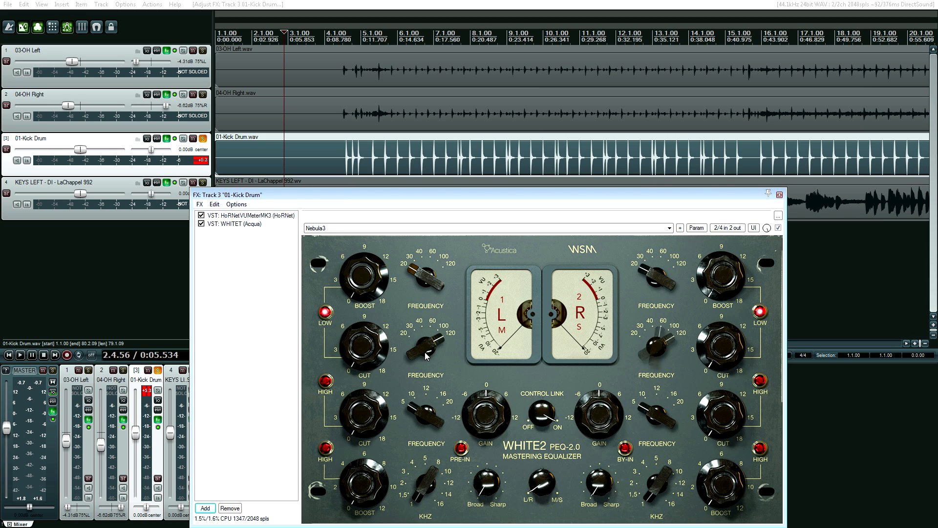
scroll(426, 350, down, 1)
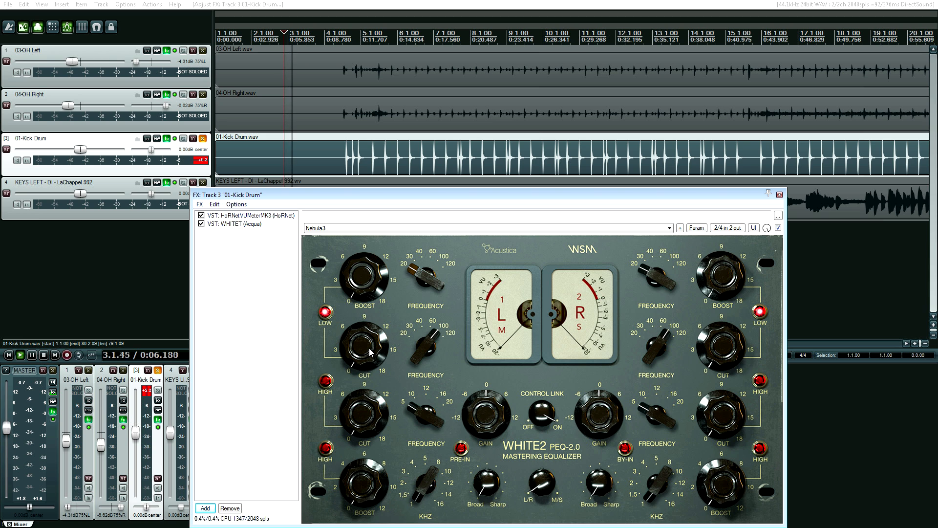
- Play the kick drum from just before its first hit in bar 4, raise WHITET's low cut and return it to zero
click(342, 171)
drag(373, 353, 375, 242)
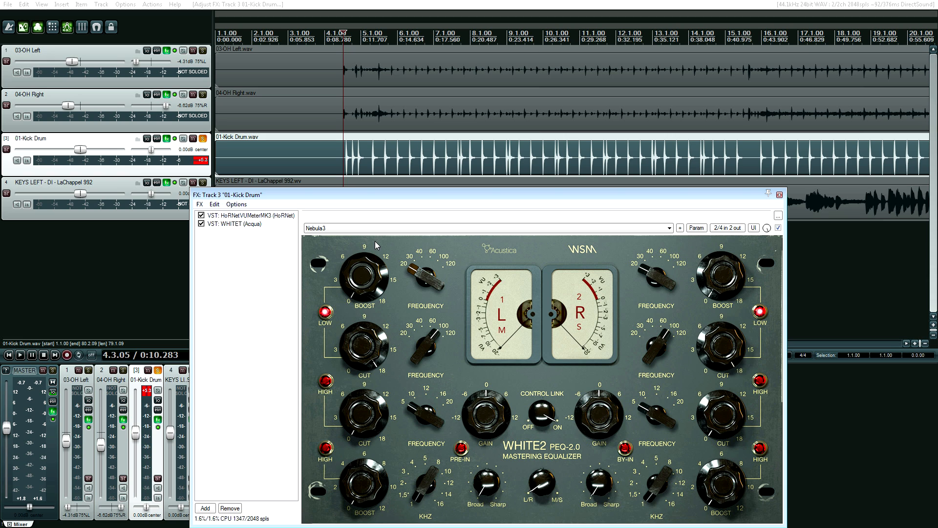
drag(368, 355, 372, 389)
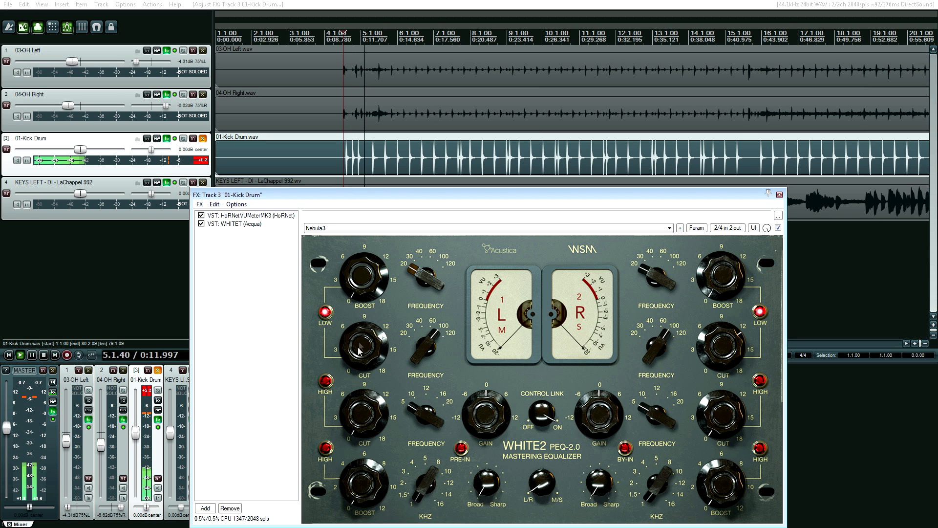
- Set WHITET's low boost frequency to 100 Hz on the kick drum, audition the boost amount and stop
drag(424, 278, 440, 216)
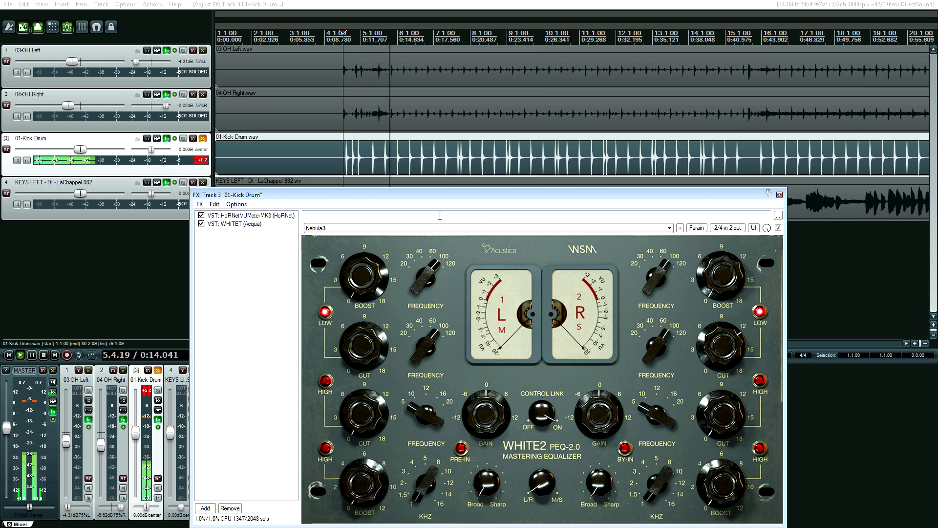
drag(366, 275, 395, 344)
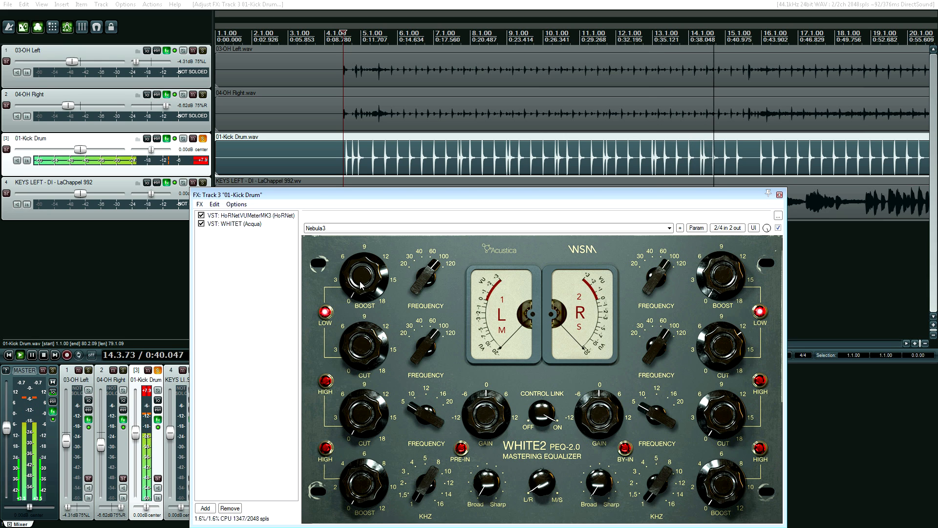
drag(357, 293, 357, 244)
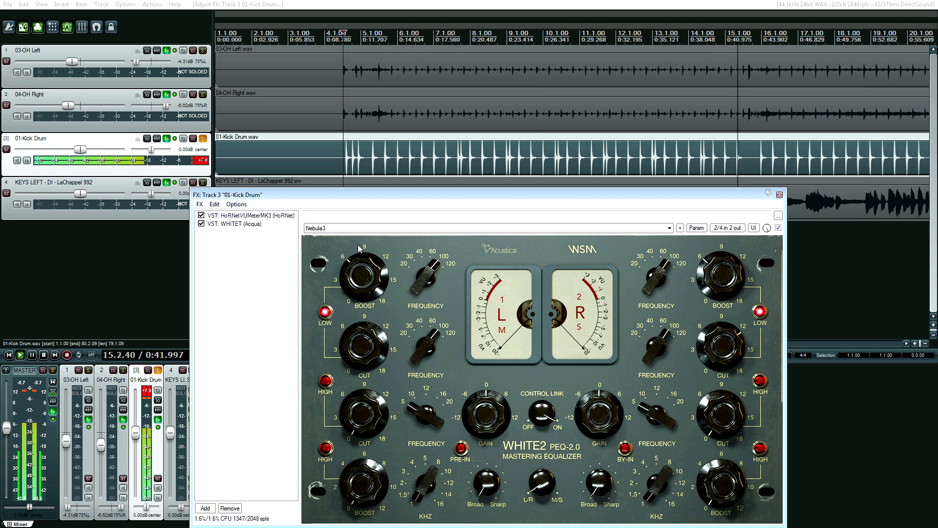
key(space)
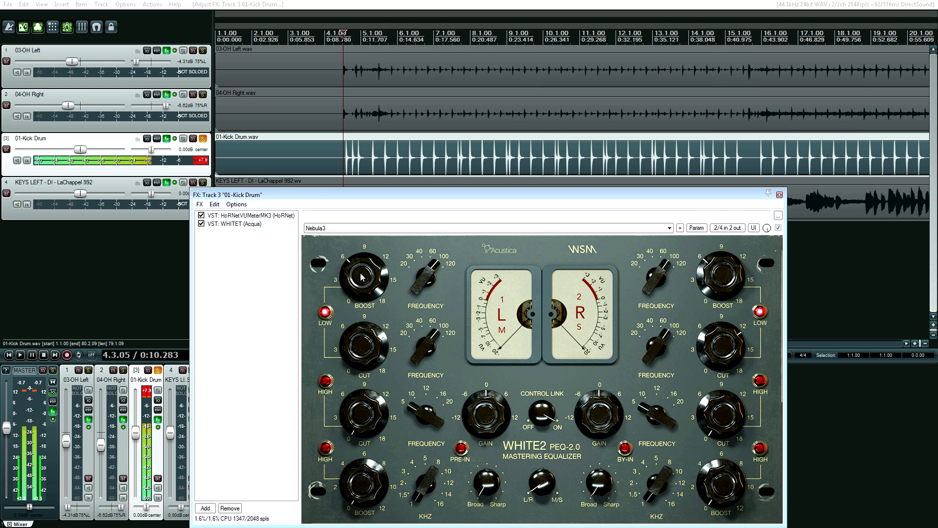
- Replay the kick drum and try different low boost amounts on WHITET during playback
key(space)
drag(362, 279, 370, 365)
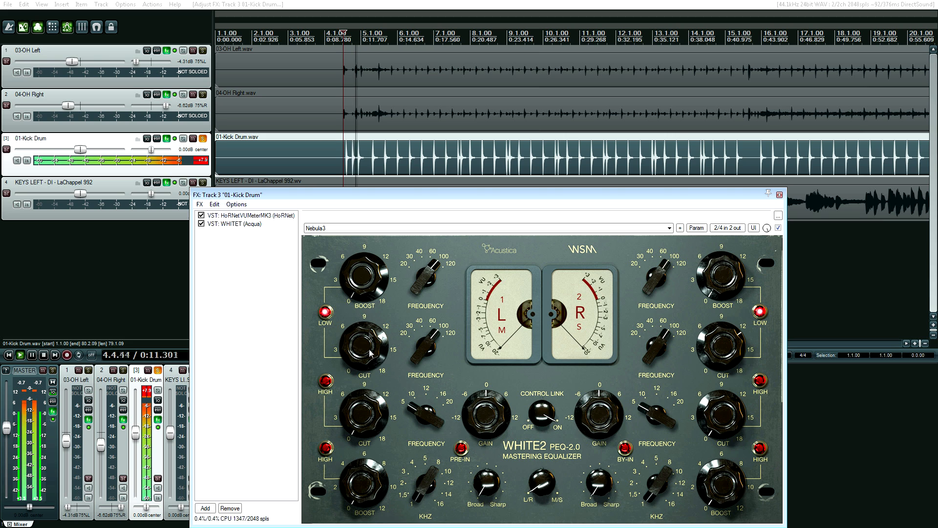
drag(360, 279, 362, 256)
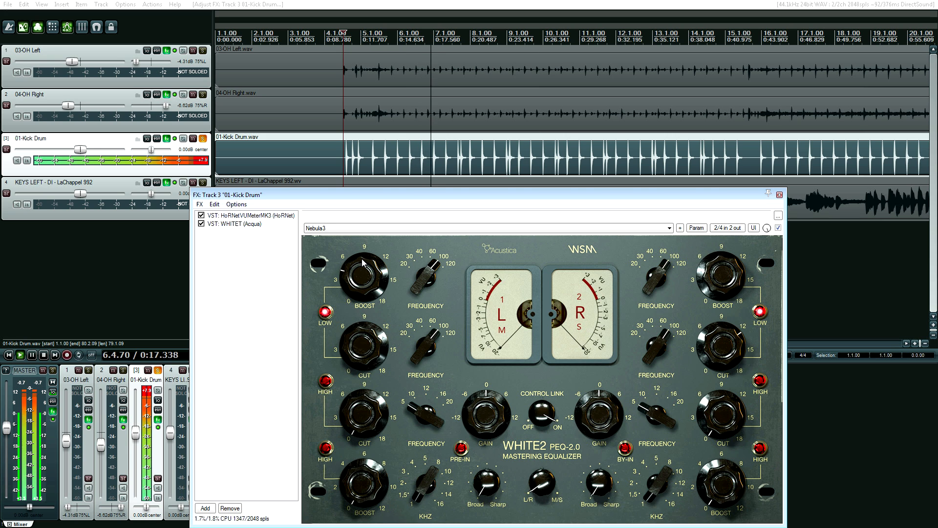
drag(362, 260, 363, 264)
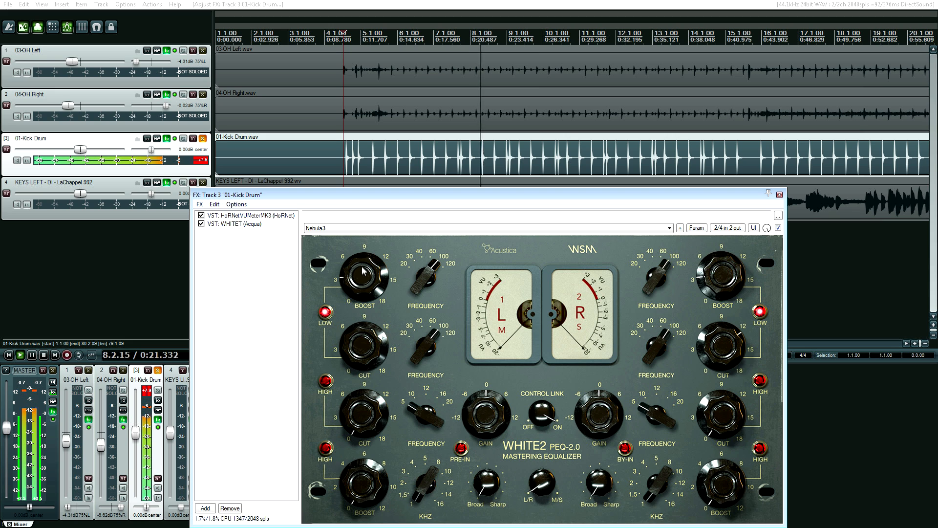
drag(362, 279, 365, 282)
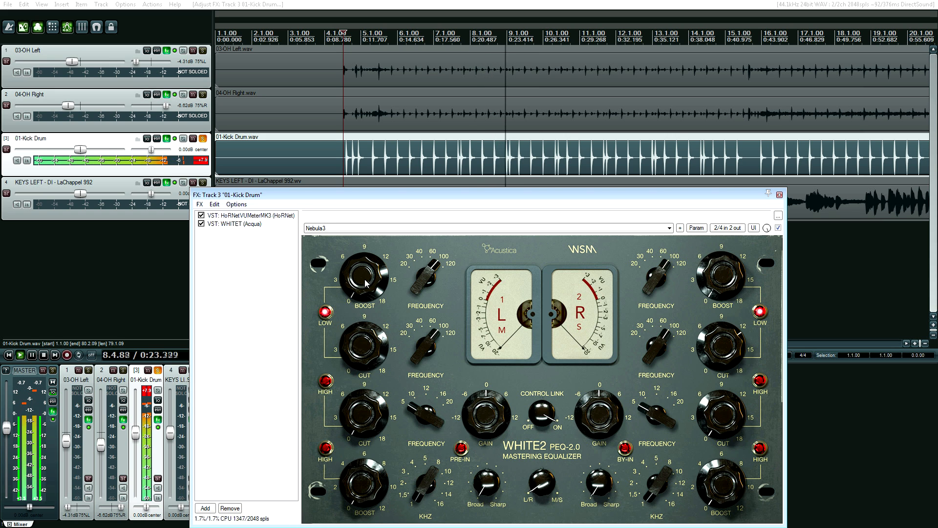
drag(365, 282, 369, 268)
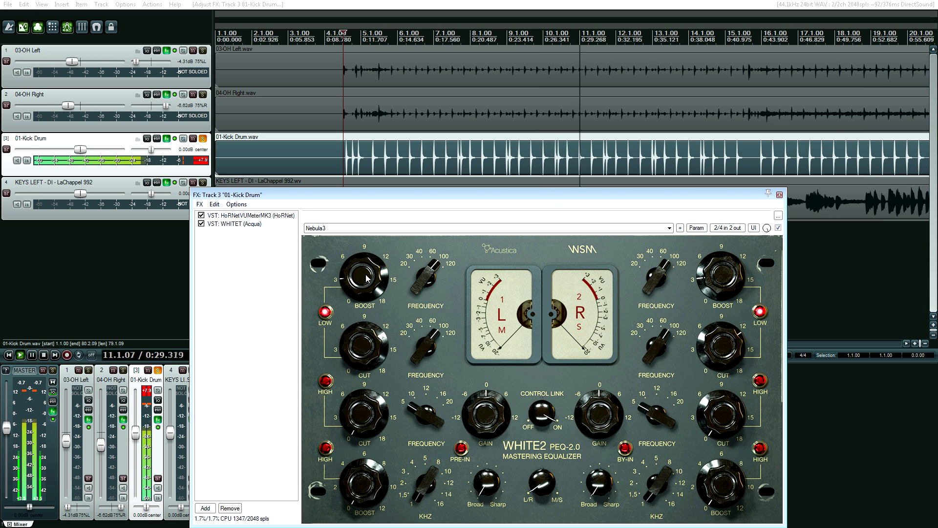
- Bypass and re-enable the kick drum's effects during playback to compare the sound, and stop
click(175, 139)
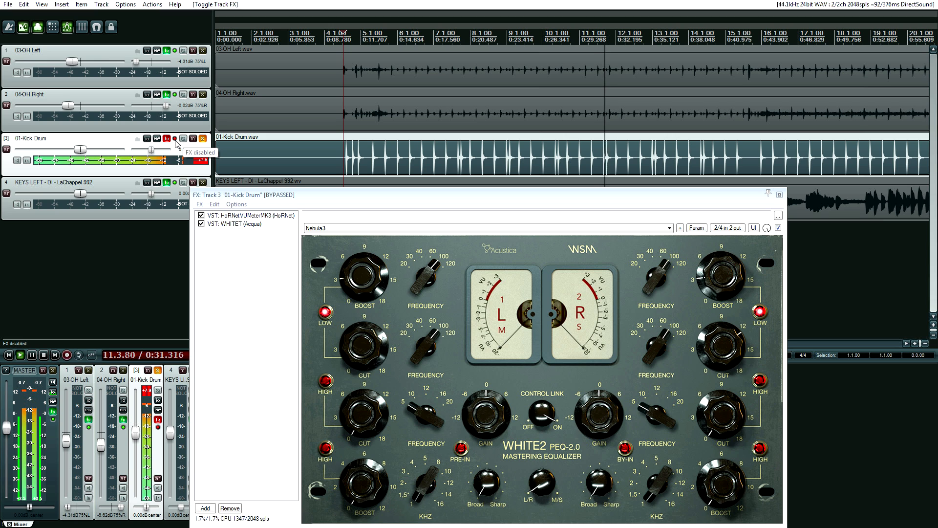
click(175, 139)
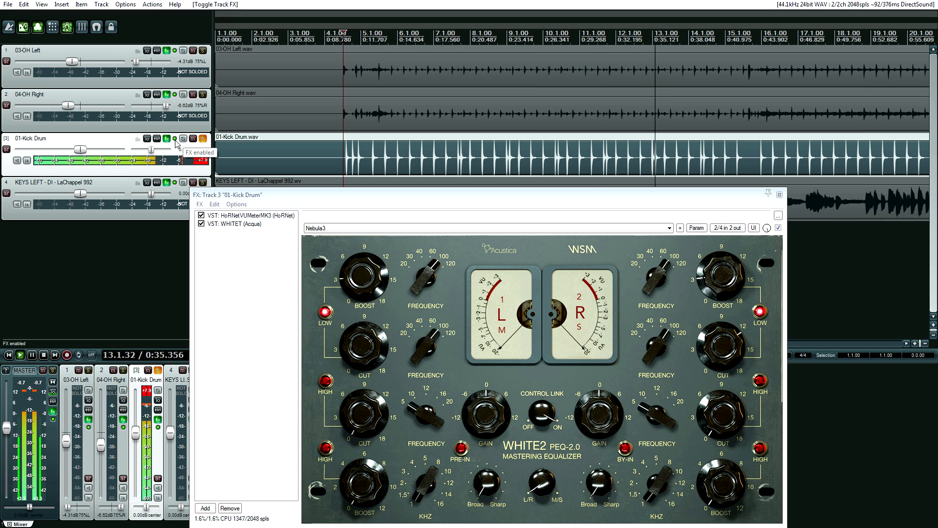
key(space)
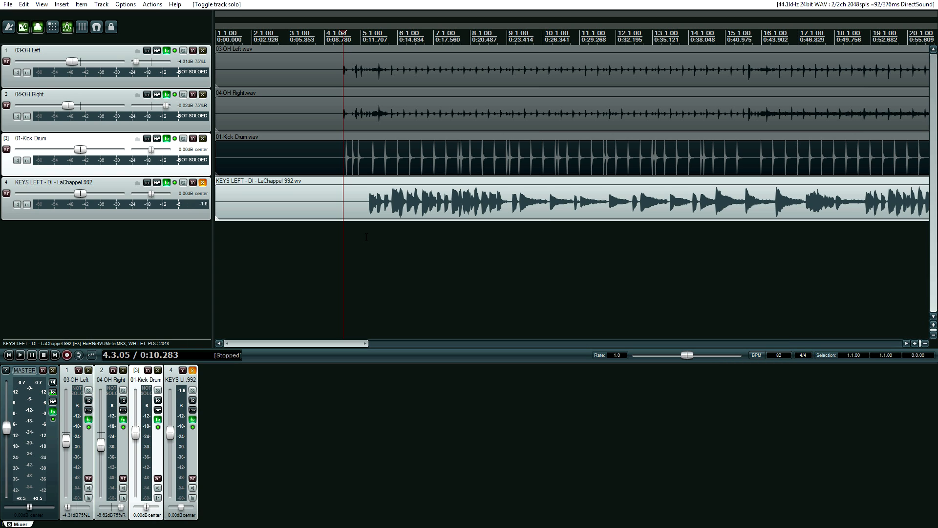
- Open WHITET on the KEYS LEFT track, place the play position just before its first notes and select the track
click(365, 237)
click(167, 182)
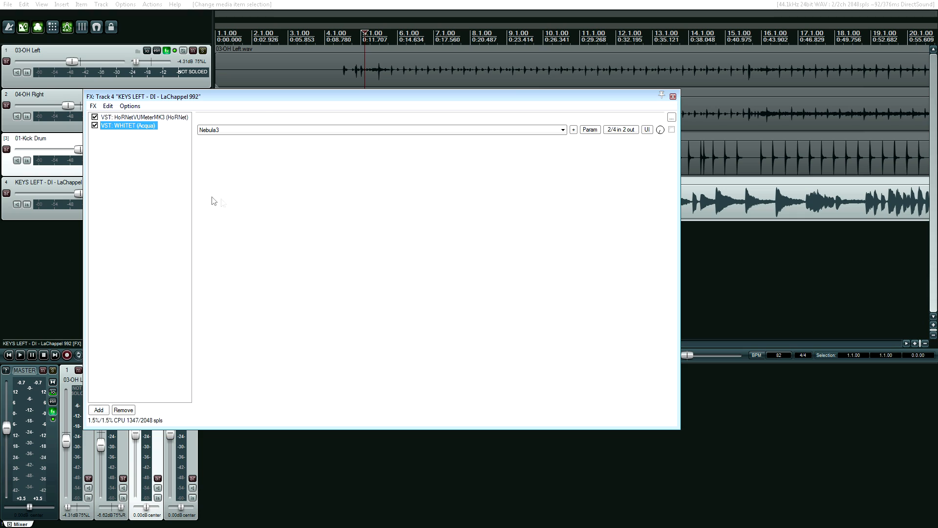
drag(270, 96, 385, 268)
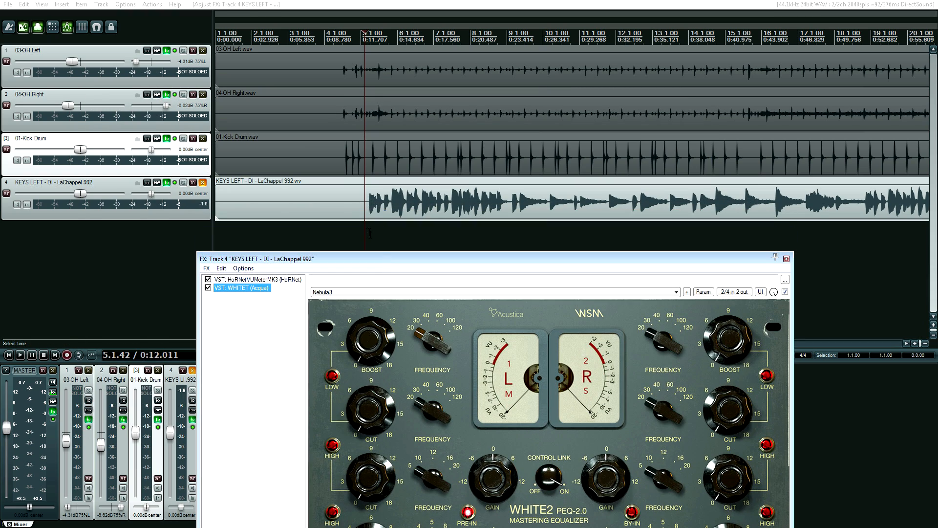
click(367, 211)
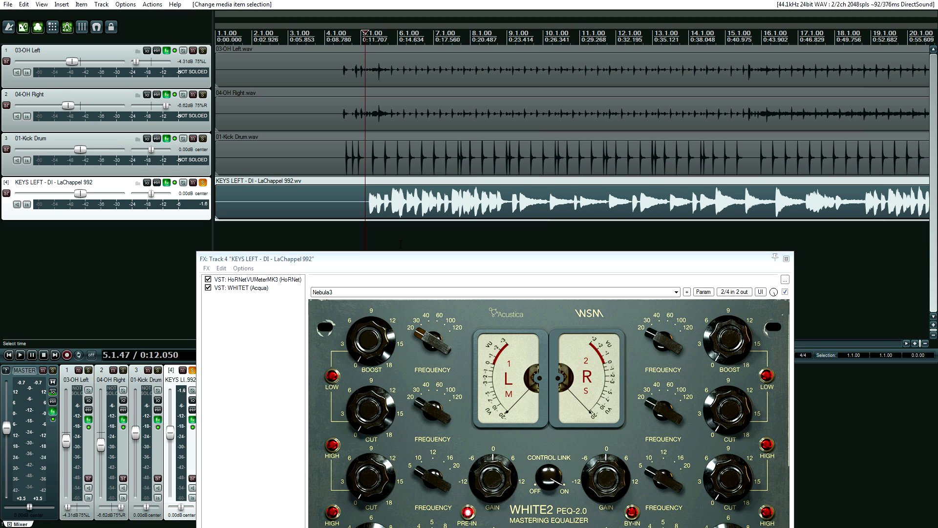
- Show HoRNetVUMeterMK3 on the KEYS LEFT track, play briefly from the start of bar 4 and stop
click(263, 279)
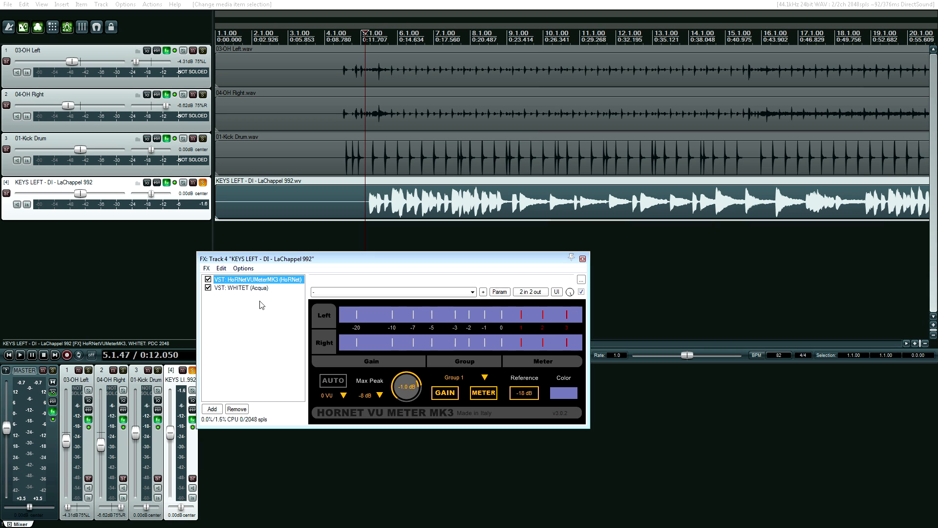
click(332, 211)
key(space)
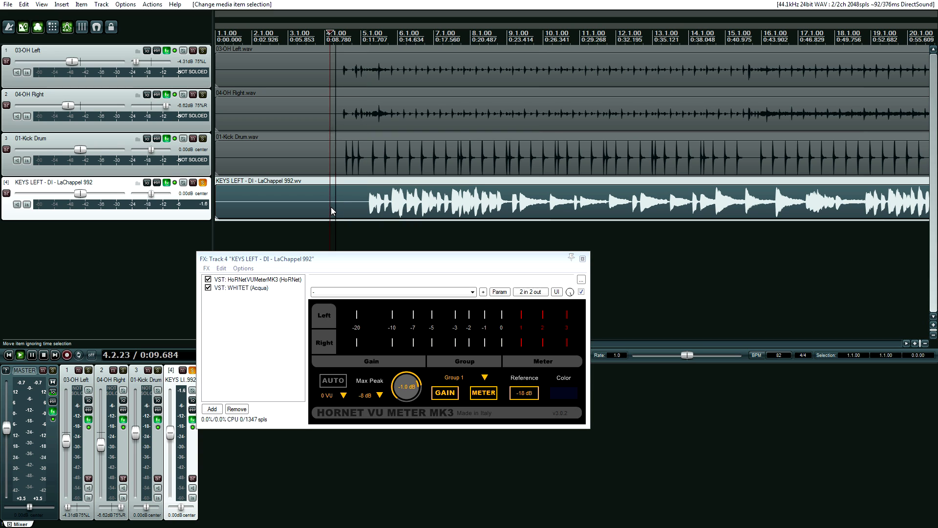
key(space)
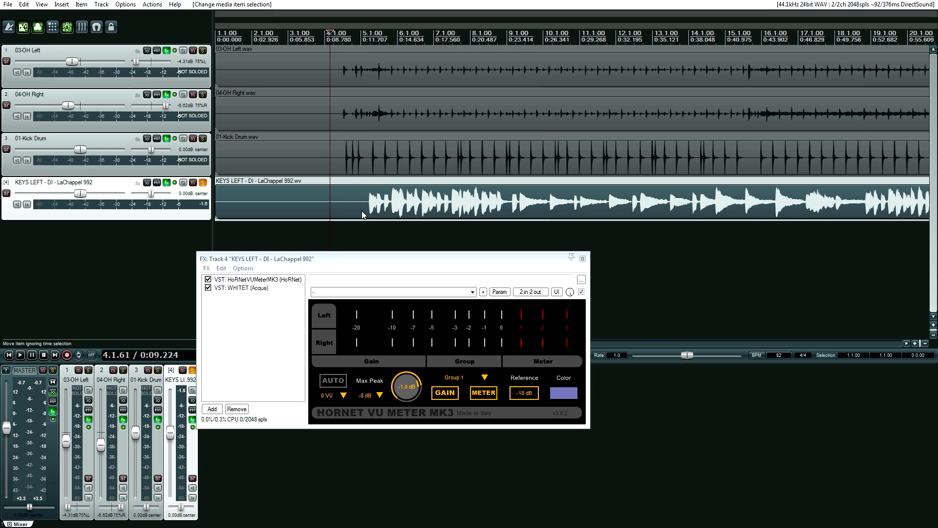
- Bypass WHITET on the KEYS LEFT track, play from the start of bar 5 to check the VU meter, and stop
click(208, 288)
click(363, 217)
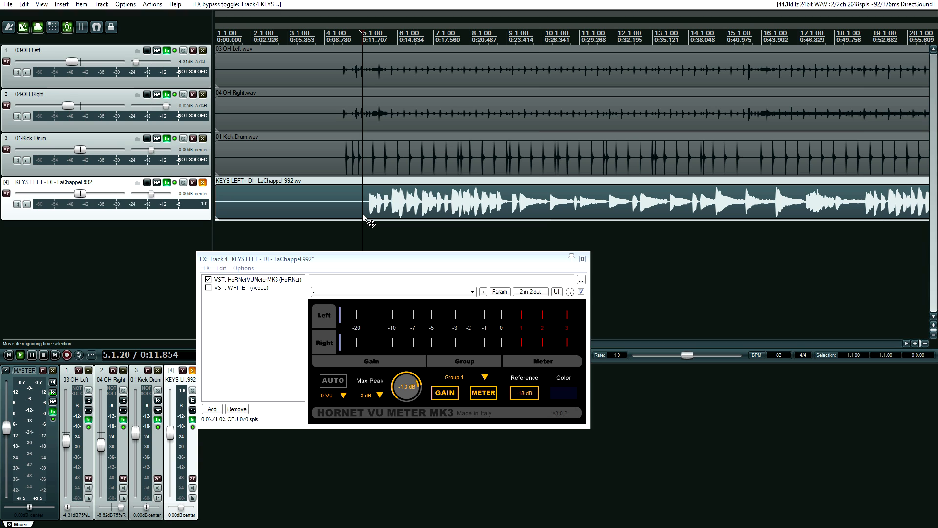
key(space)
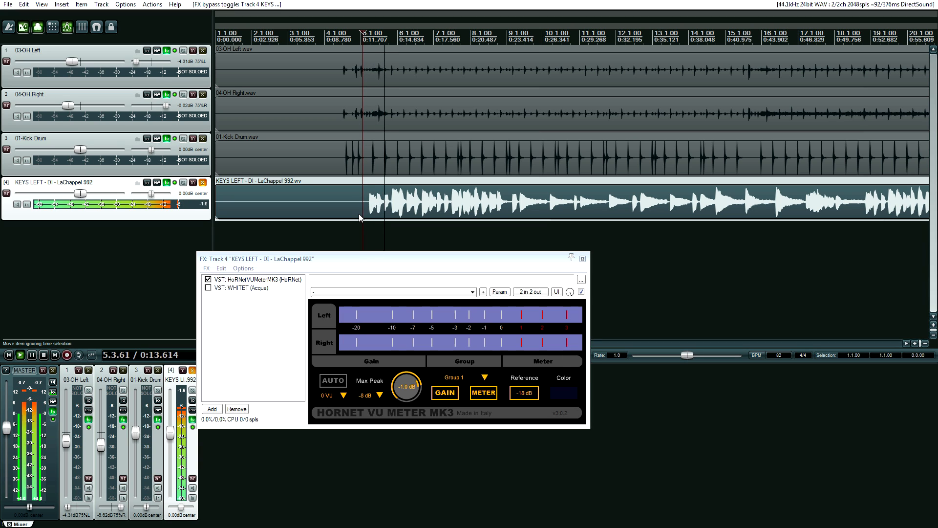
key(space)
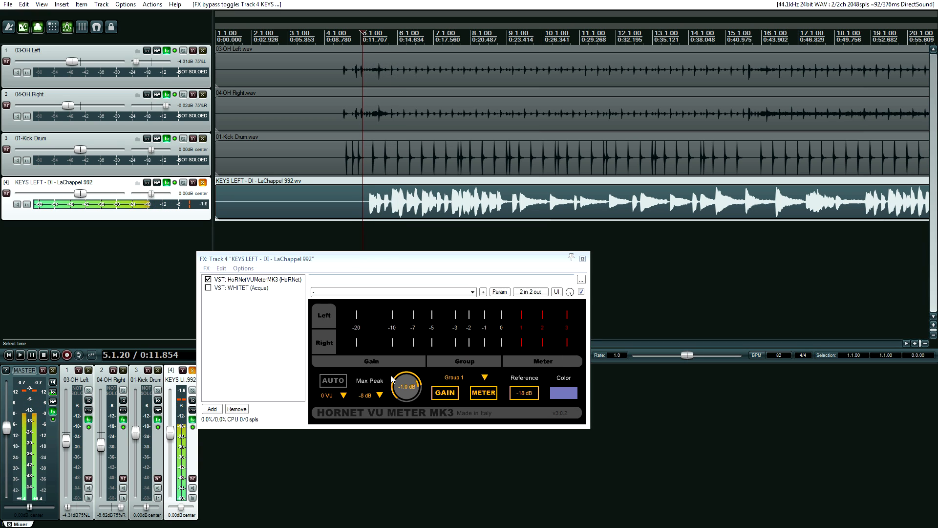
click(366, 215)
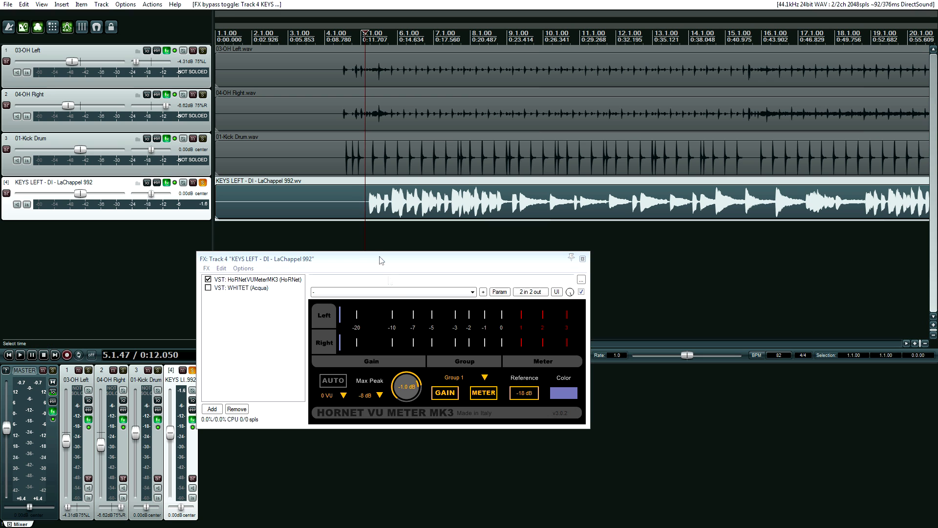
- Show WHITET on the KEYS LEFT track, place the play position just before bar 19 and start playback
key(space)
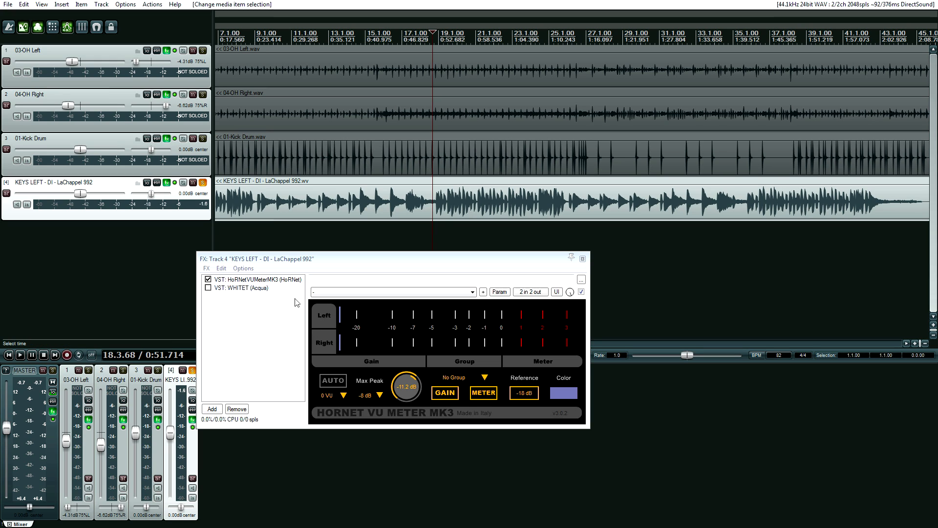
click(241, 288)
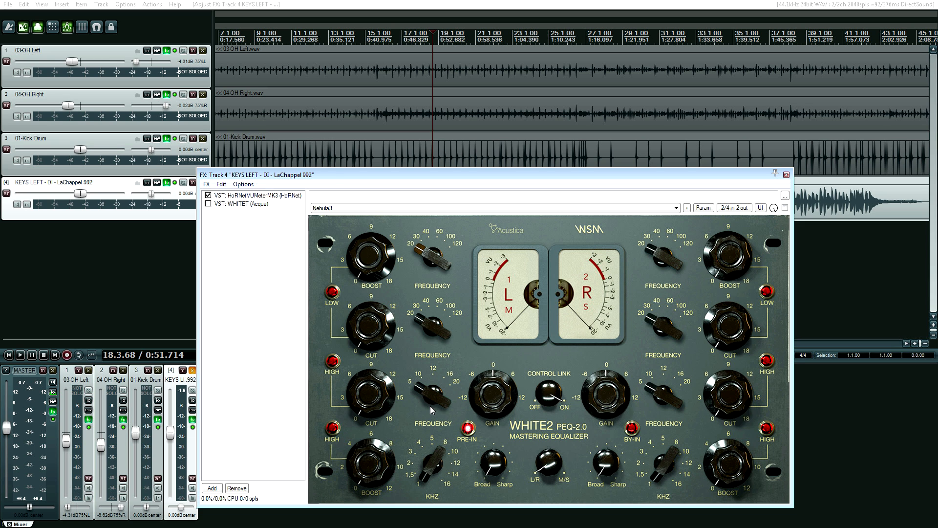
drag(332, 176, 295, 266)
click(435, 235)
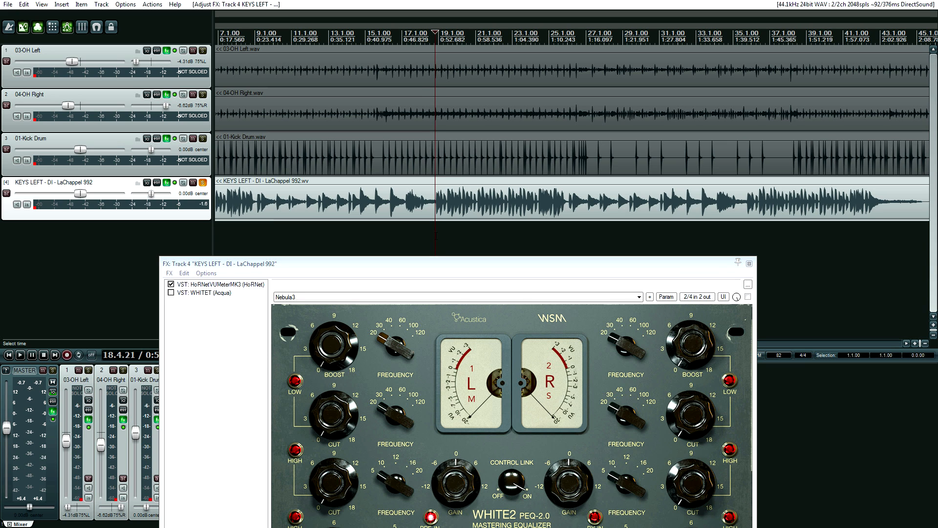
key(space)
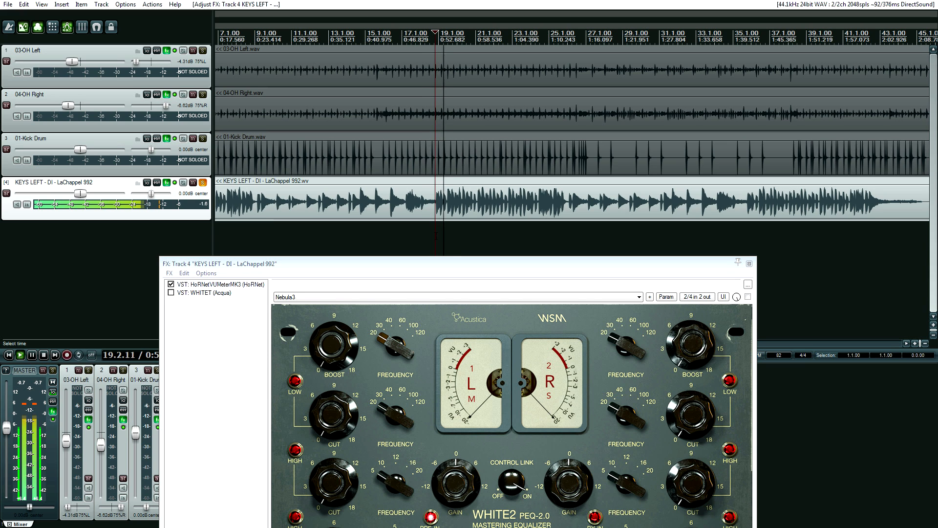
- Open LoudMax on the master track, set its threshold to -6.0 dB and stop playback
click(52, 413)
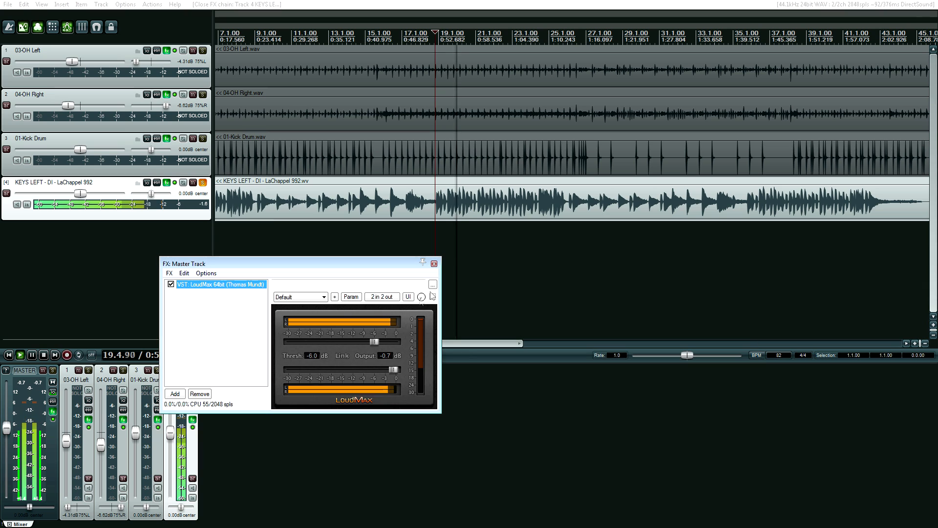
mouse_move(367, 345)
mouse_down()
mouse_move(356, 344)
mouse_move(391, 341)
mouse_move(374, 342)
mouse_up()
key(space)
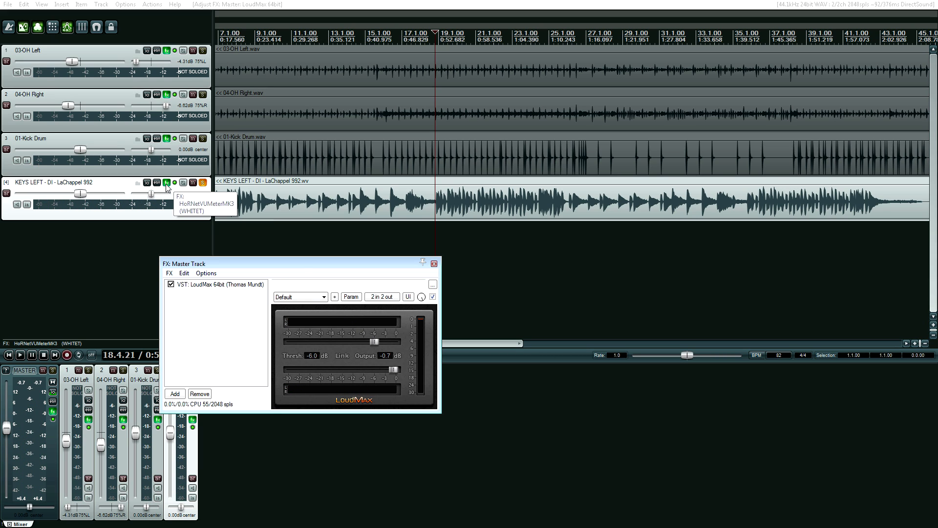
- Reopen the KEYS LEFT track's effects and play the section with WHITET bypassed
click(167, 183)
drag(345, 264, 452, 245)
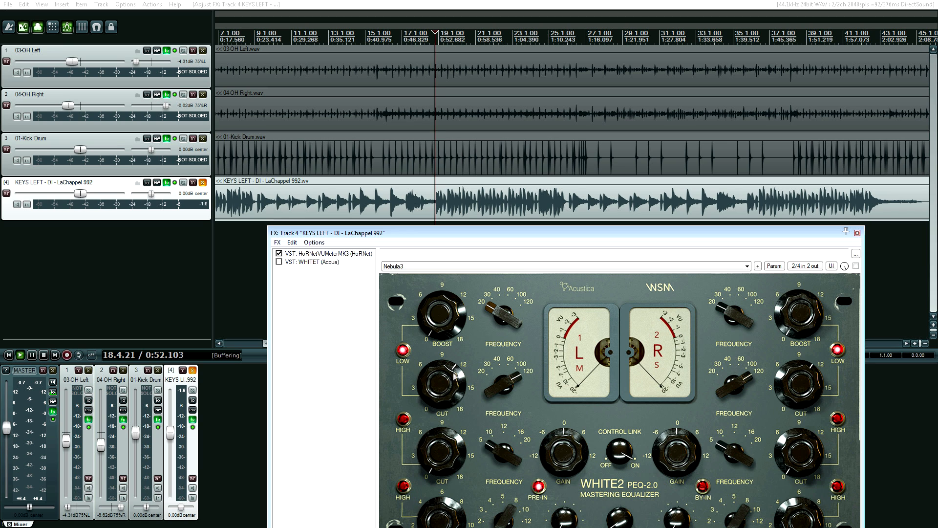
key(space)
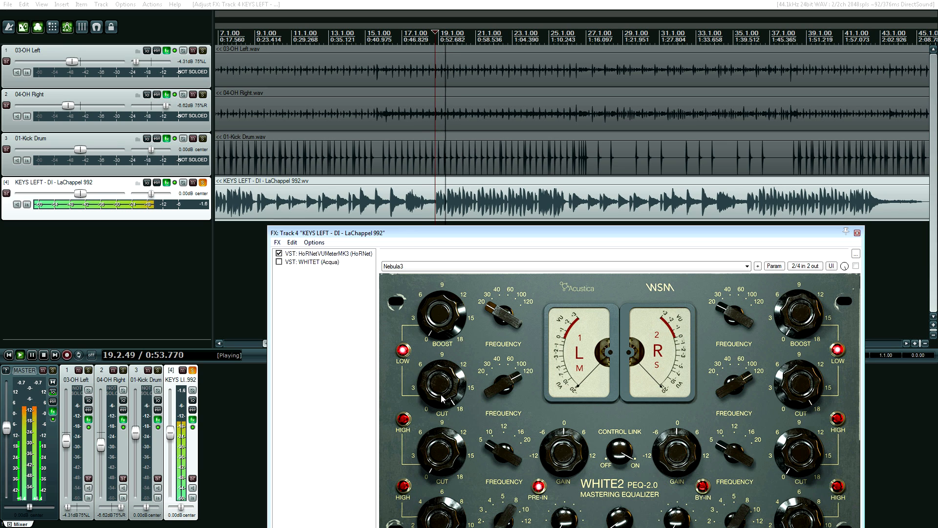
key(space)
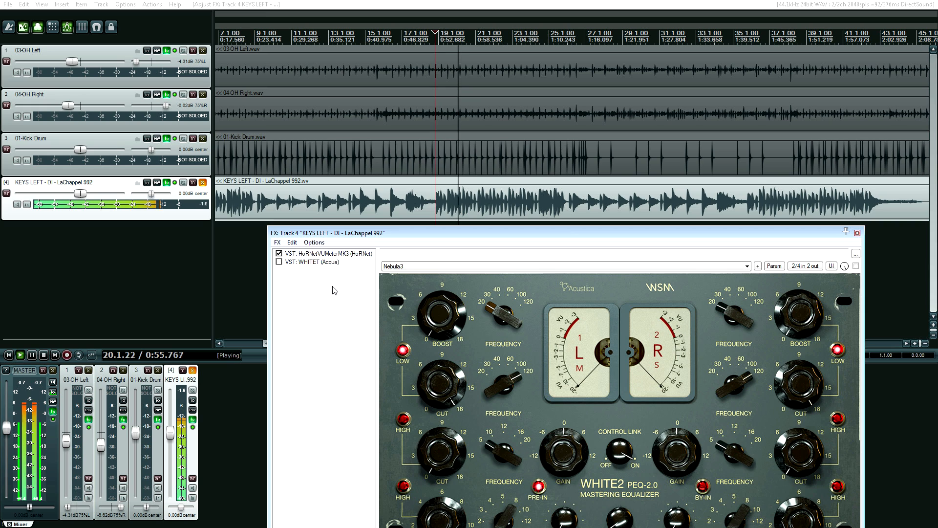
- Enable WHITET on the KEYS LEFT track and vary the low band's cut amount during playback
drag(419, 390, 432, 398)
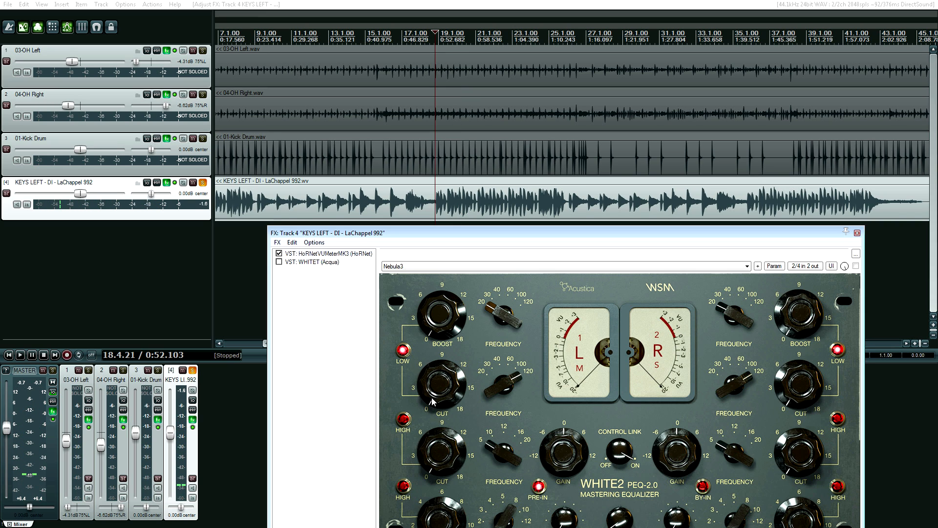
click(279, 262)
key(space)
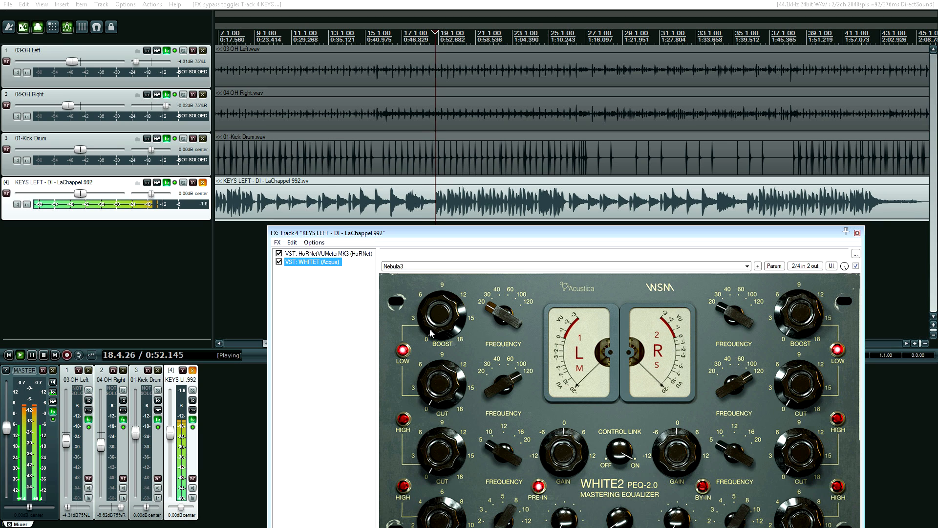
drag(450, 392, 471, 249)
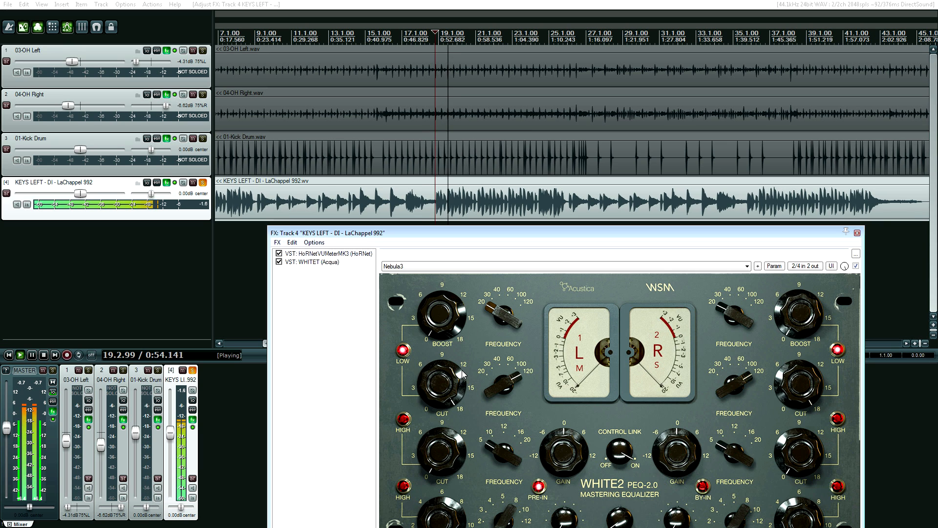
mouse_move(448, 387)
mouse_down()
mouse_move(444, 411)
mouse_move(445, 384)
mouse_up()
double_click(442, 391)
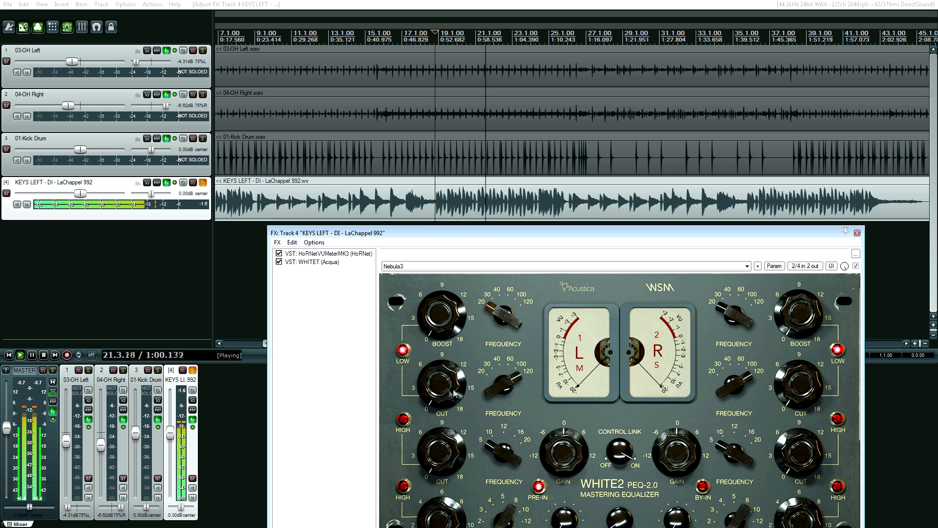
drag(442, 390, 441, 380)
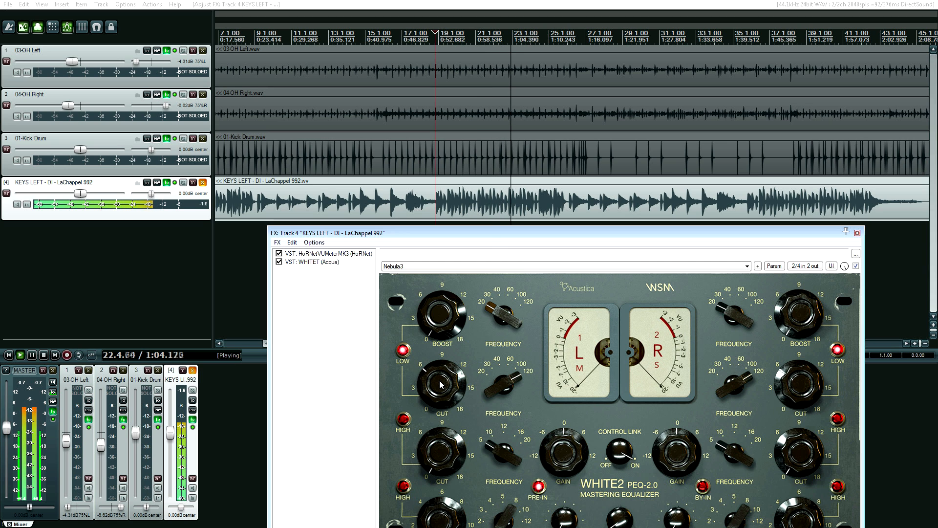
mouse_move(439, 380)
mouse_down()
mouse_move(442, 355)
mouse_move(441, 400)
mouse_move(442, 391)
mouse_up()
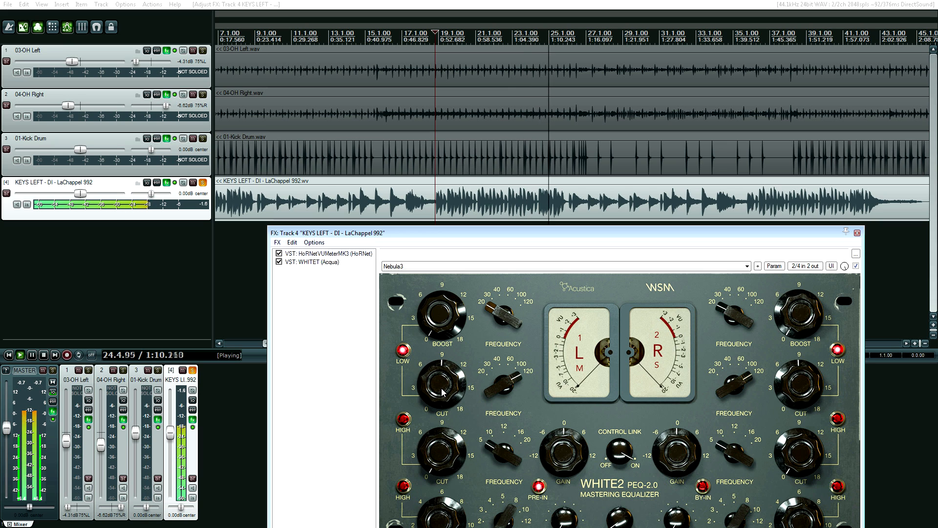
drag(441, 388, 462, 477)
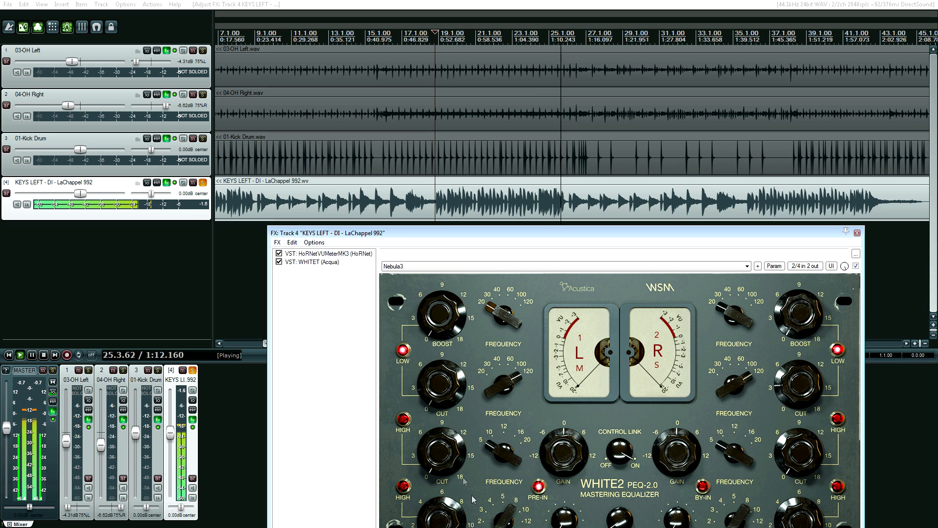
- Replay the keys section while readjusting the low cut, move the WHITET window fully into view and stop playback
key(space)
key(space)
drag(441, 398, 440, 378)
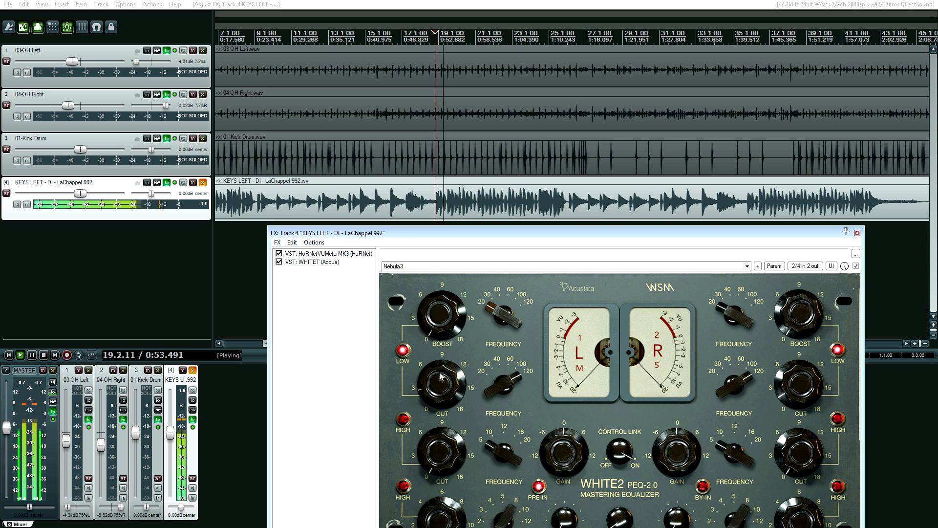
drag(465, 234, 435, 137)
key(space)
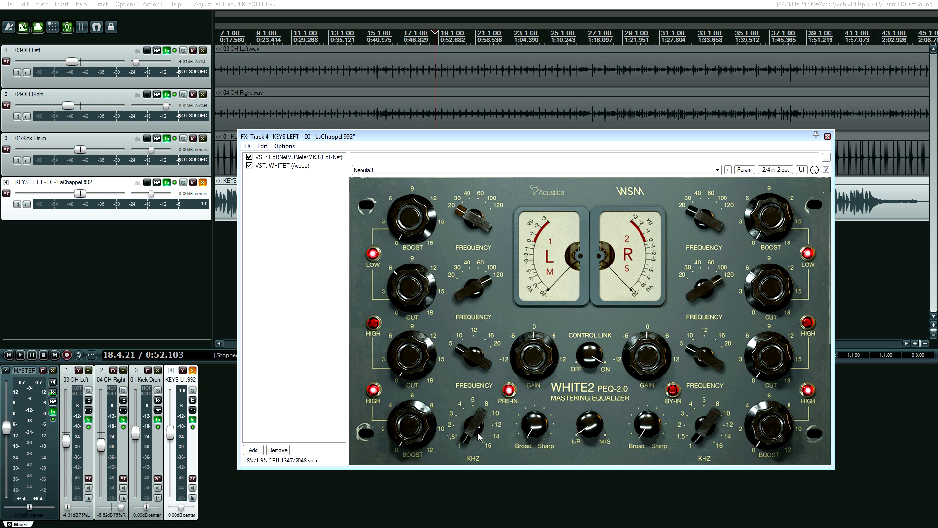
- Set the high boost frequency to 2 kHz with a sharper bandwidth and start playback
scroll(473, 429, up, 4)
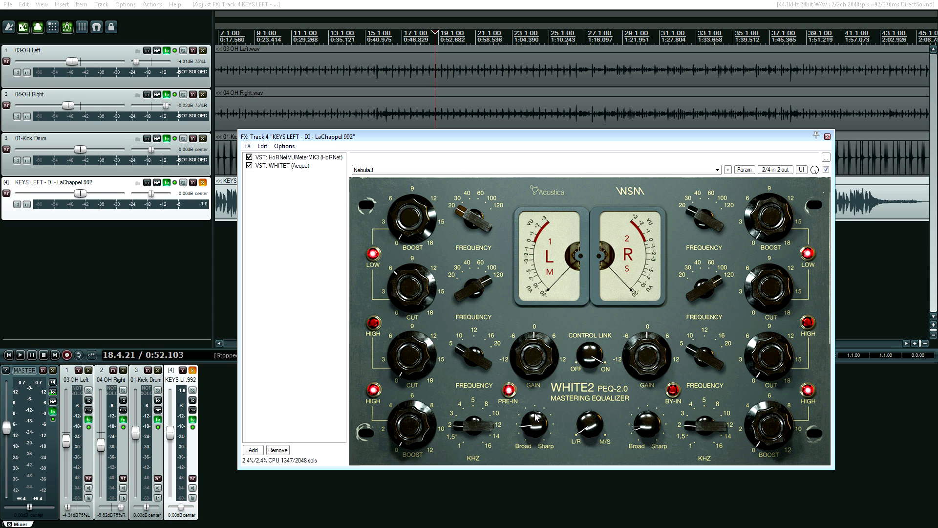
scroll(536, 416, up, 5)
key(space)
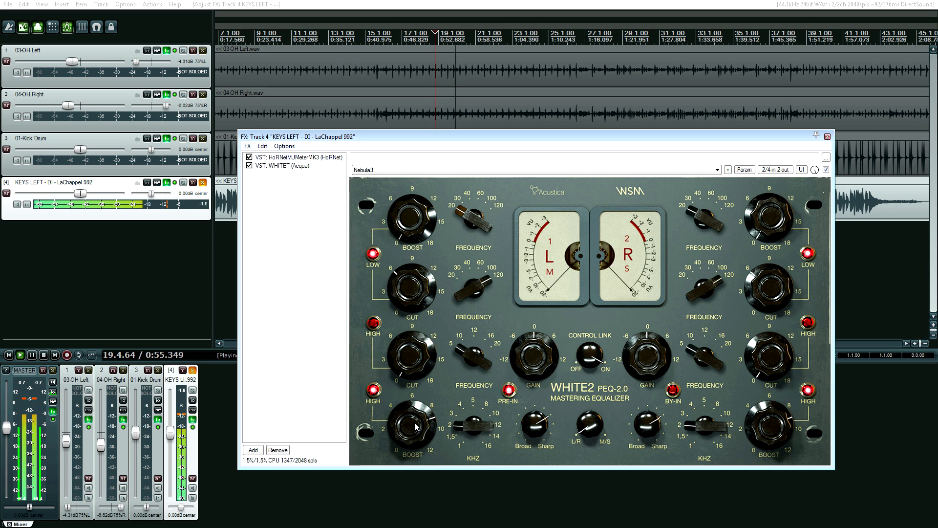
- Vary the high boost amount during playback, raise its frequency to 3 kHz and increase the boost
drag(416, 427, 423, 387)
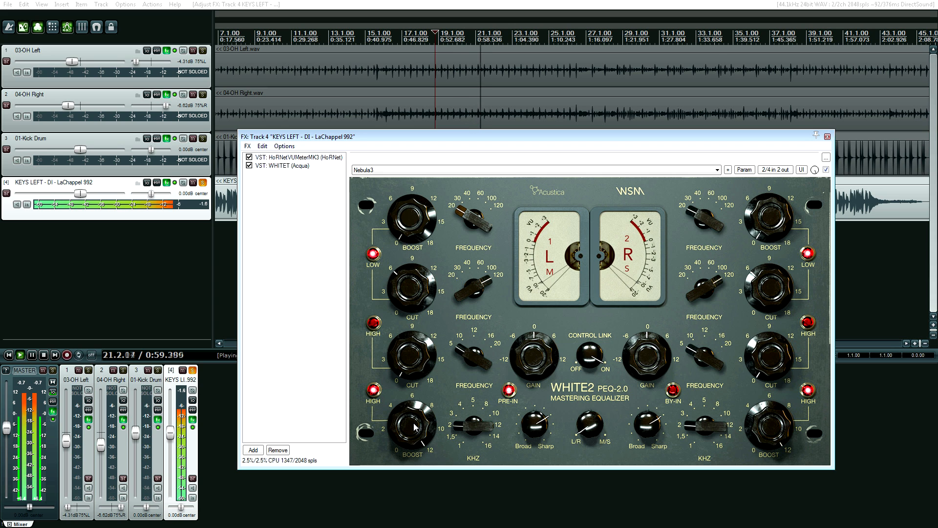
drag(414, 427, 411, 435)
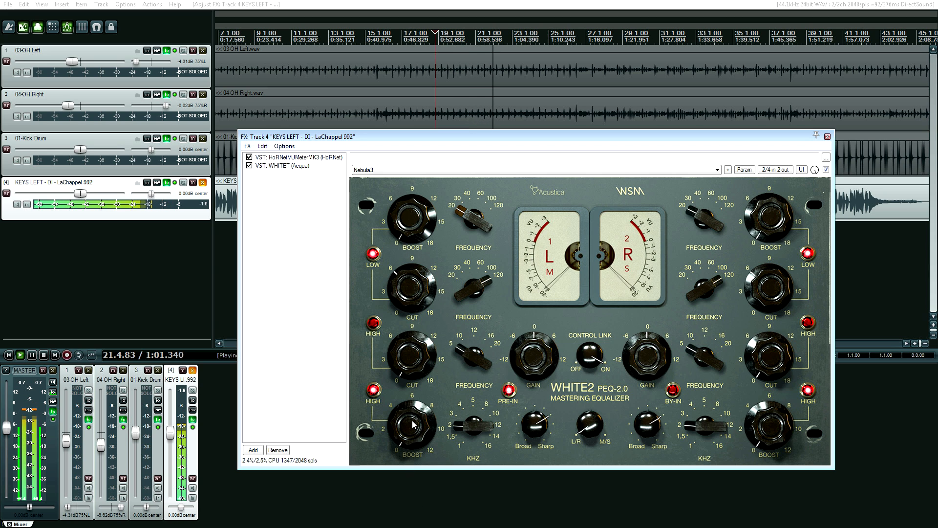
drag(415, 424, 423, 412)
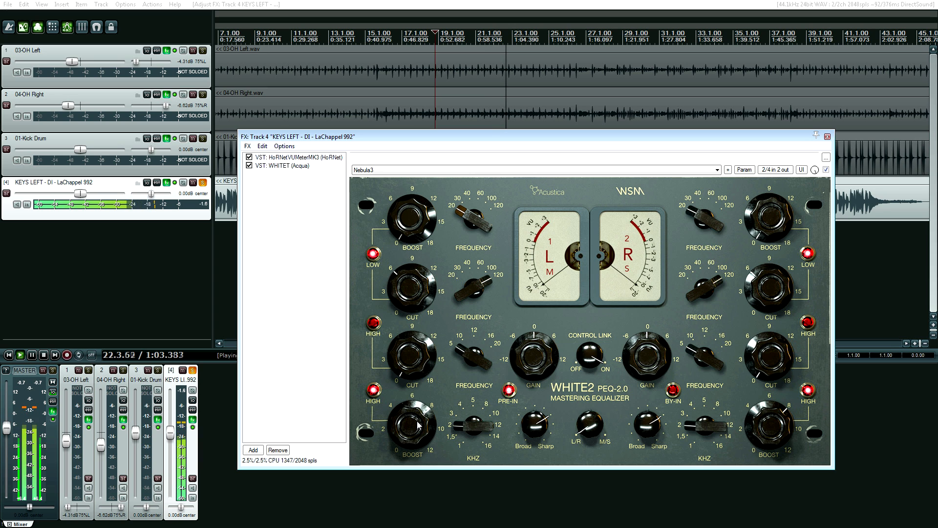
click(470, 428)
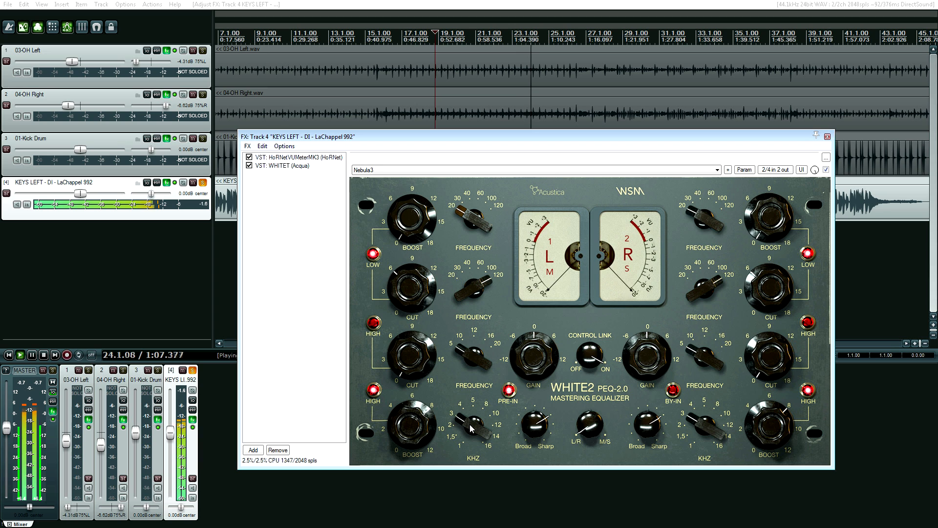
drag(423, 413, 428, 385)
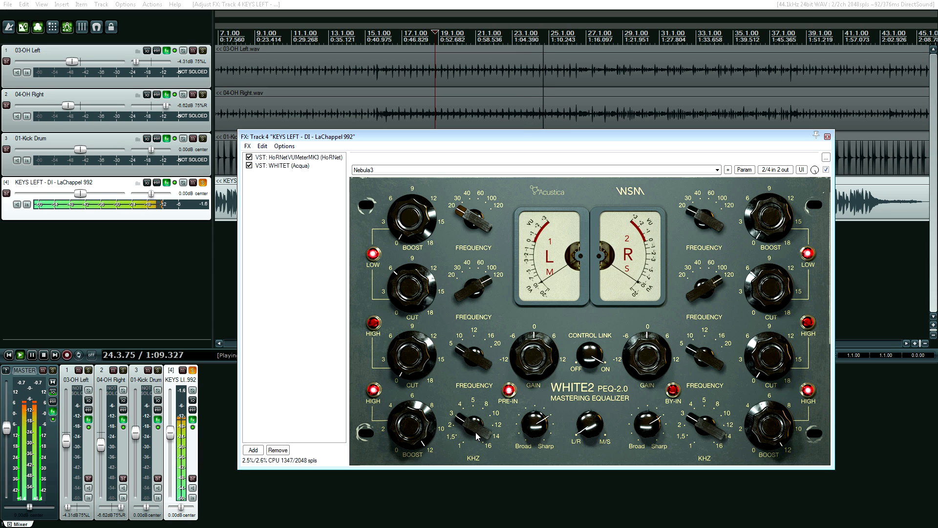
- Replay the section with the high boost frequency at 4 kHz and toggle the high boost band to compare
key(space)
key(space)
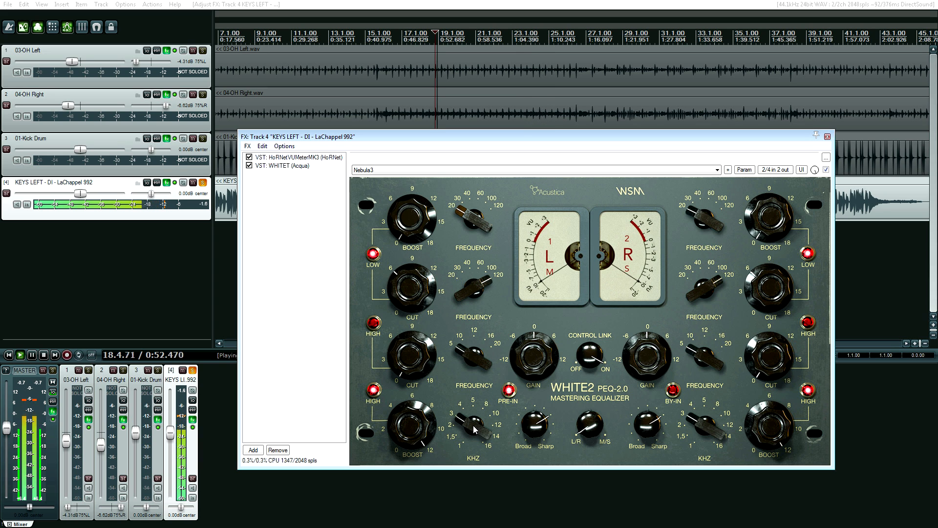
click(474, 429)
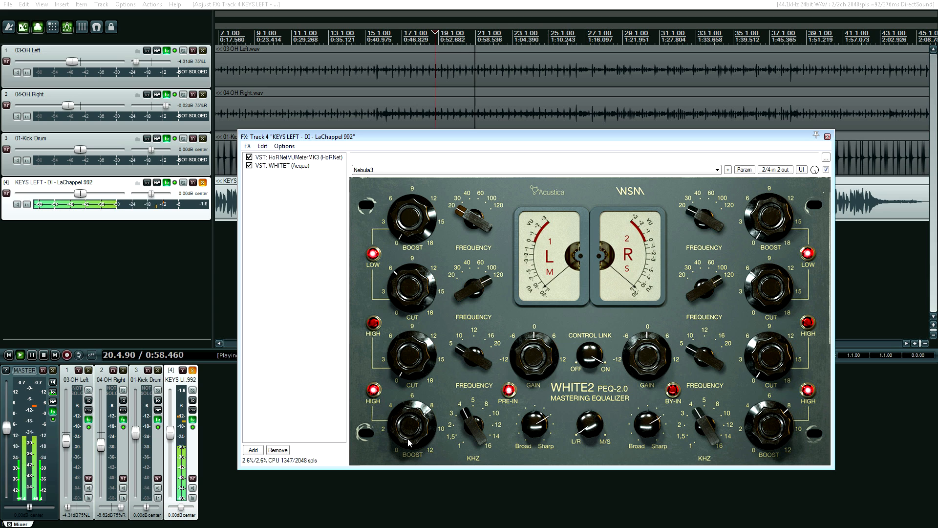
click(373, 391)
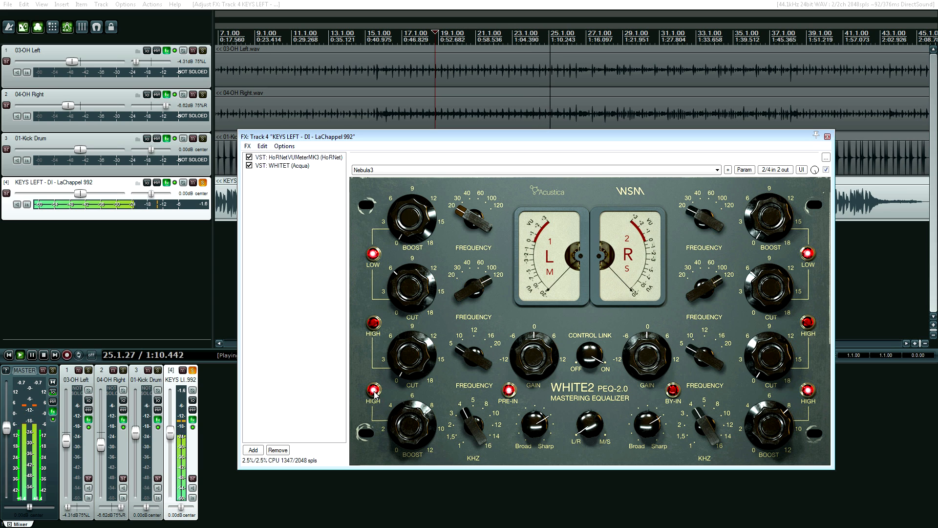
- Set the high boost frequency back to 2 kHz with a broader bandwidth and vary its boost amount during playback
scroll(476, 428, down, 1)
scroll(475, 427, down, 1)
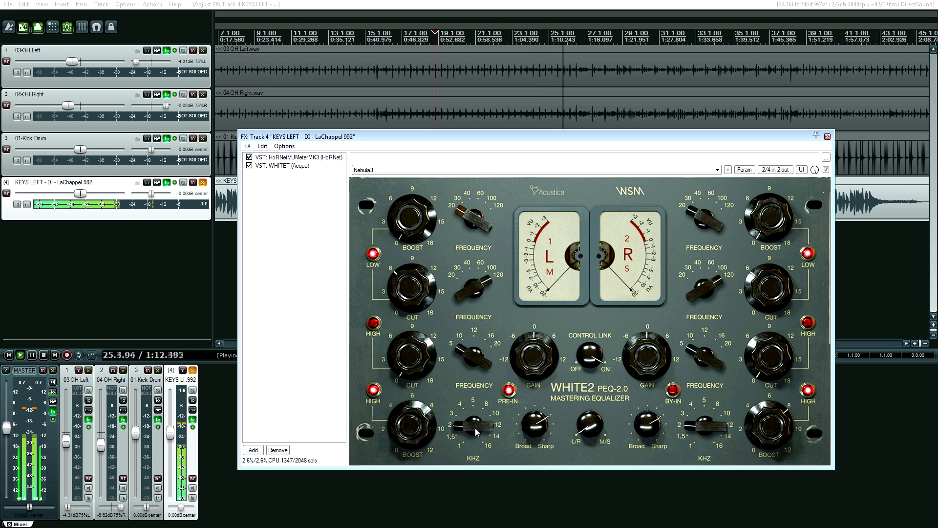
scroll(534, 426, down, 3)
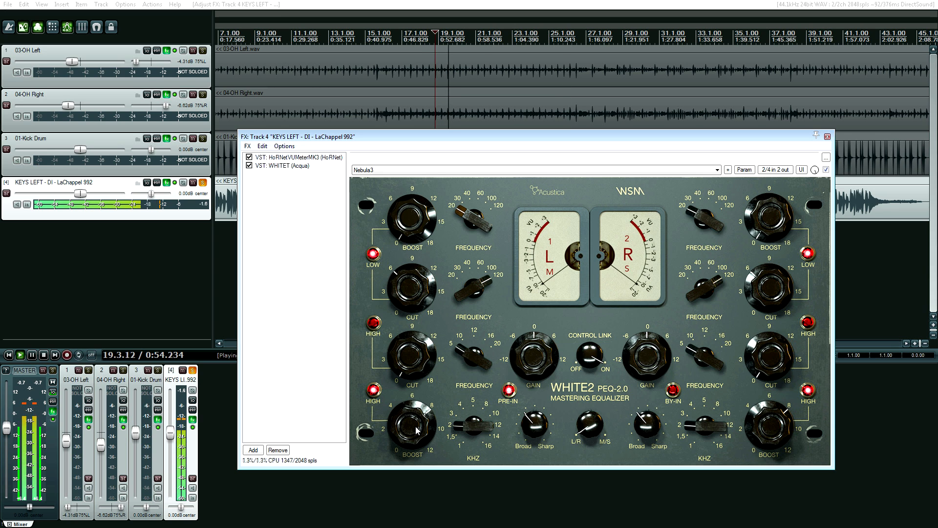
scroll(425, 434, up, 3)
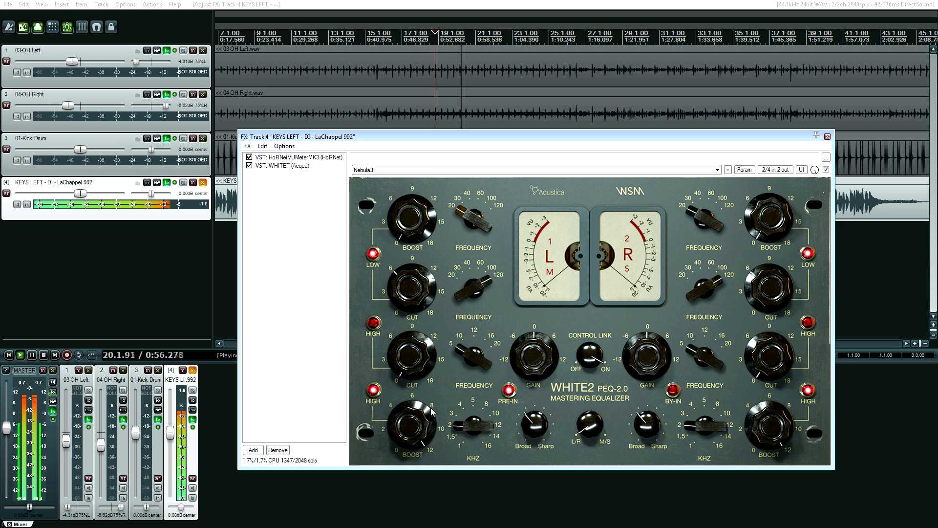
drag(414, 426, 417, 446)
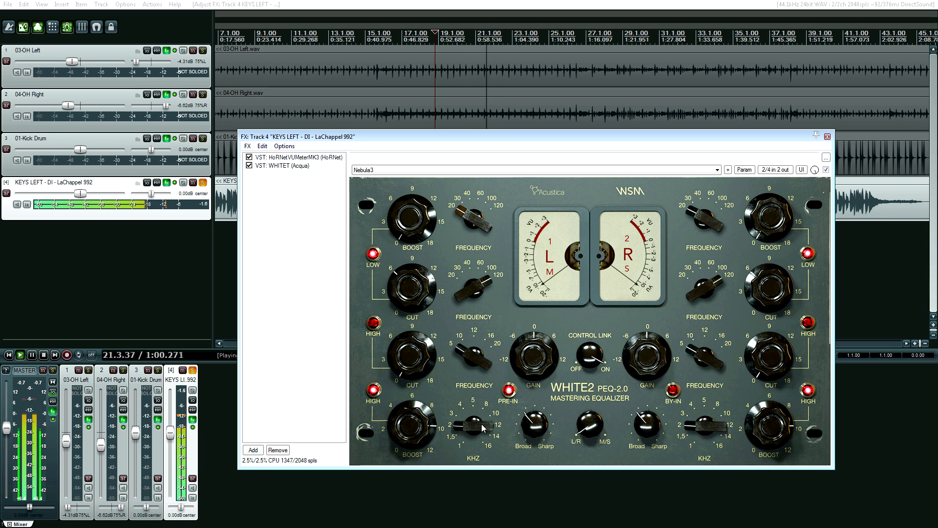
- Audition the high boost frequency at 3 kHz and 5 kHz during playback, and return it to 2 kHz
drag(479, 424, 480, 415)
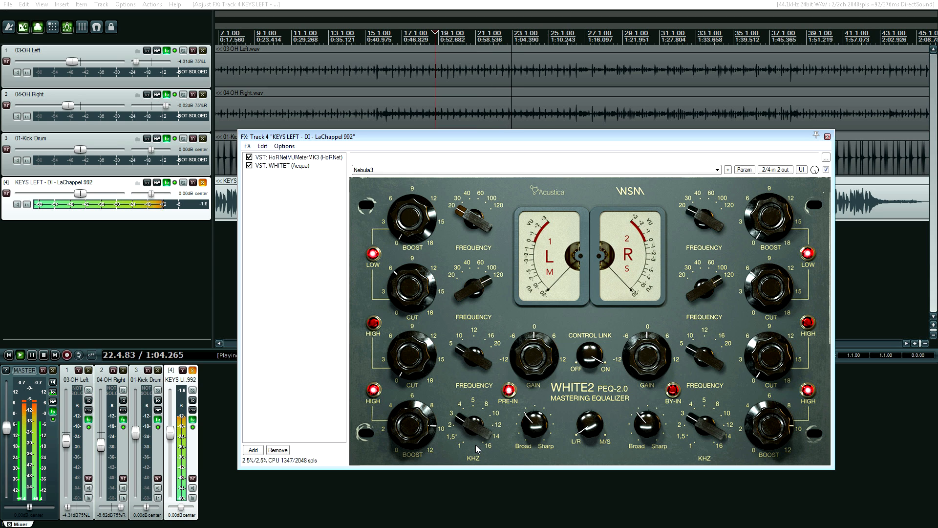
drag(476, 445, 477, 430)
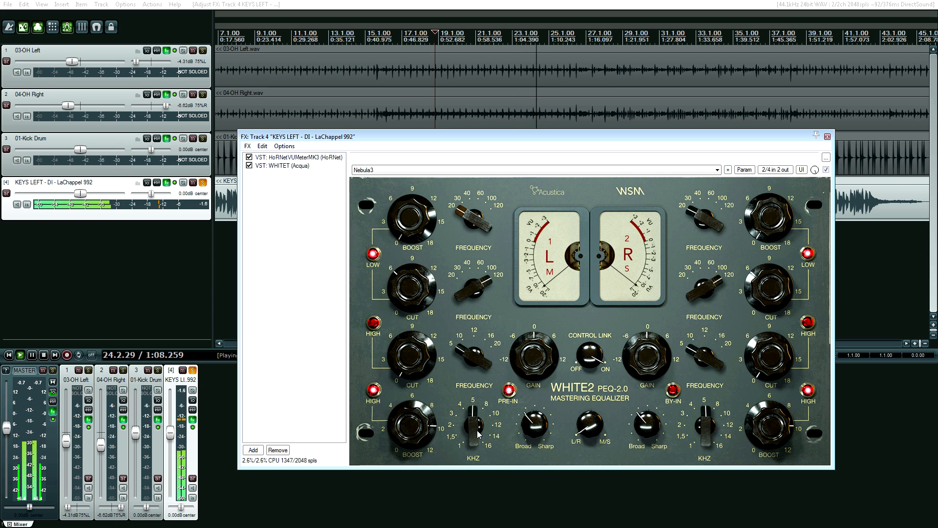
scroll(477, 428, up, 3)
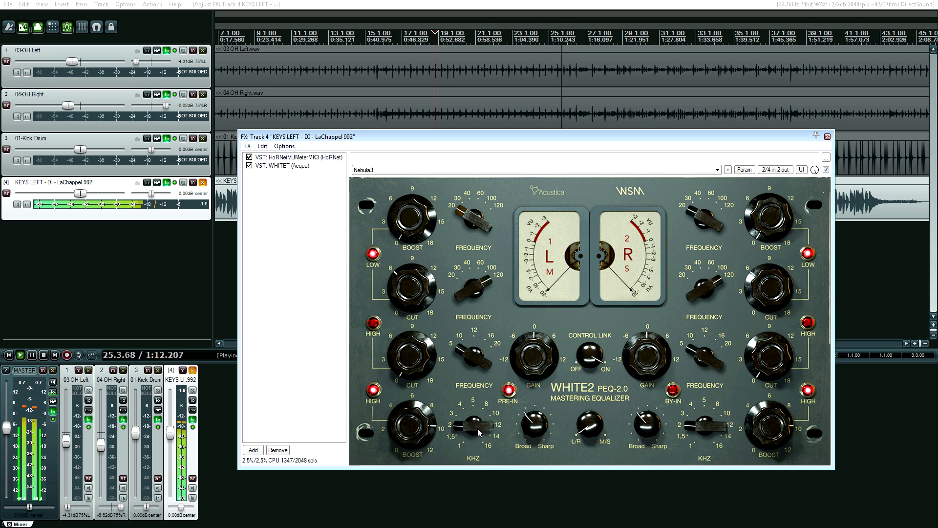
- Replay the keys section, raise the WHITET high boost frequency above 2 kHz and vary the high boost amount during playback
key(space)
key(space)
scroll(435, 431, up, 2)
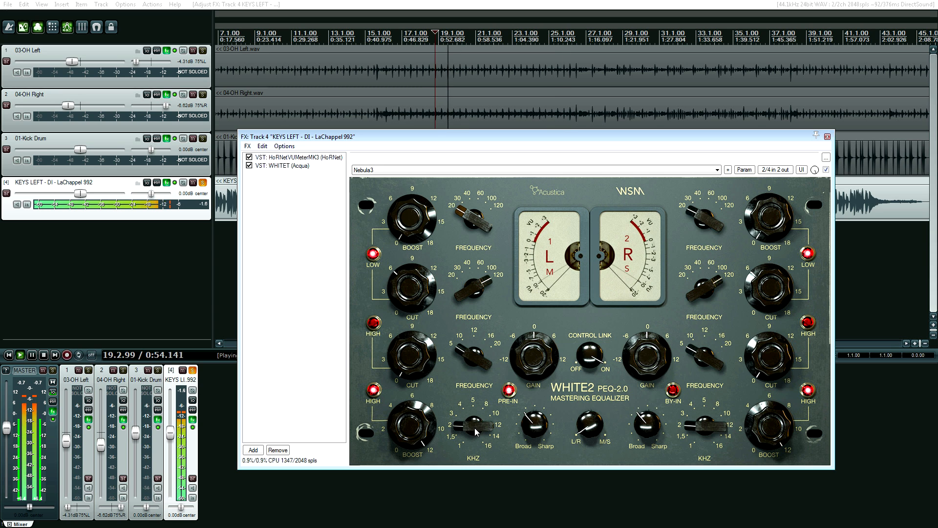
scroll(474, 428, up, 1)
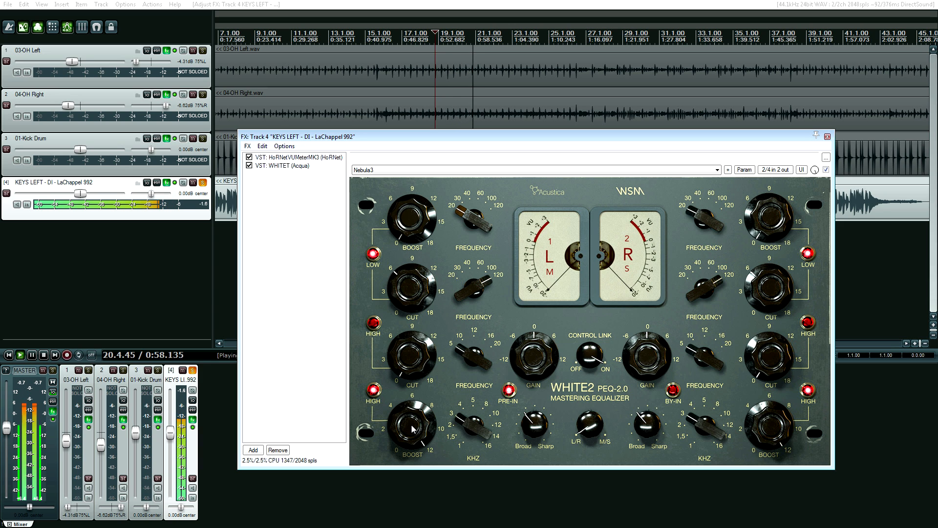
drag(414, 426, 413, 483)
drag(413, 436, 417, 374)
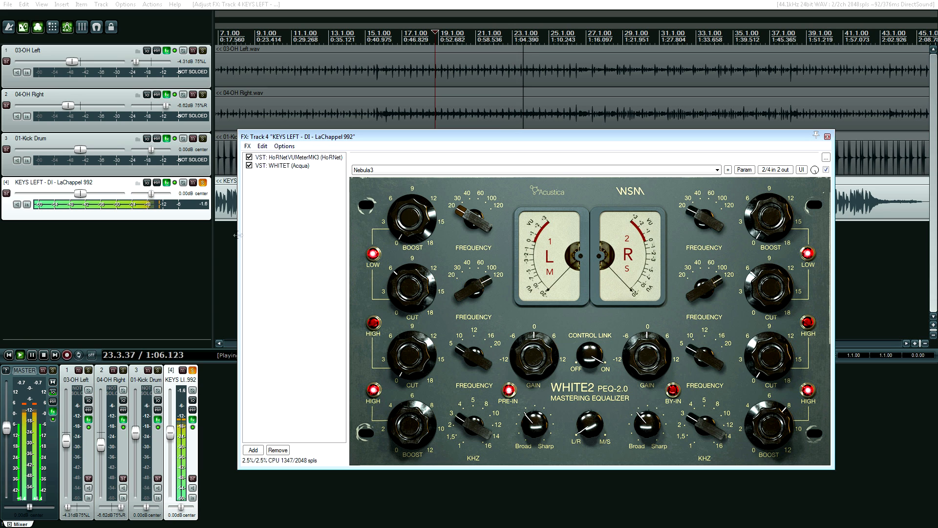
- Compare the keys section with WHITET bypassed and enabled, leave it enabled, and close the track's effects window with playback stopped
click(249, 165)
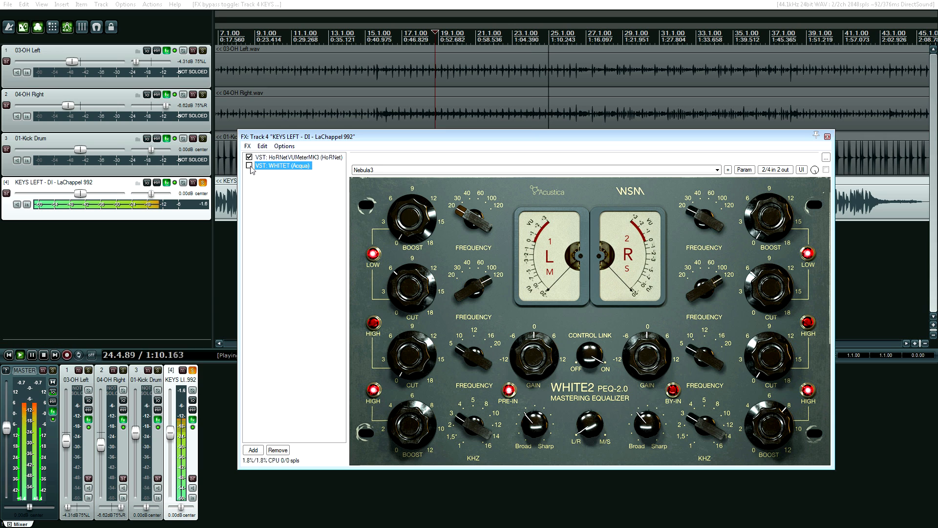
click(249, 166)
key(space)
key(space)
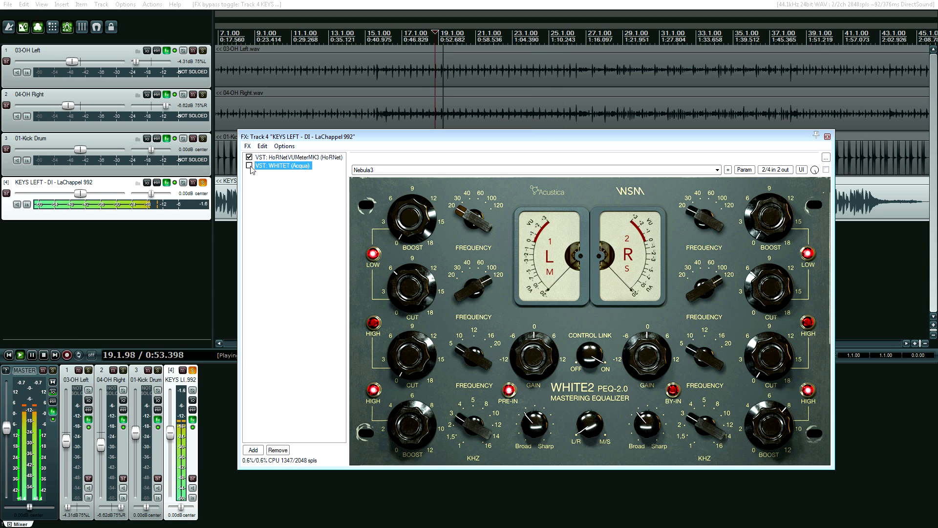
click(249, 166)
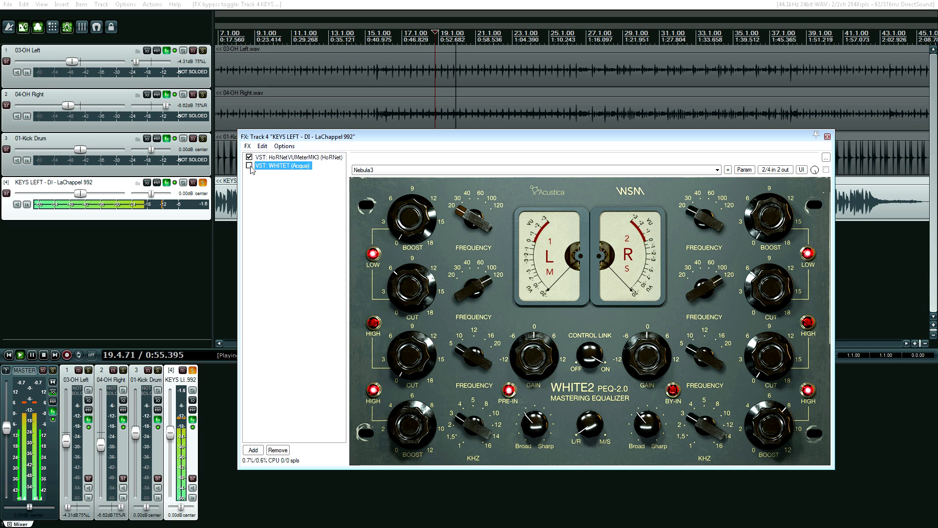
click(249, 165)
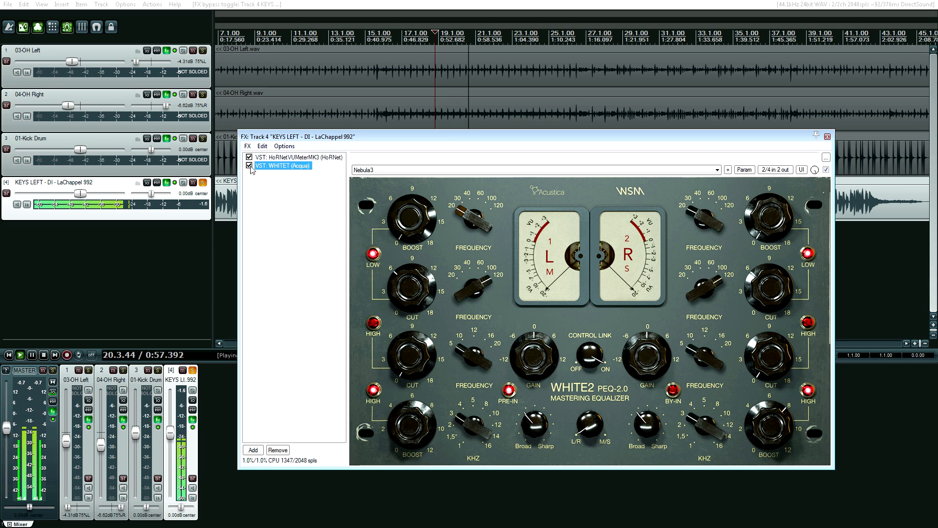
click(824, 138)
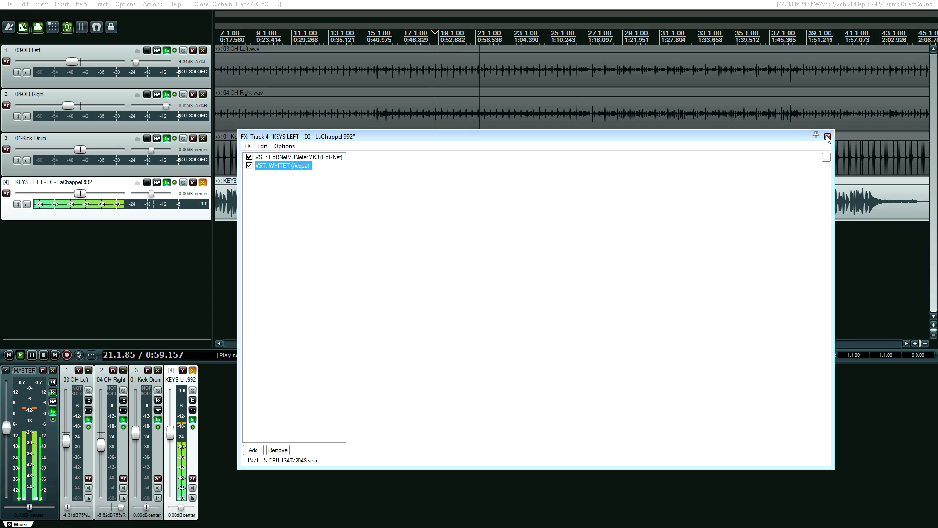
key(space)
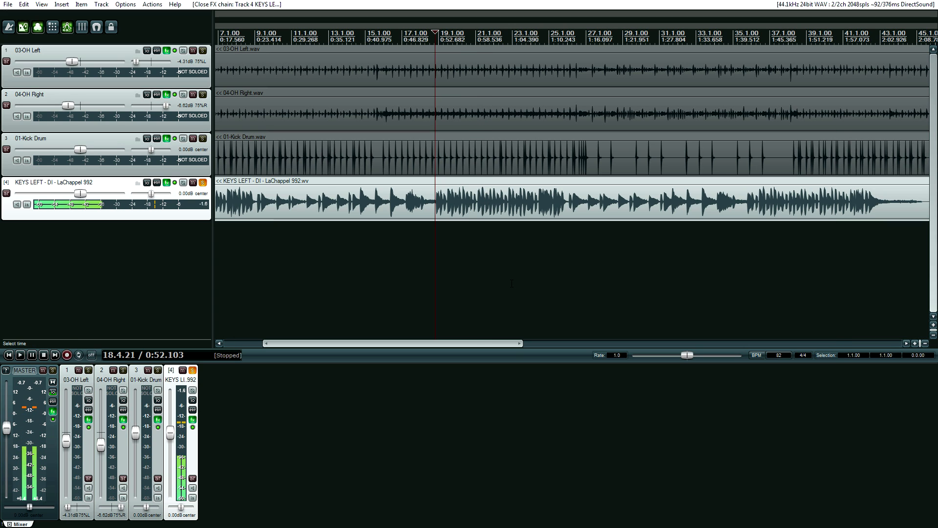